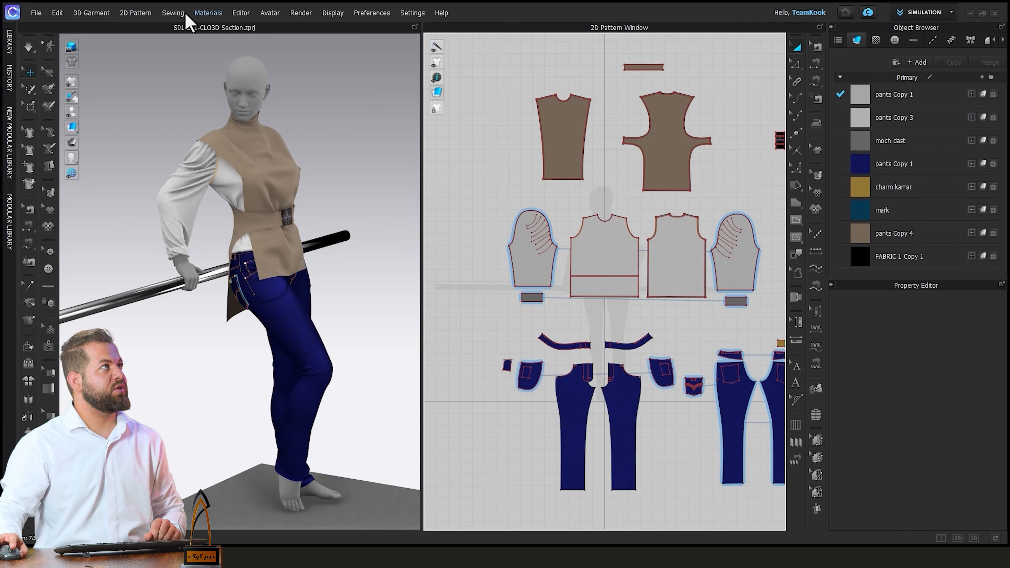
left_click(173, 13)
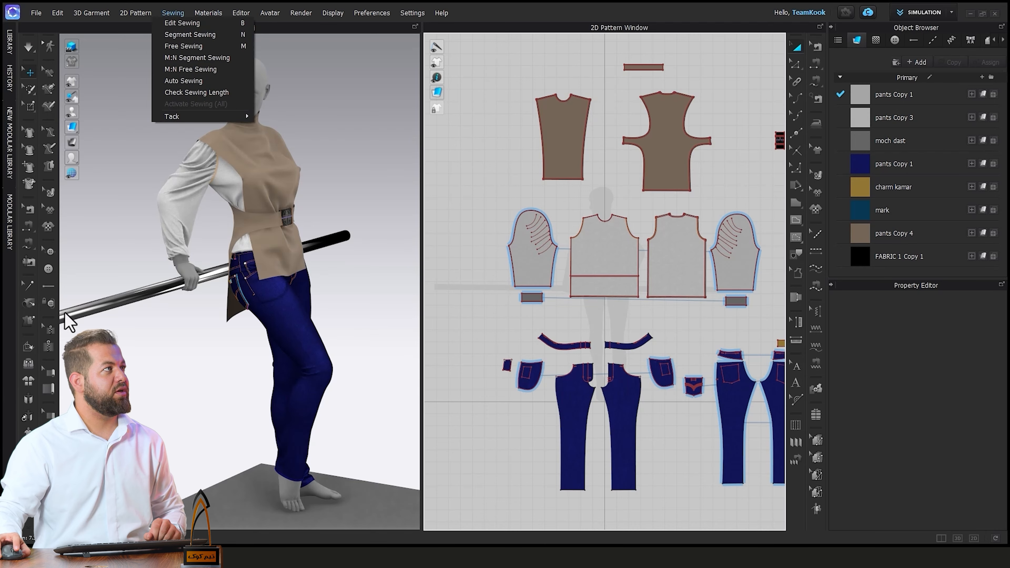
left_click(98, 252)
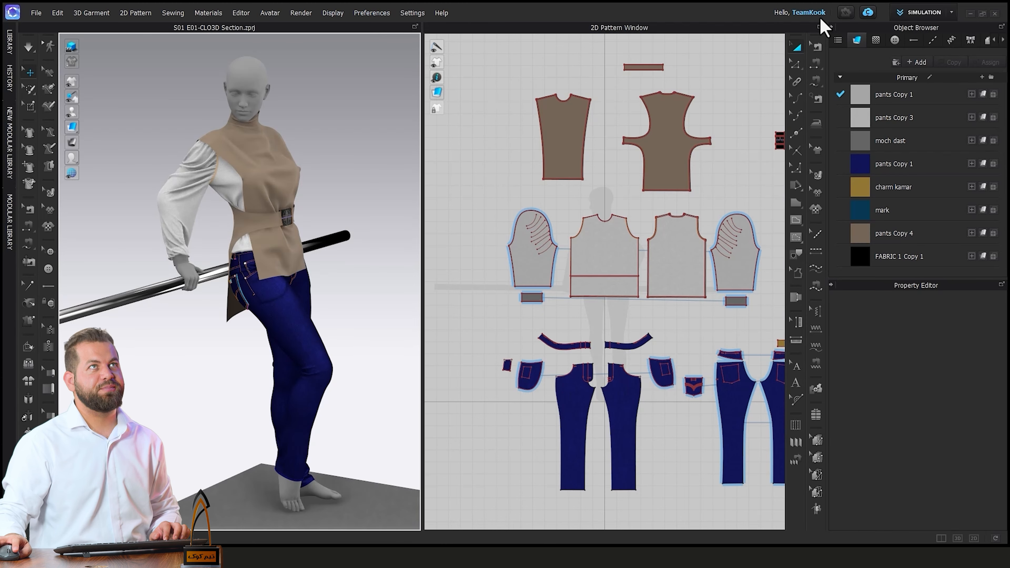
left_click(766, 9)
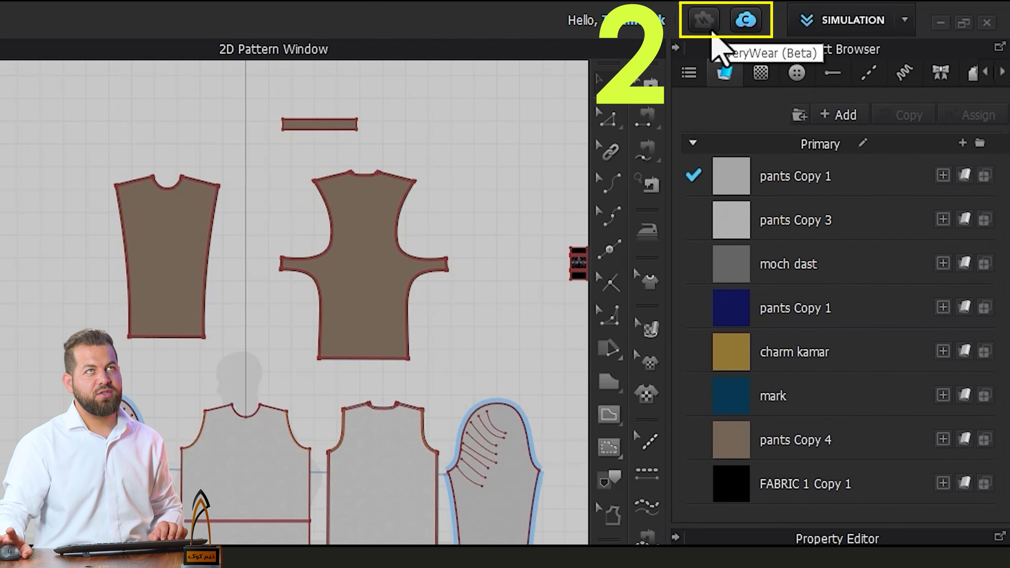
left_click(716, 164)
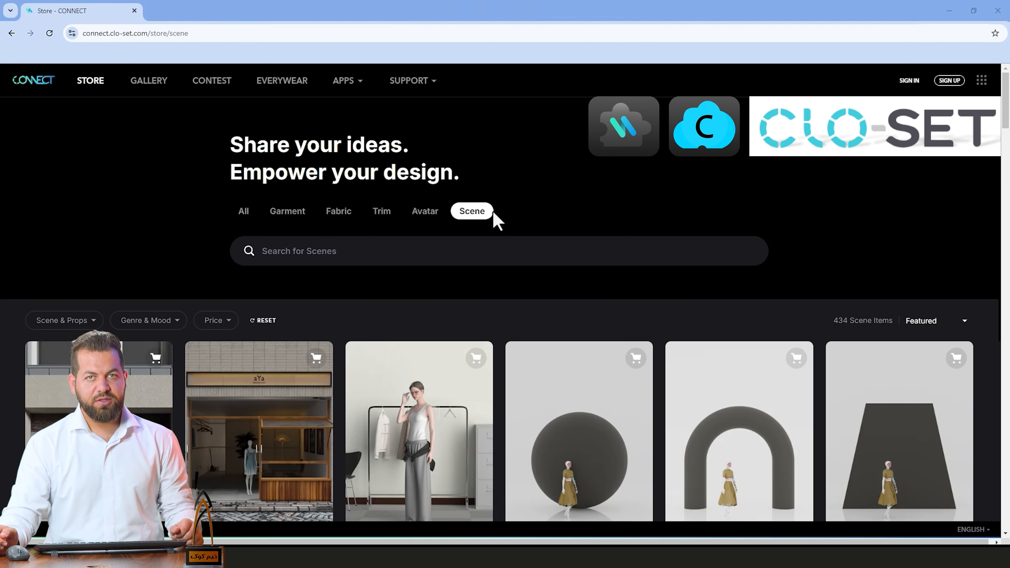
Step: Switch to the CLO-SET CONNECT store in the browser and look through its scene items
scroll(824, 185, "down", 10)
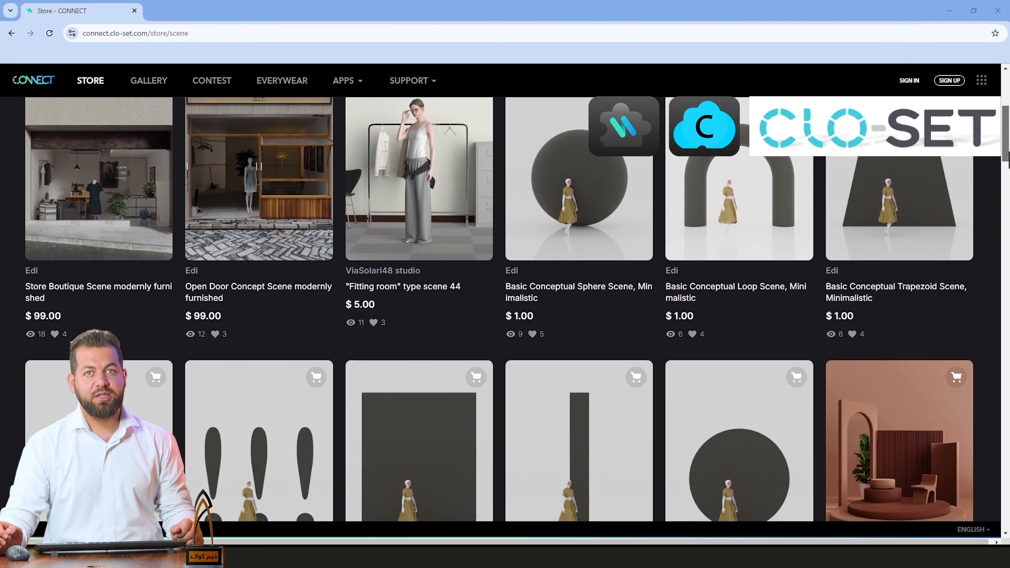
scroll(505, 327, "down", 5)
left_click_drag(1009, 204, 962, 96)
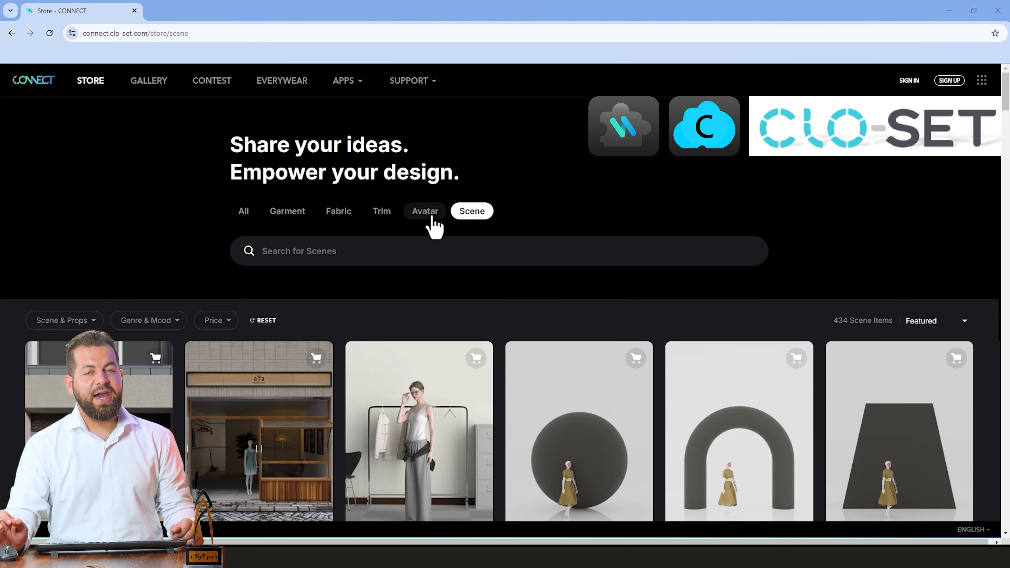
Step: Show the store's avatar items and filter them by price to paid ones
left_click(429, 215)
scroll(625, 226, "down", 4)
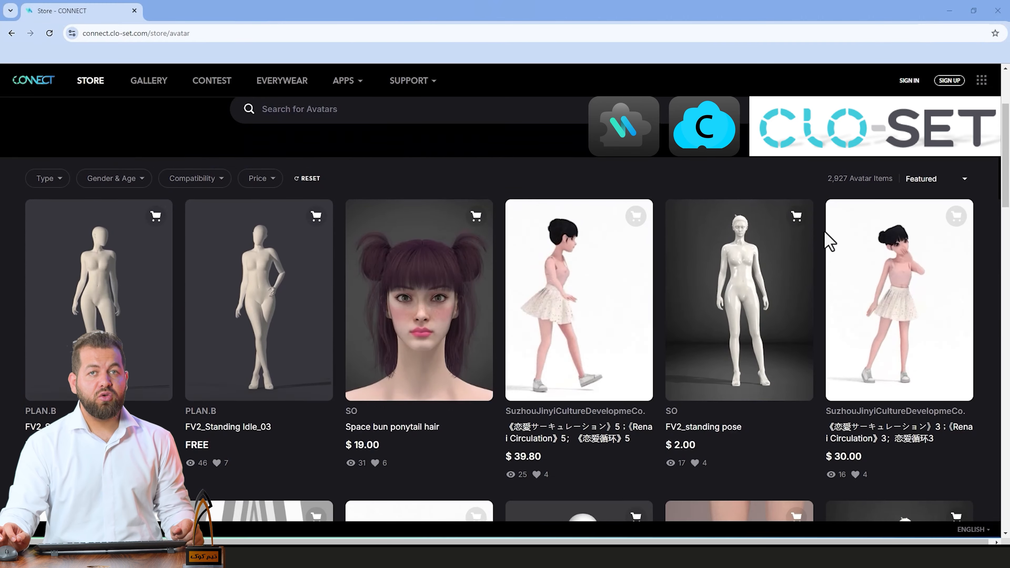
left_click(262, 163)
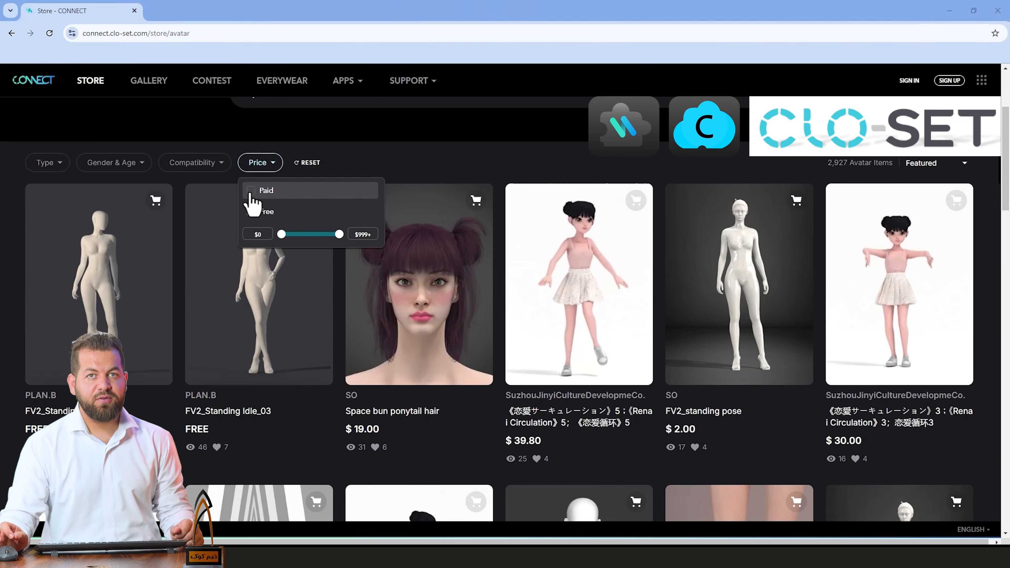
left_click(250, 193)
scroll(777, 241, "down", 10)
scroll(777, 240, "up", 3)
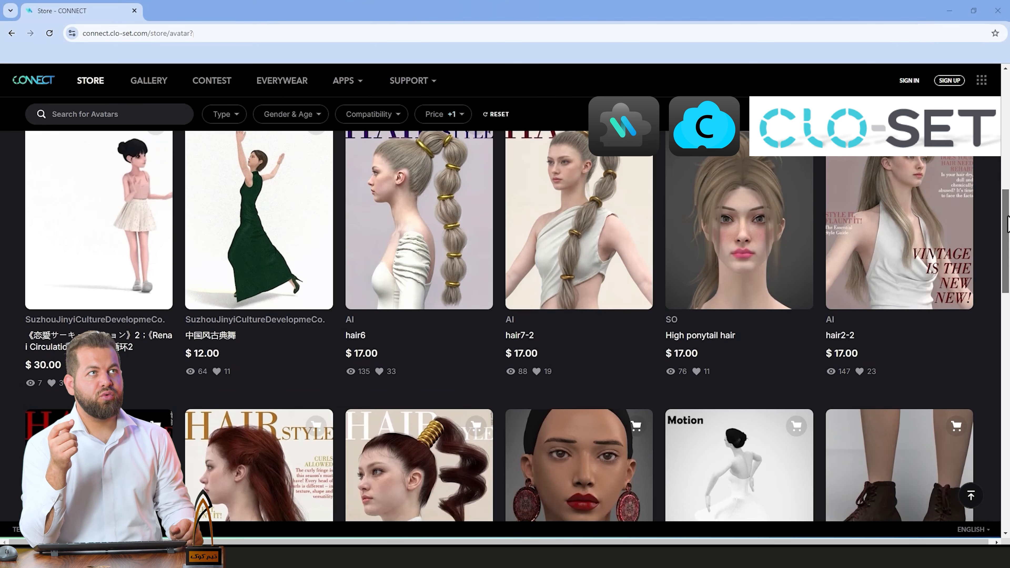
Step: Browse the paid avatar listings, examining the hairstyles, footwear, accessories and their prices
left_click_drag(368, 336, 609, 351)
left_click(610, 352)
scroll(923, 271, "down", 5)
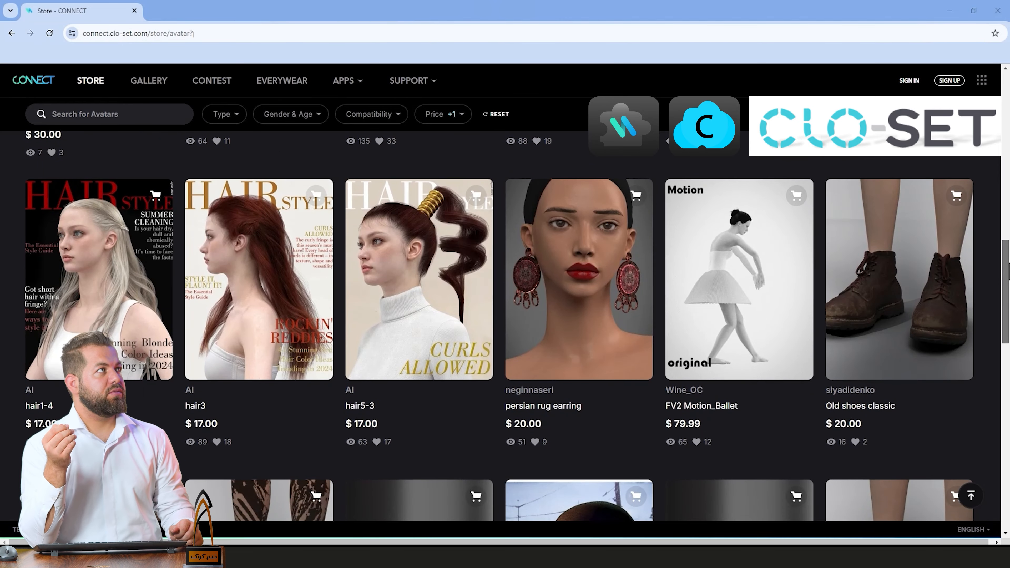
scroll(505, 298, "down", 5)
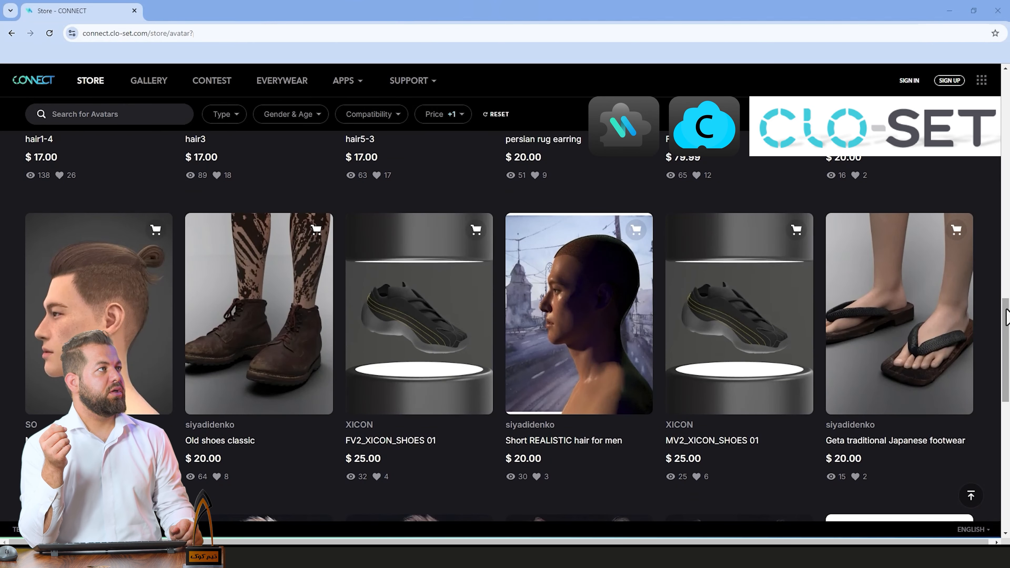
scroll(1007, 317, "down", 10)
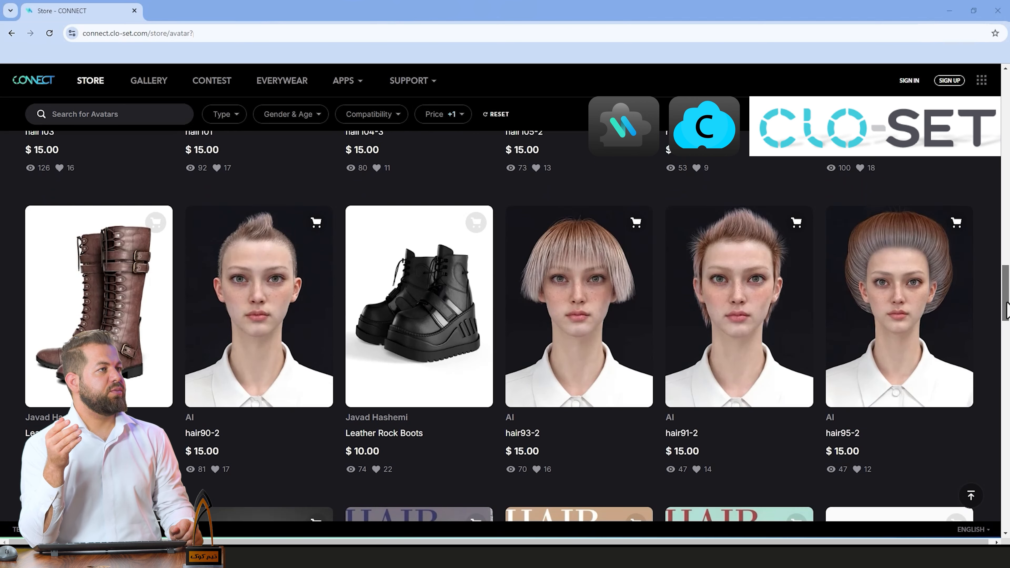
left_click_drag(1007, 310, 1009, 478)
left_click(1007, 364)
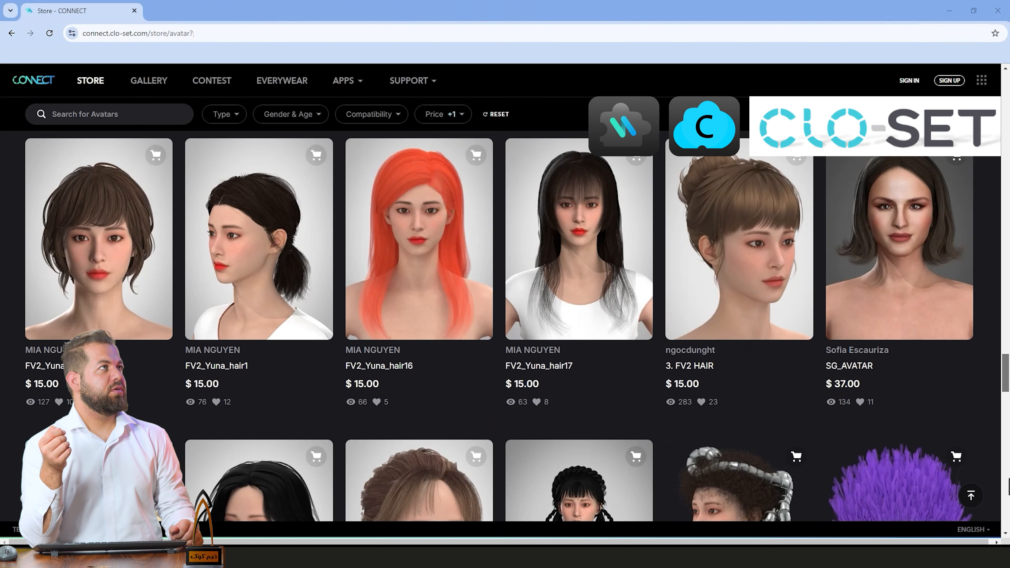
Step: Add free items to the avatar price filter, and look through the store's trim category
left_click(456, 115)
left_click(440, 162)
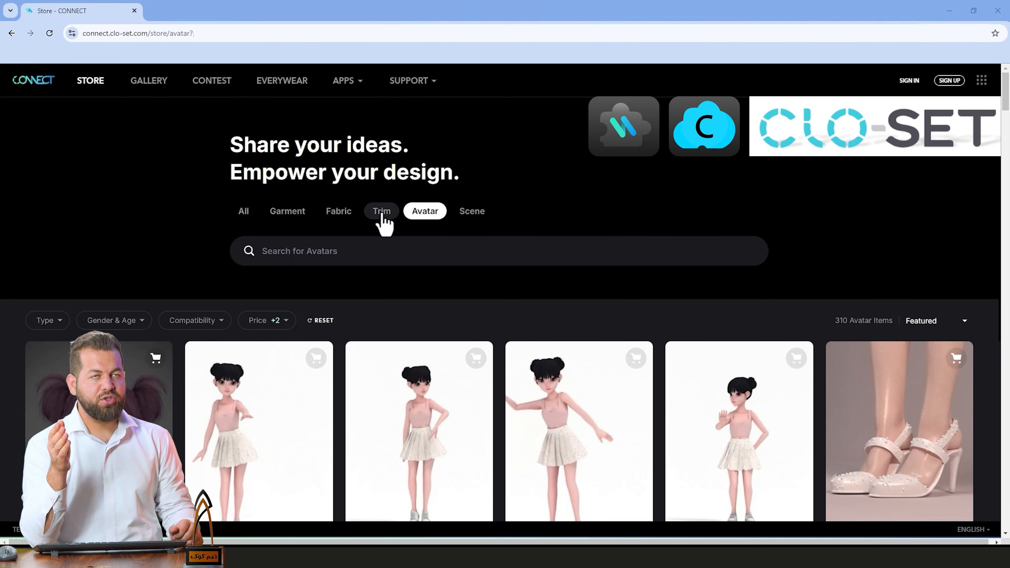
left_click(382, 211)
left_click_drag(1007, 153, 1005, 444)
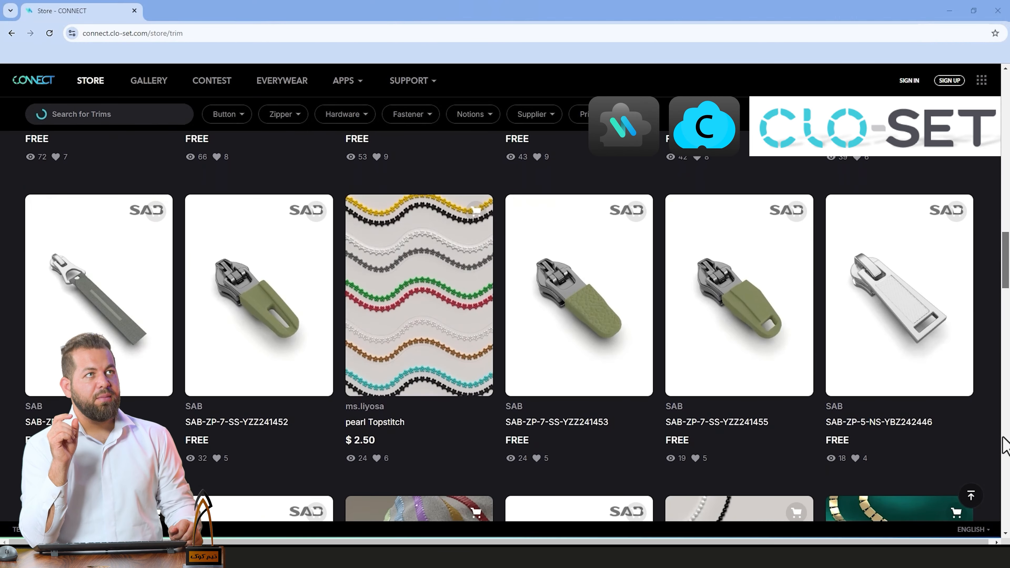
left_click_drag(1006, 265, 1007, 404)
left_click(970, 495)
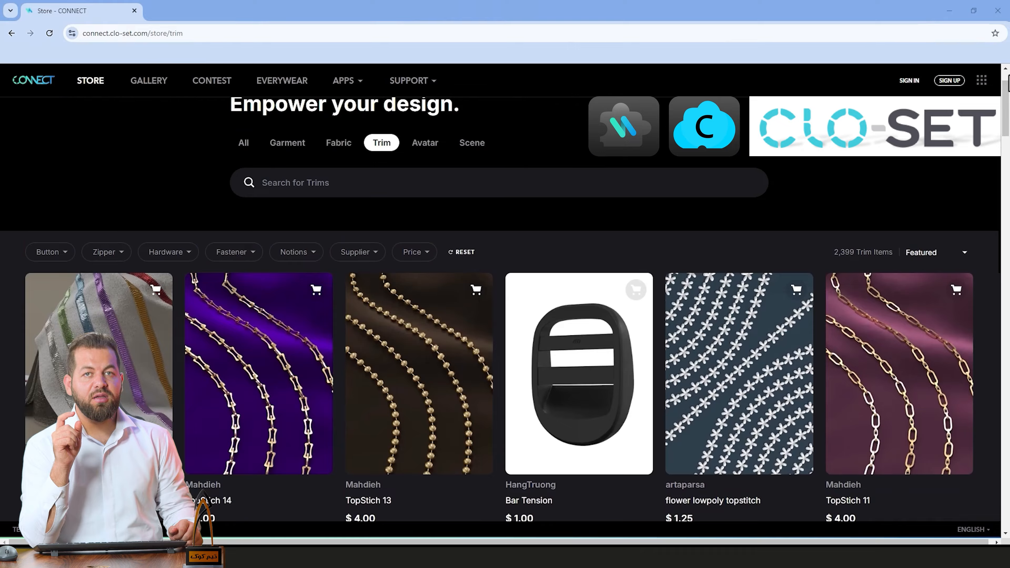
Step: Look through the store's fabric category and open the garment category
left_click(346, 223)
left_click_drag(1008, 100, 1008, 462)
left_click_drag(1007, 354, 1008, 297)
left_click(296, 218)
left_click(270, 13)
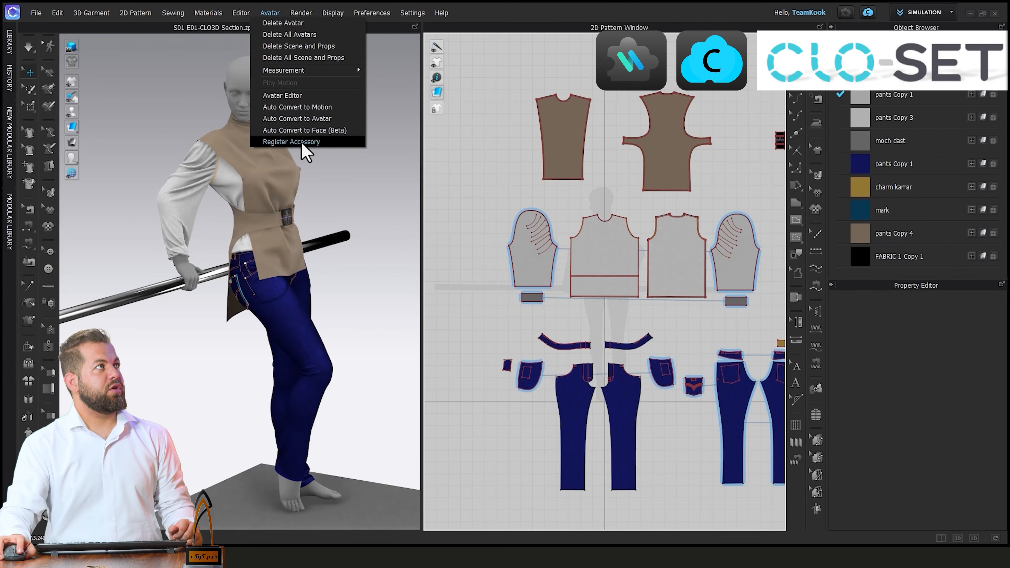
left_click(522, 23)
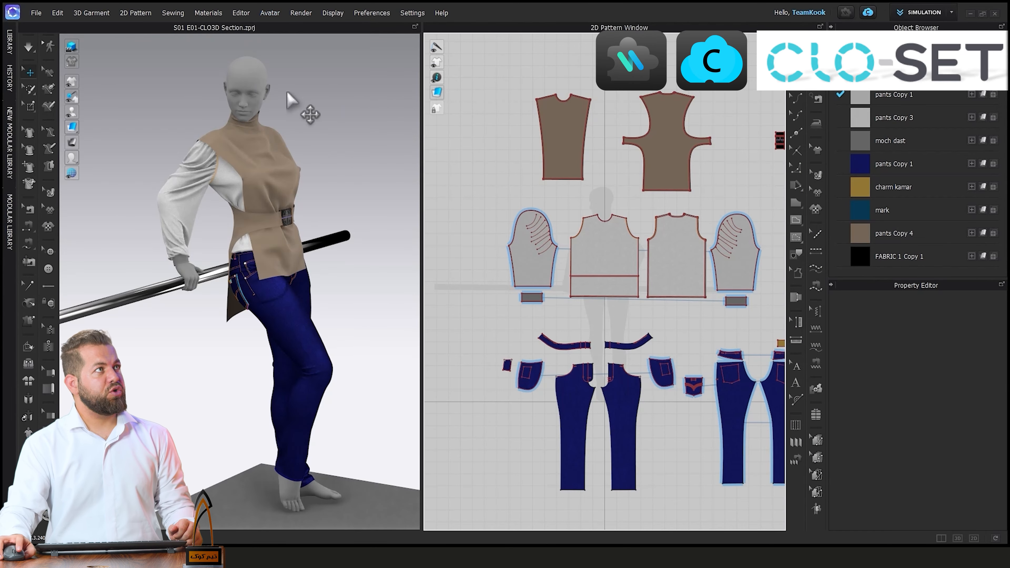
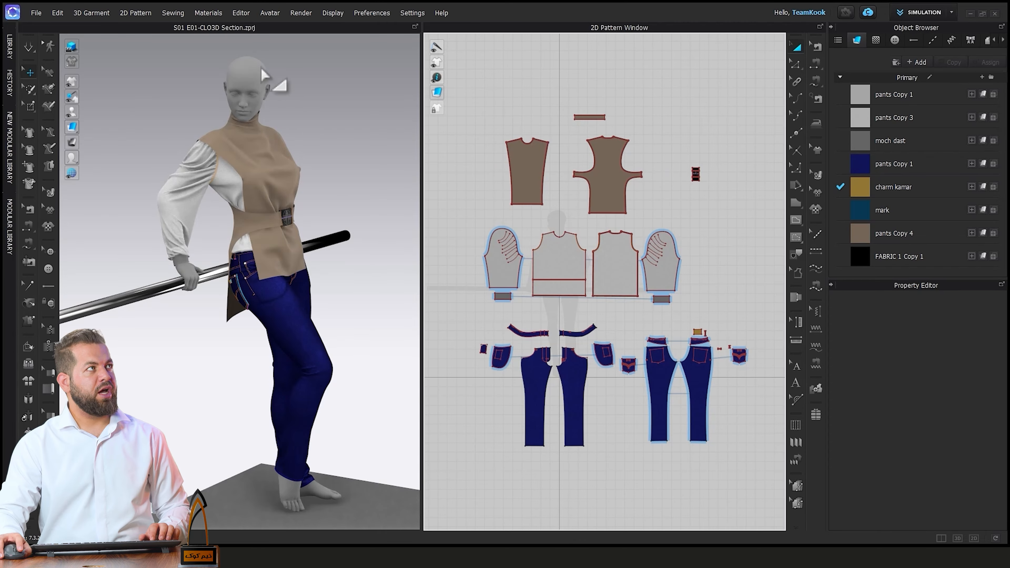
Step: Select the avatar's head to review its surface, specification and material properties, and clear the selection
left_click(257, 84)
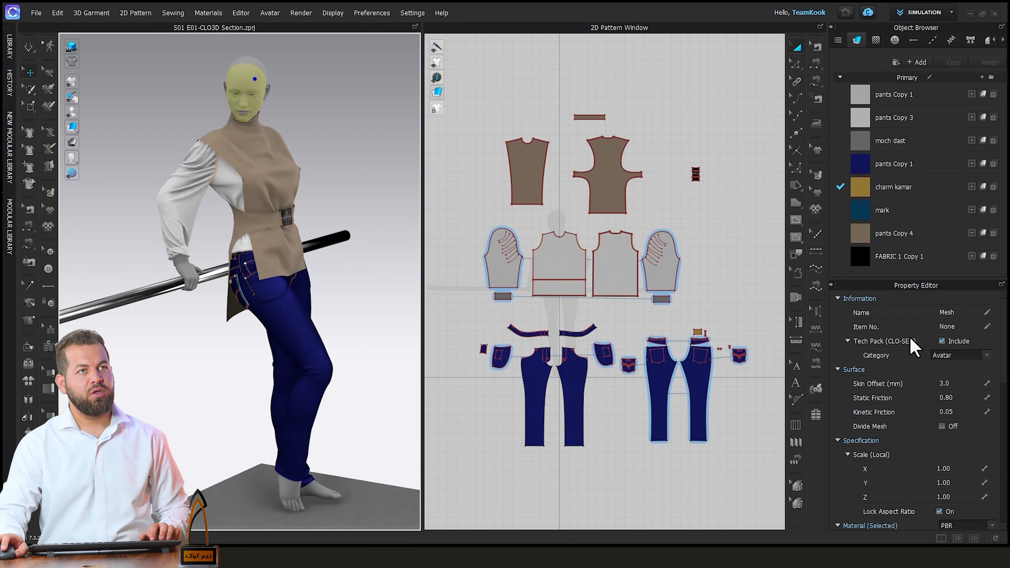
scroll(911, 382, "down", 10)
scroll(915, 398, "up", 10)
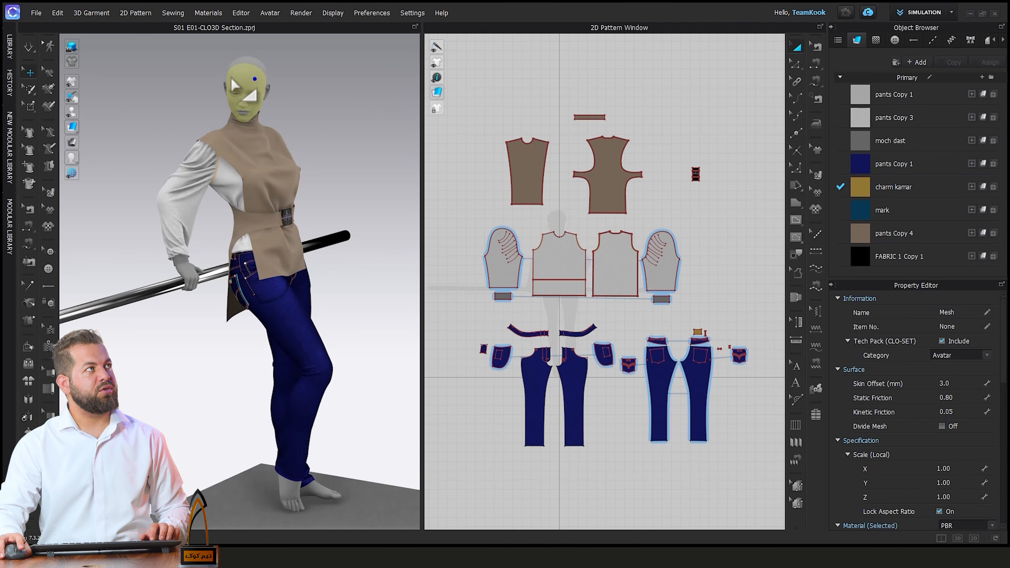
left_click(313, 102)
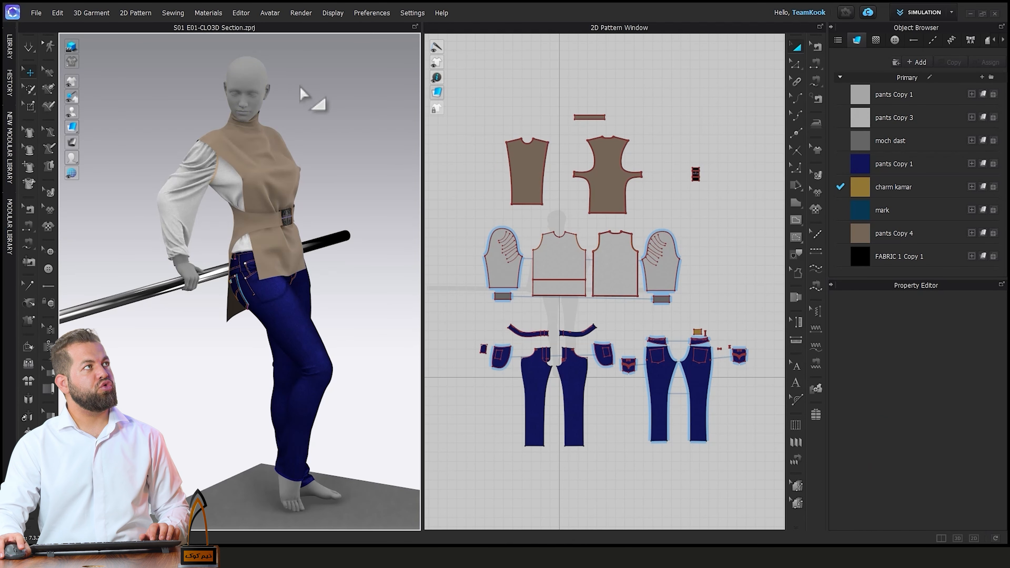
Step: Compare the properties of the avatar's head with those of the tunic's front piece, and clear the selection
left_click(249, 80)
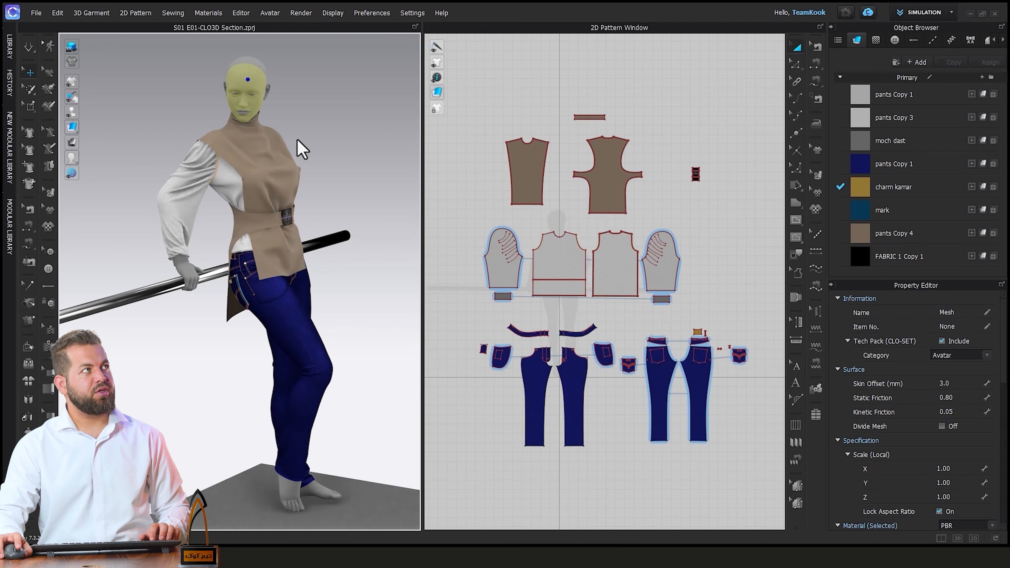
left_click(243, 158)
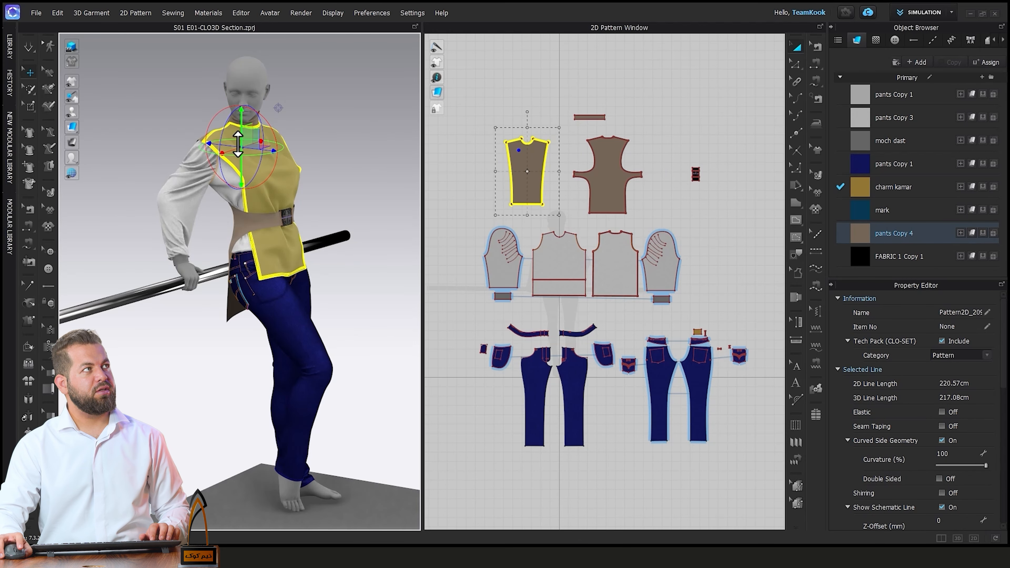
left_click(466, 117)
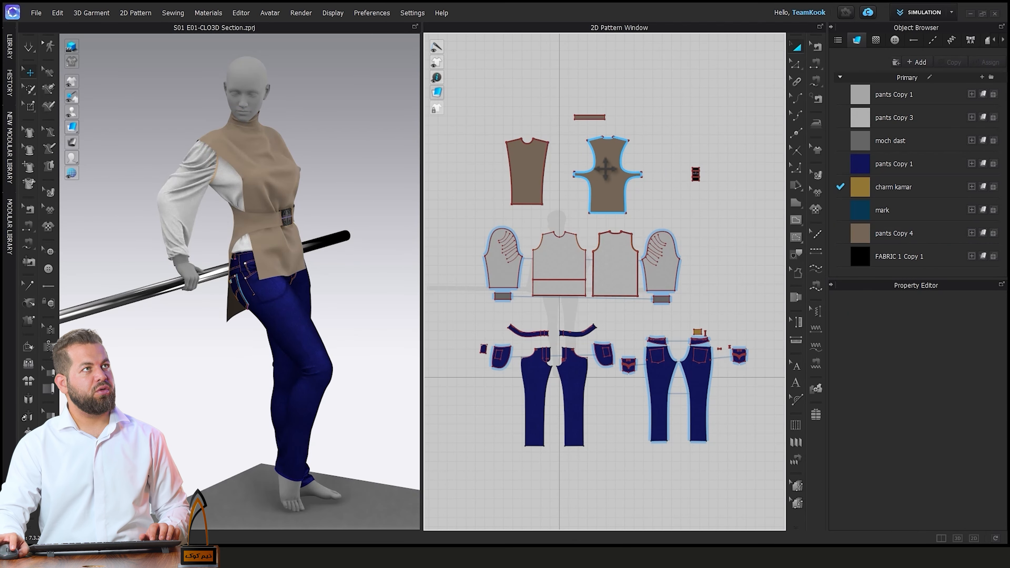
Step: Examine the properties of the tunic's back piece with side straps, the pleated sleeve and the tunic's front piece
left_click(607, 177)
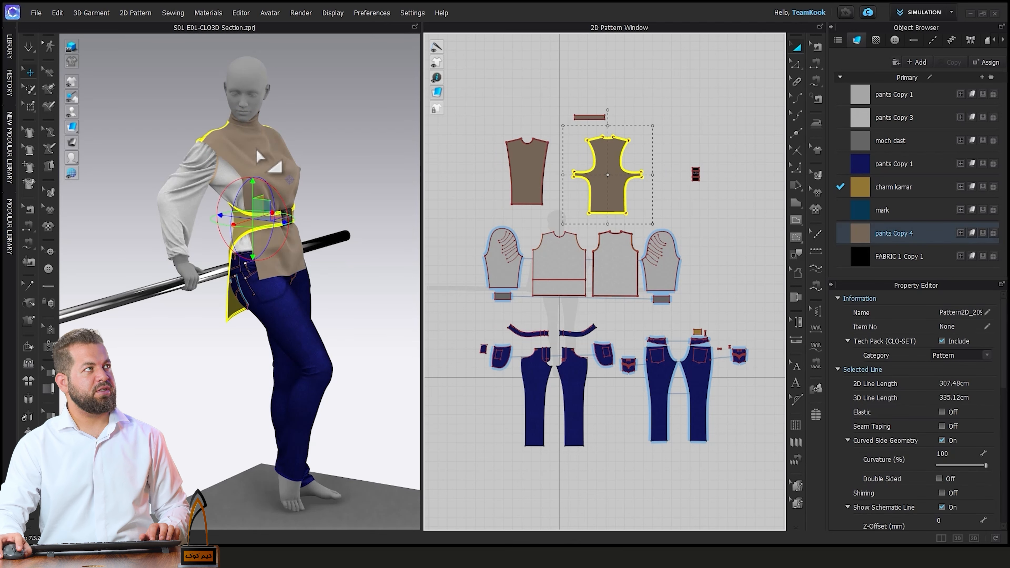
left_click(191, 180)
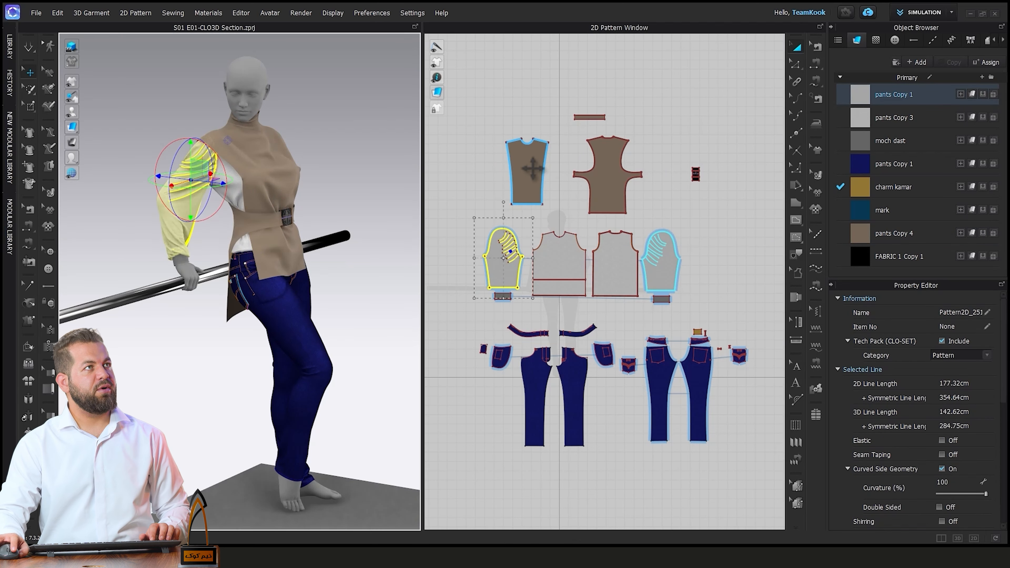
left_click(526, 175)
left_click(607, 177)
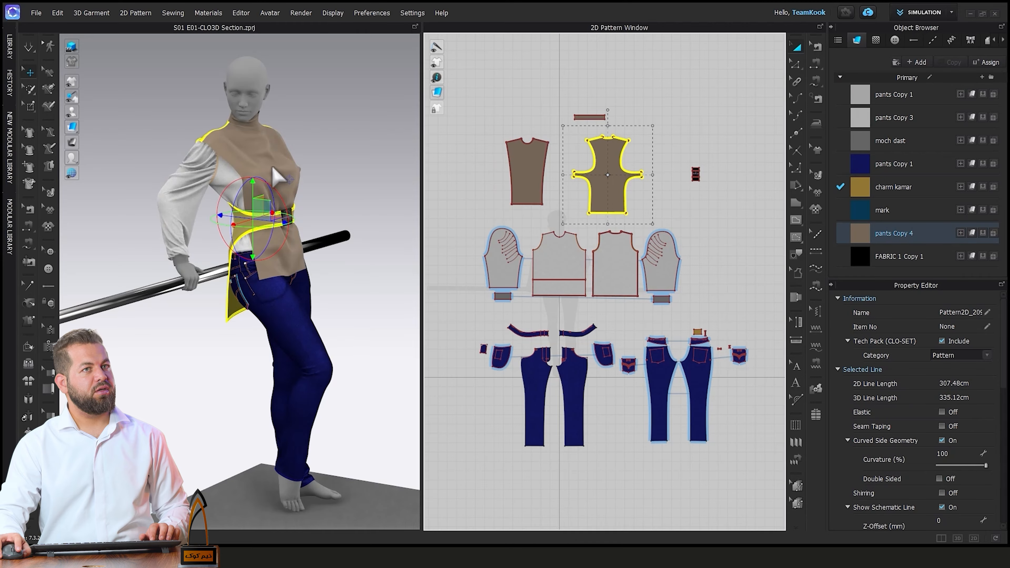
left_click(290, 175)
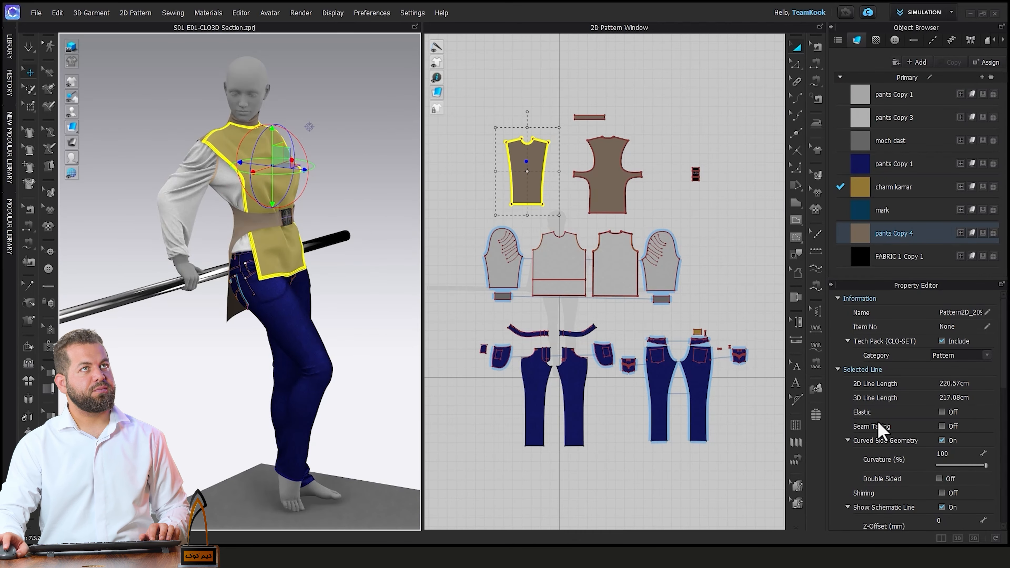
Step: Review the material properties of the "charm kamar" fabric and clear the selection
left_click(867, 194)
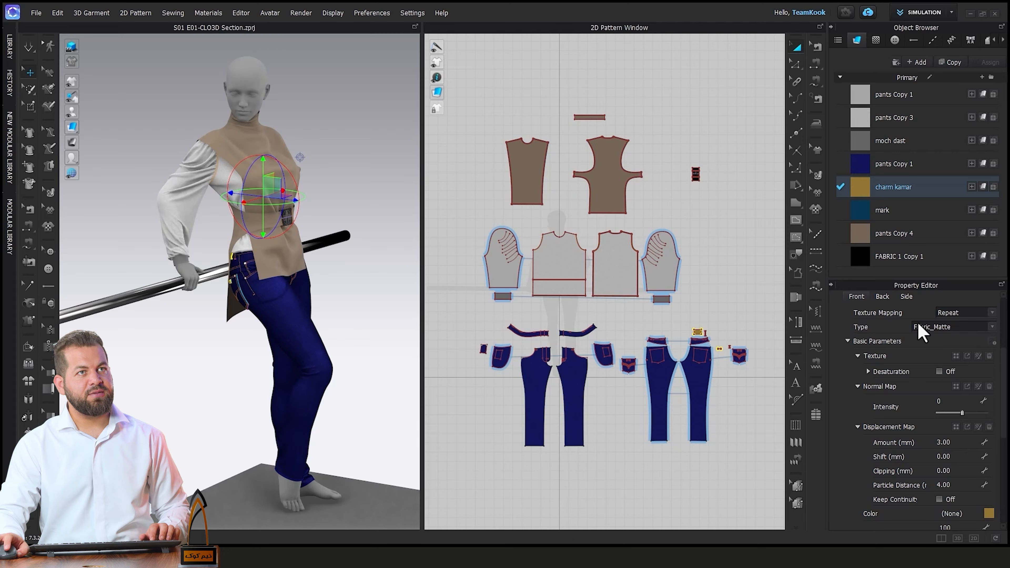
left_click(725, 136)
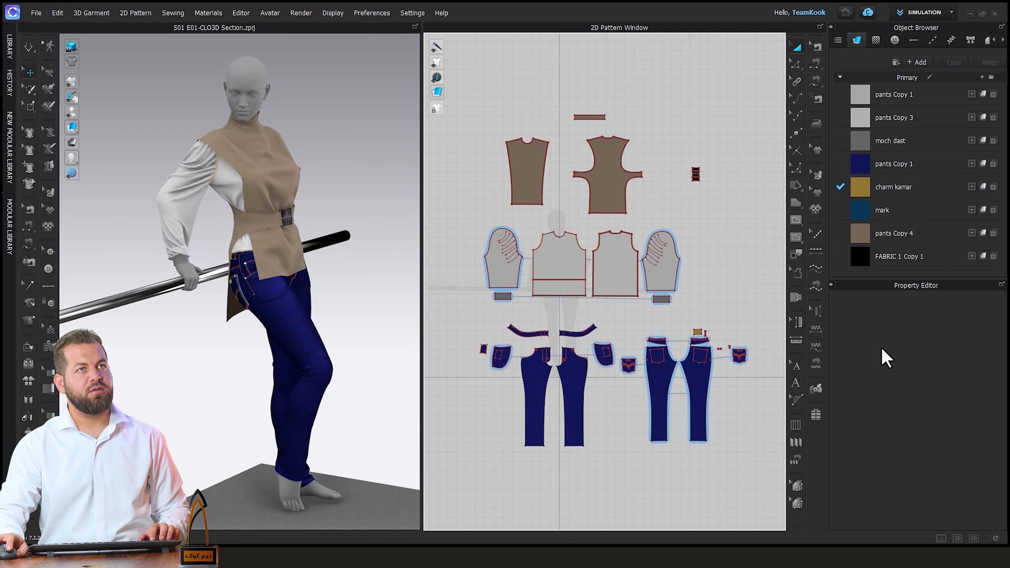
left_click(384, 203)
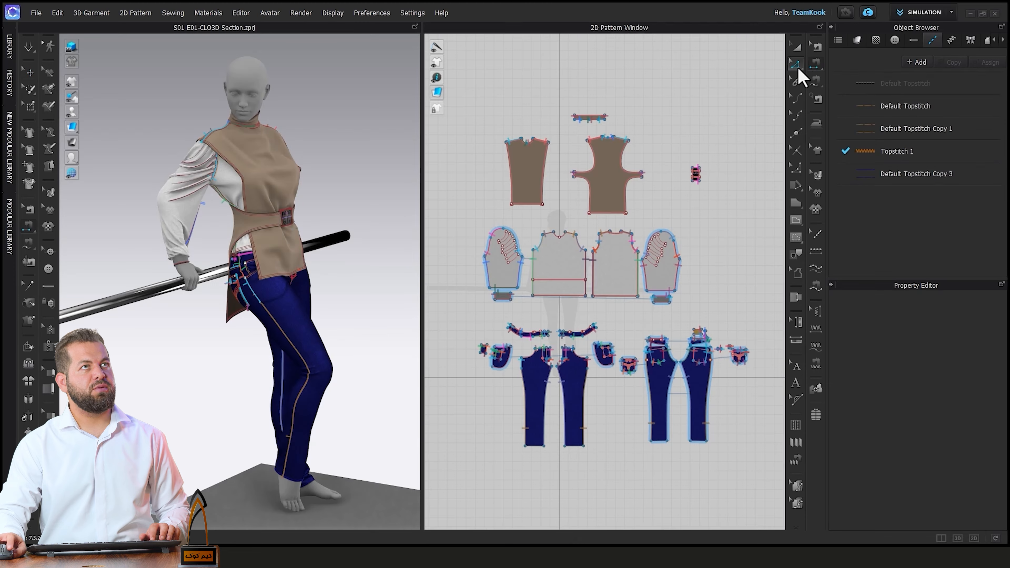
Step: Activate the Edit Pattern tool and display the properties of the "charm kamar" fabric
left_click(797, 152)
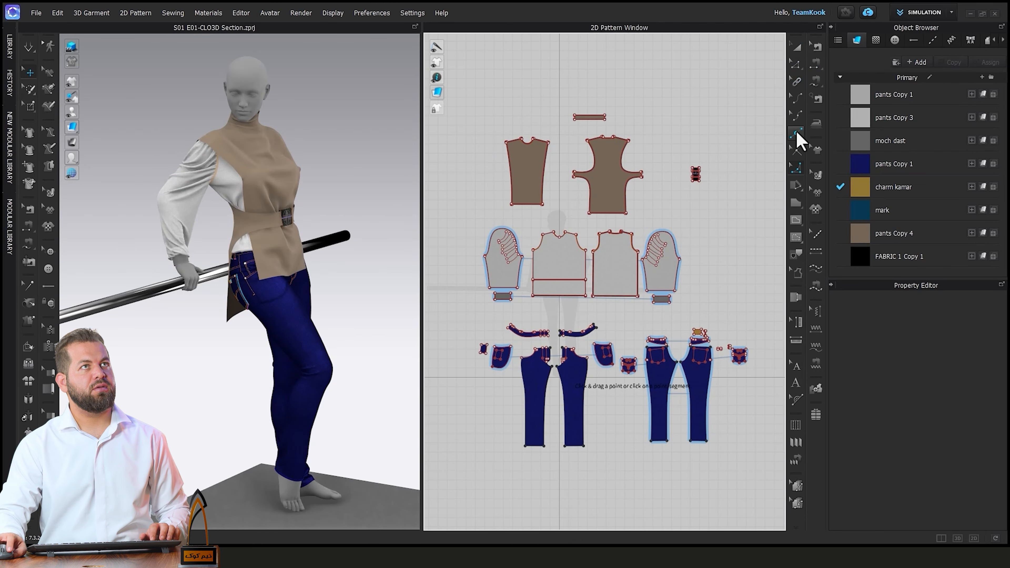
left_click(796, 64)
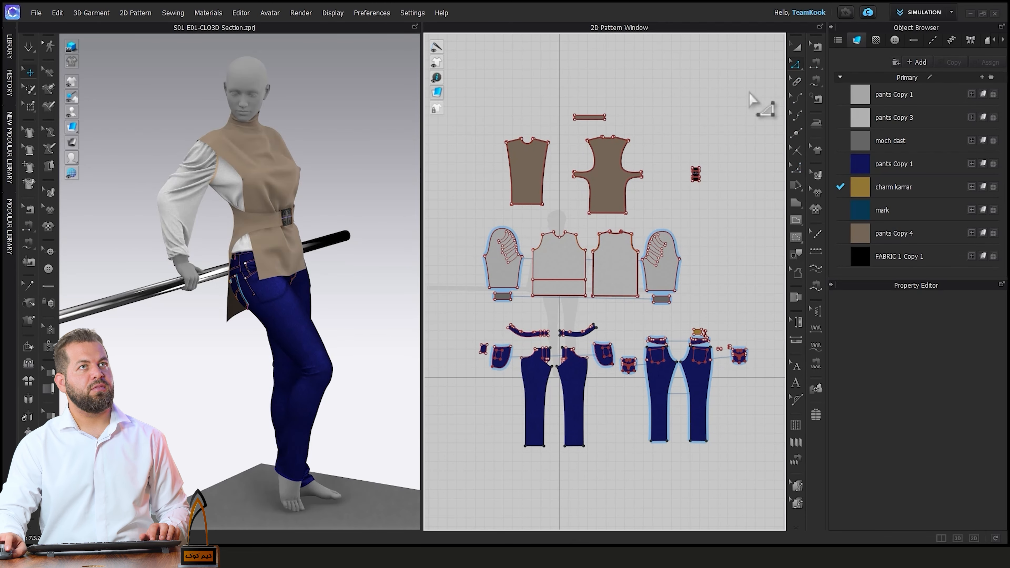
left_click(871, 187)
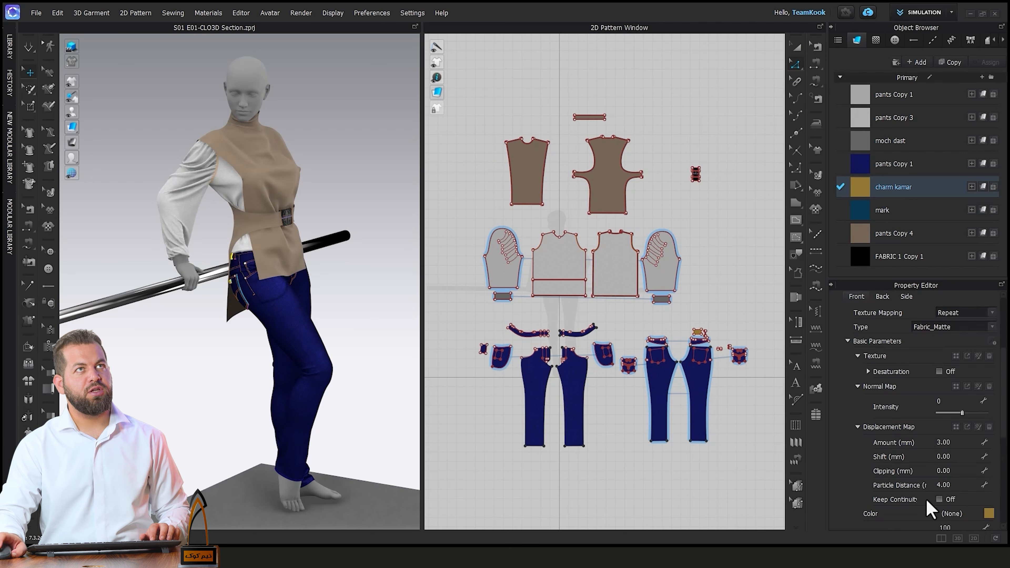
Step: Display the project's buttons and review the shape, thread and material properties of the four-hole Default Button
left_click(896, 39)
left_click(866, 85)
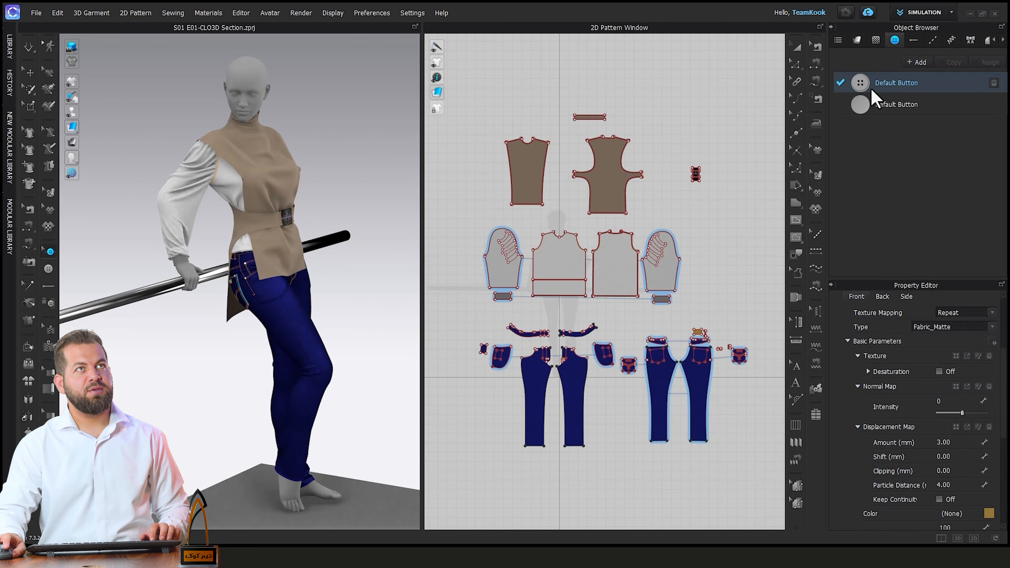
scroll(911, 350, "down", 3)
scroll(914, 353, "up", 3)
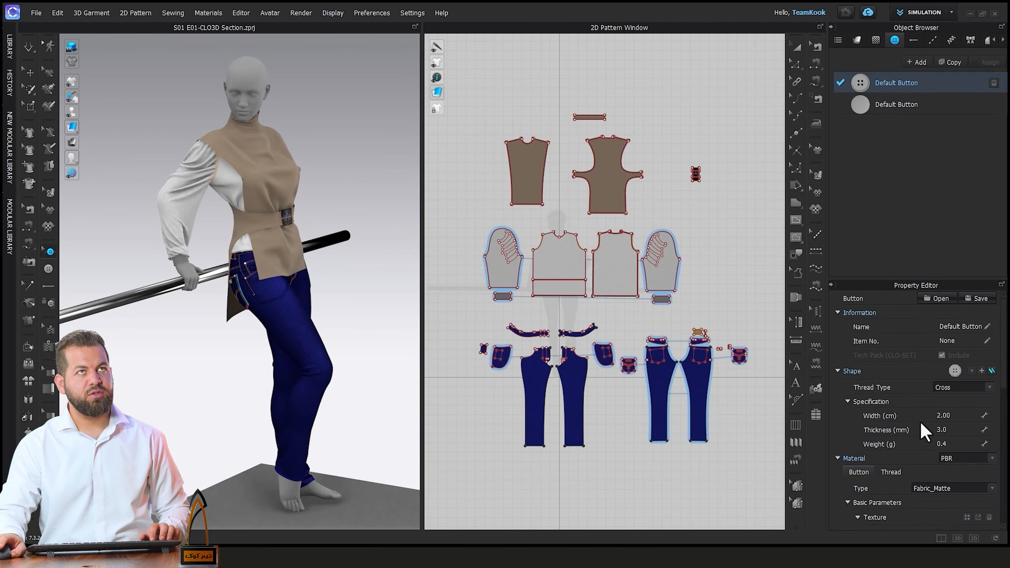
Step: Display the project's topstitches and review the specification and material properties of Topstitch 1
left_click(933, 40)
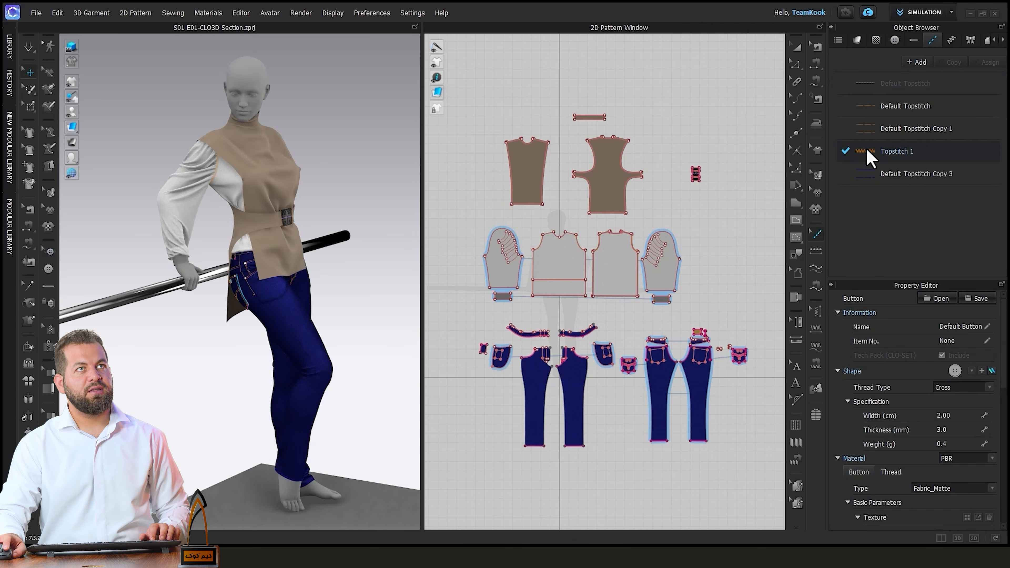
left_click(869, 157)
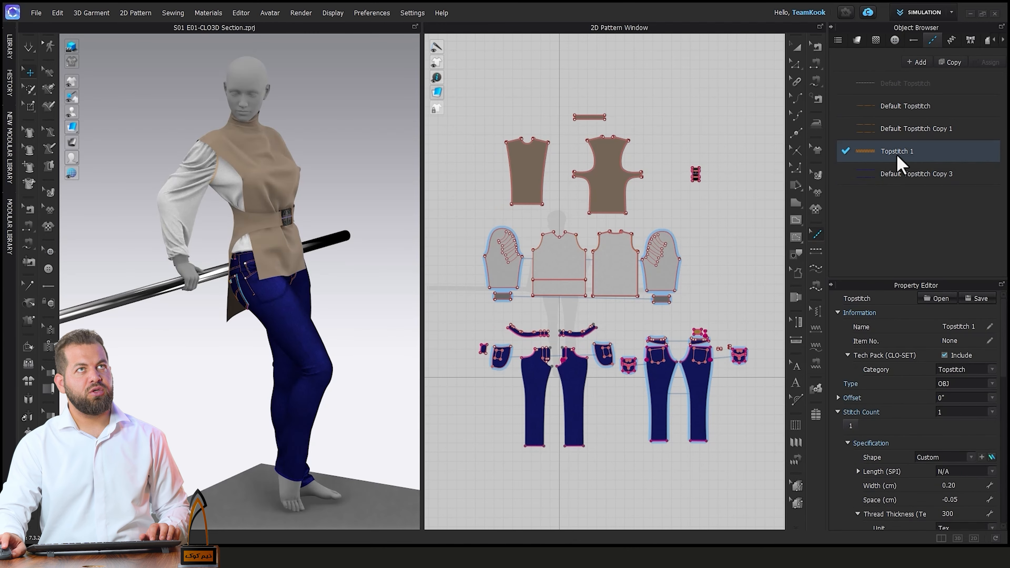
scroll(917, 378, "down", 3)
scroll(918, 382, "down", 6)
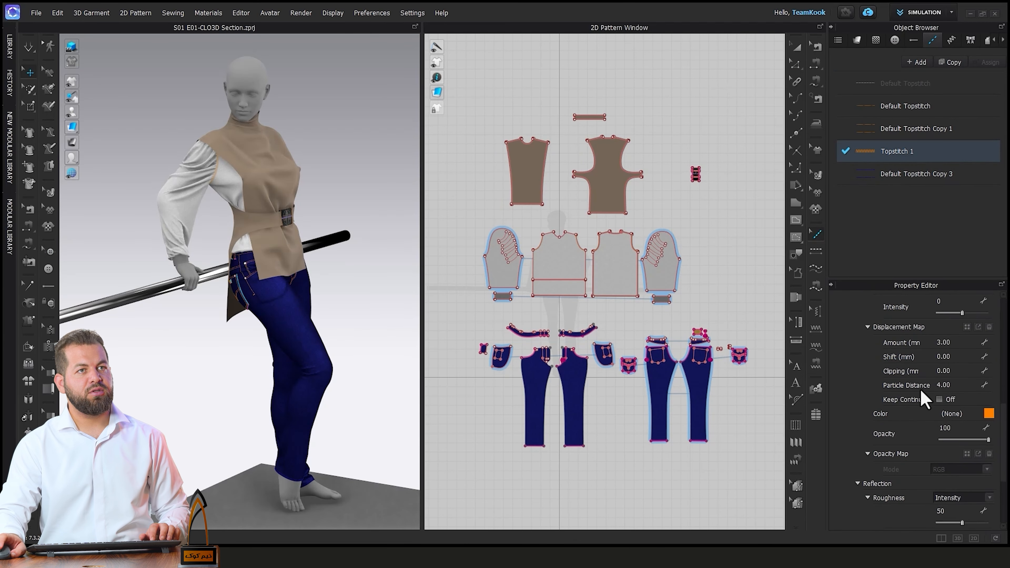
scroll(918, 370, "up", 7)
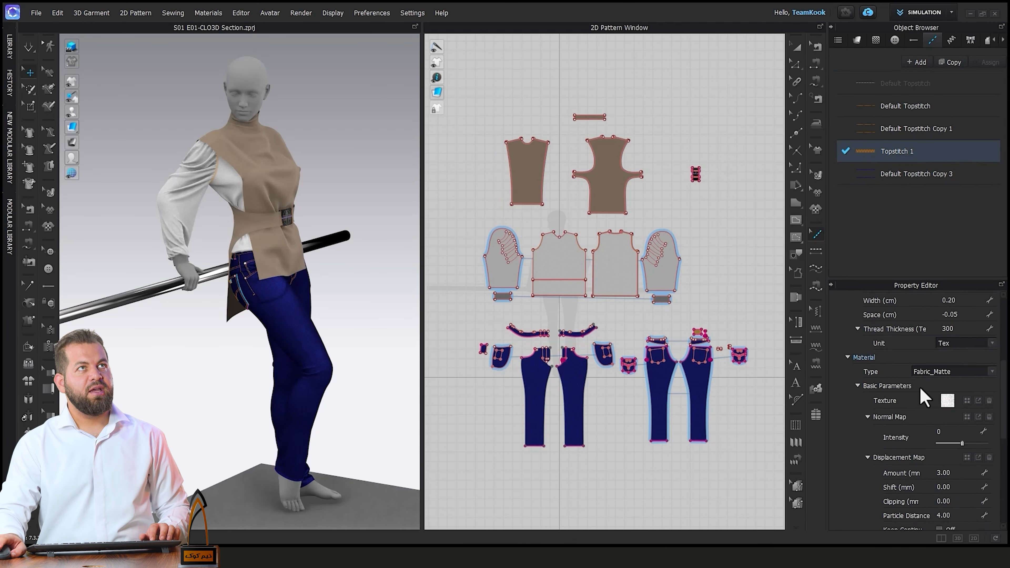
Step: Select the tunic's body pieces and the shirt's front and back pieces in turn with the Transform Pattern tool to compare their properties
left_click(797, 46)
left_click(615, 167)
left_click(528, 175)
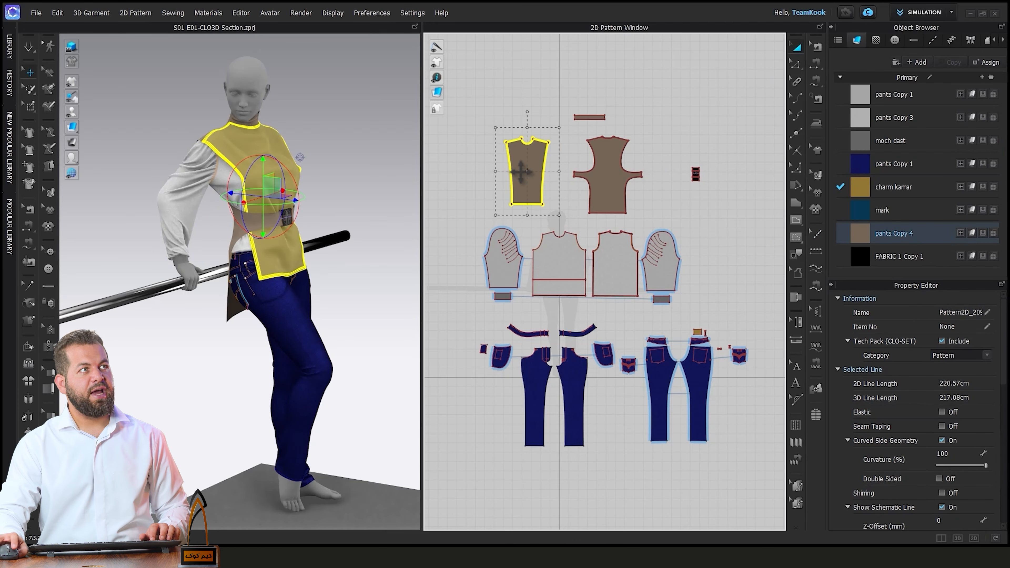
left_click(557, 255)
left_click(625, 257)
left_click(797, 63)
left_click(797, 47)
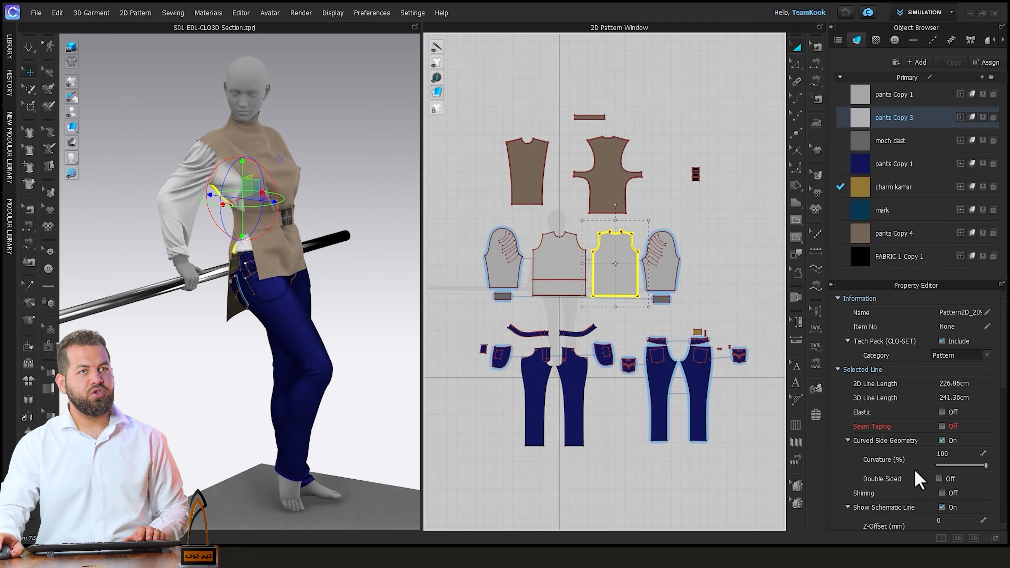
Step: Review the simulation, fabric and arrangement properties of the shirt's back piece and clear the selection
scroll(915, 514, "down", 5)
scroll(891, 382, "down", 5)
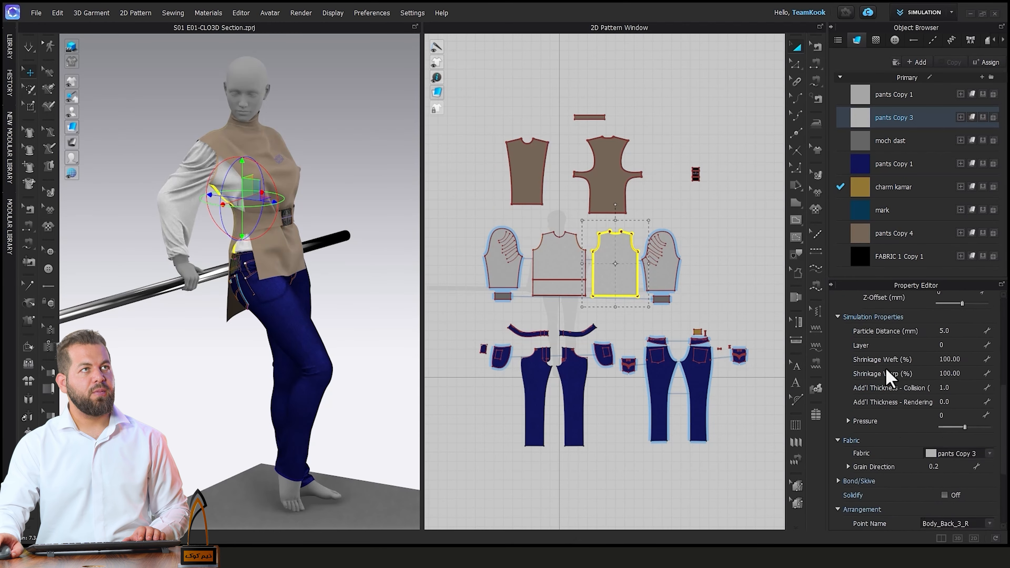
left_click(744, 132)
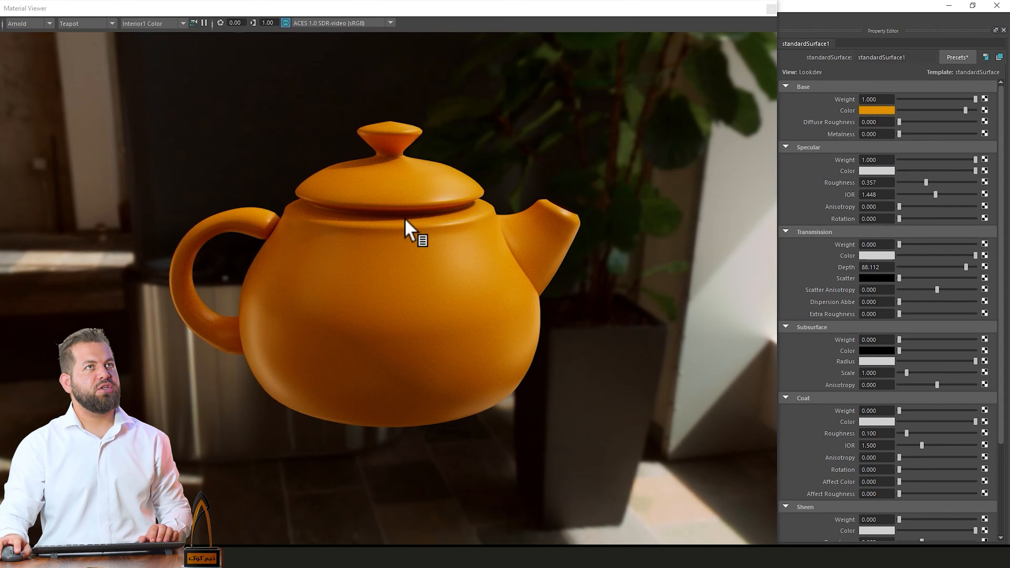
Step: Try green and blue base colors on the teapot material, ending with a hue of 212.30 and a saturation of 0.647
left_click(881, 111)
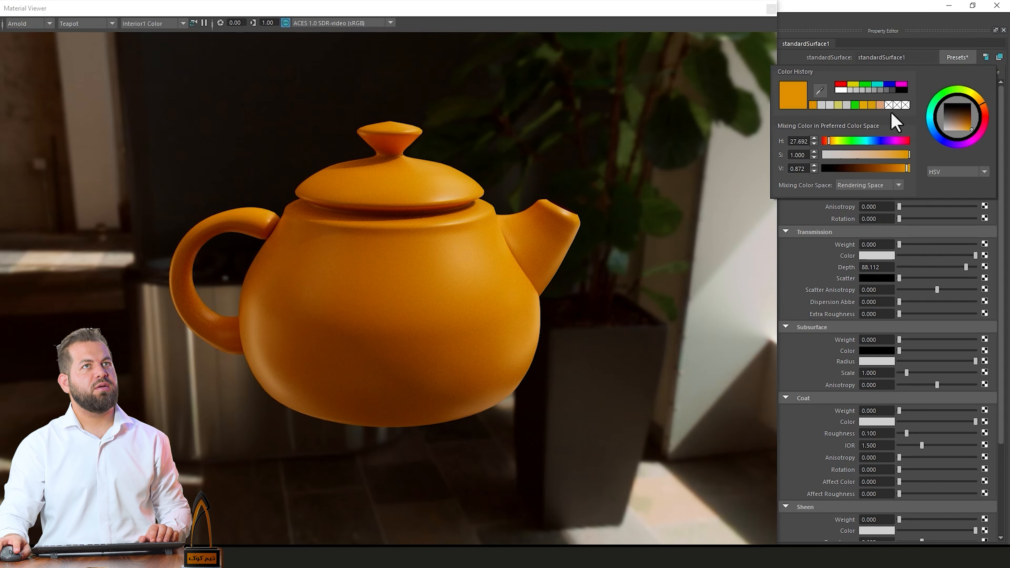
left_click(950, 93)
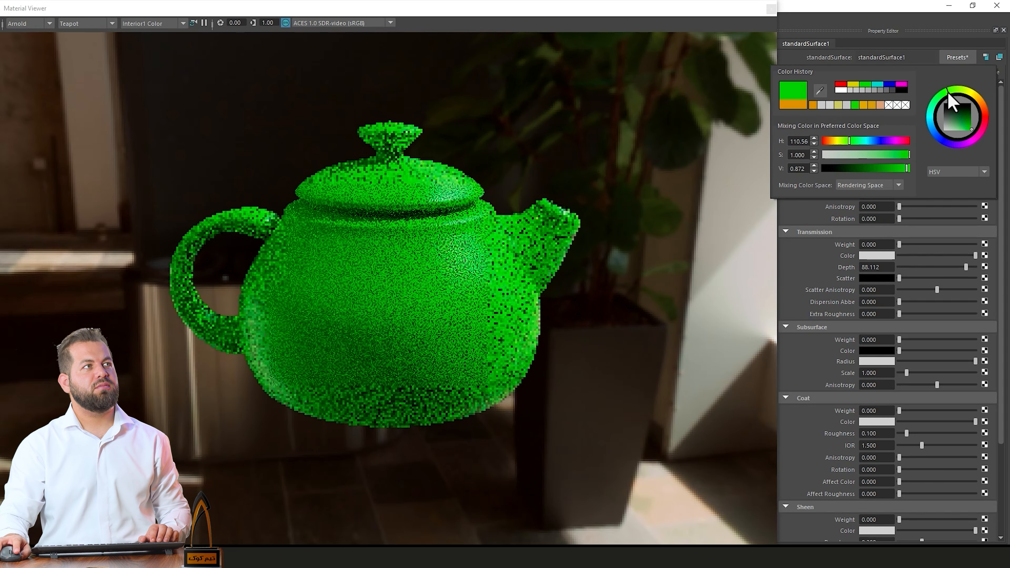
left_click(934, 103)
left_click(874, 143)
left_click(881, 156)
left_click(879, 156)
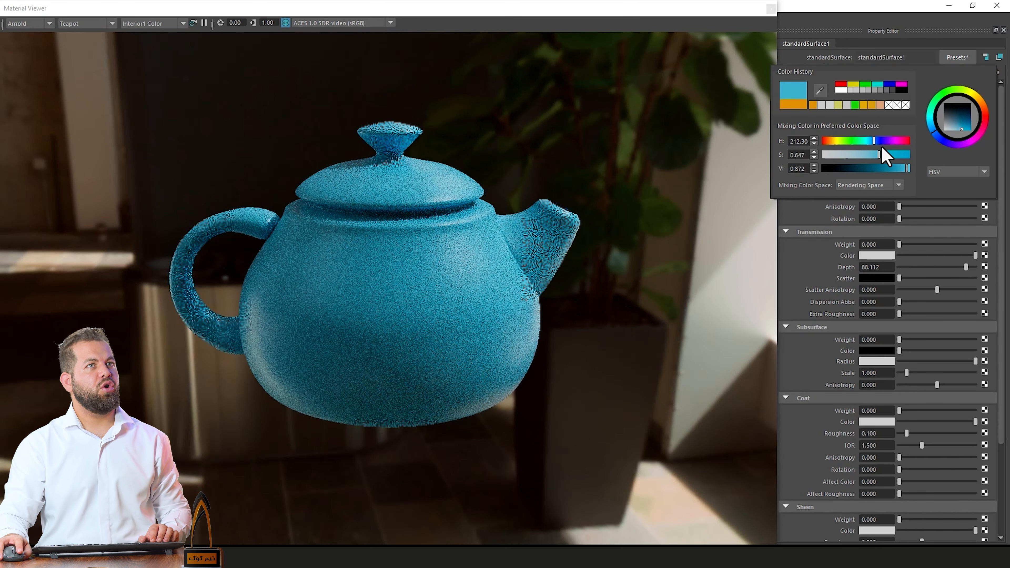
Step: Try yellow, orange, purple and pink base colors on the teapot, ending with a hue of 320.76 and a saturation of 0.481
left_click(833, 142)
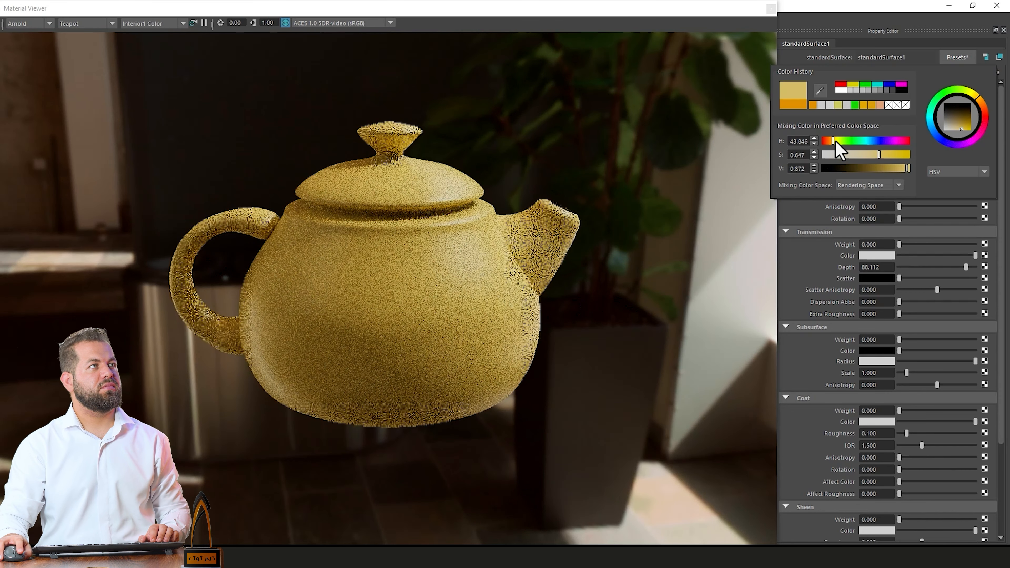
left_click(827, 141)
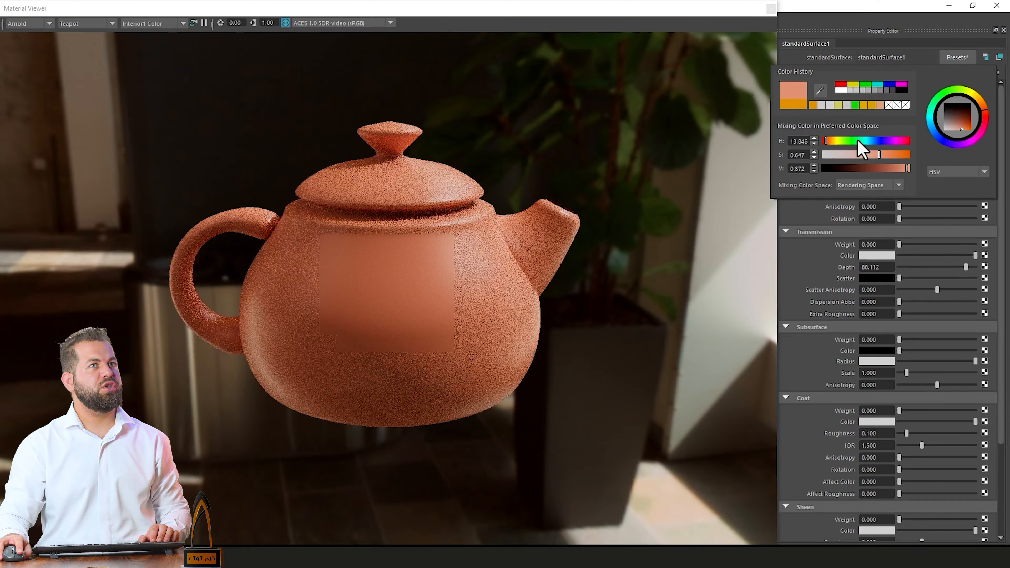
left_click(886, 142)
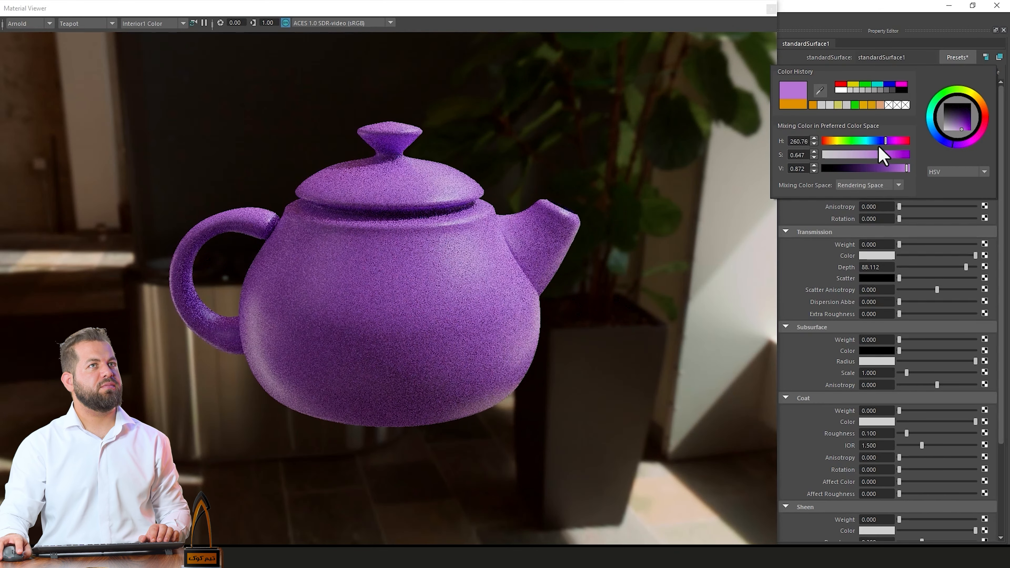
left_click(865, 155)
left_click(901, 142)
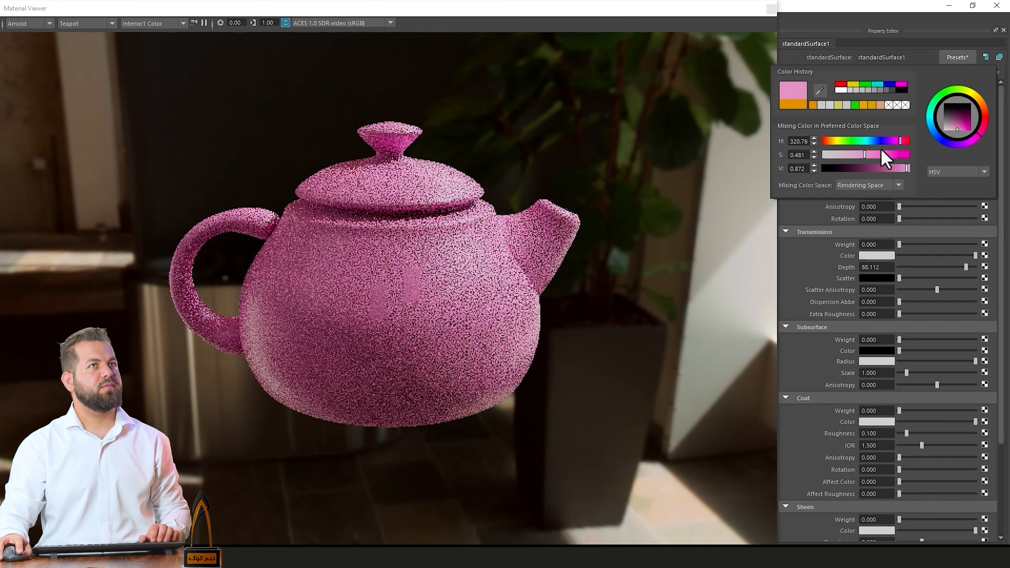
Step: Desaturate the teapot's pink base color to a pale pinkish grey
left_click(834, 155)
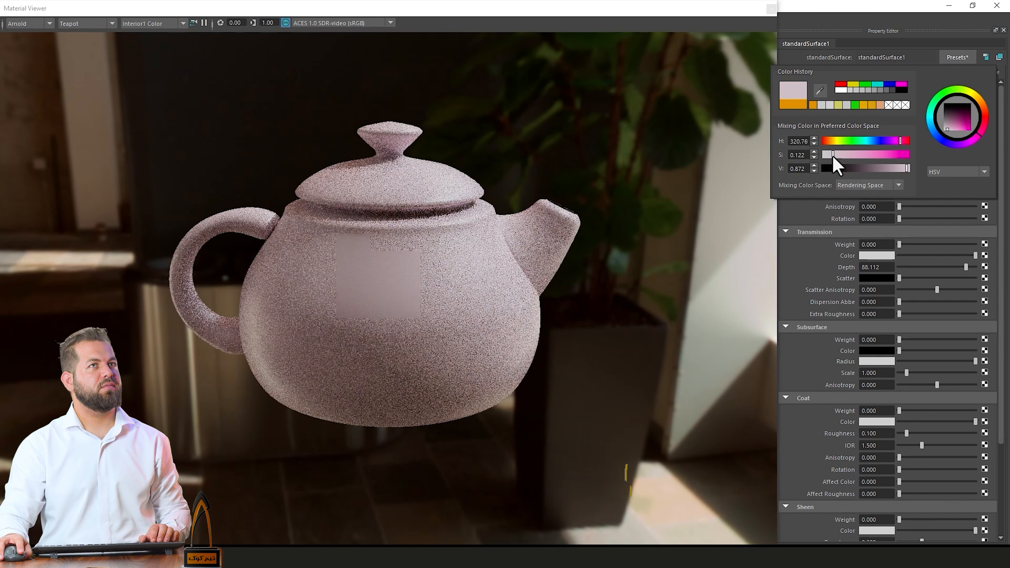
left_click(823, 155)
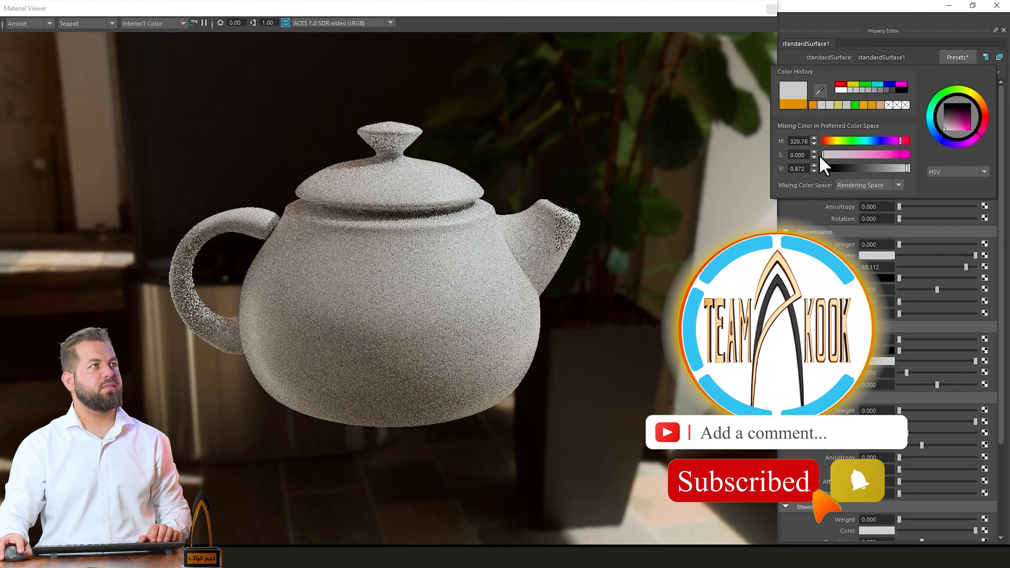
left_click(830, 155)
left_click_drag(832, 156, 834, 155)
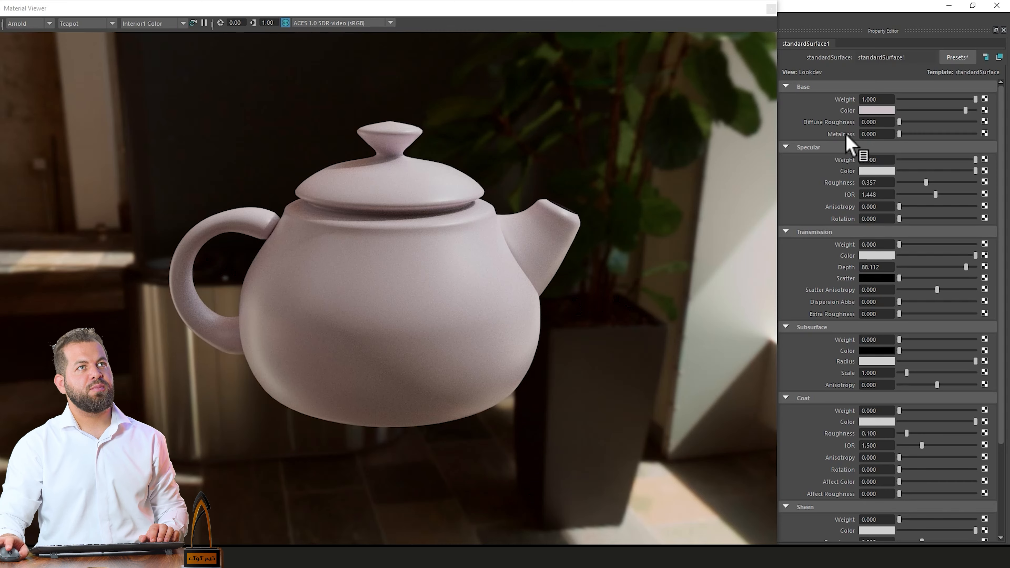
Step: Raise the base metalness to 1.000 and lower the specular roughness in stages to 0.000 for a mirror-like metal
left_click_drag(900, 134, 959, 135)
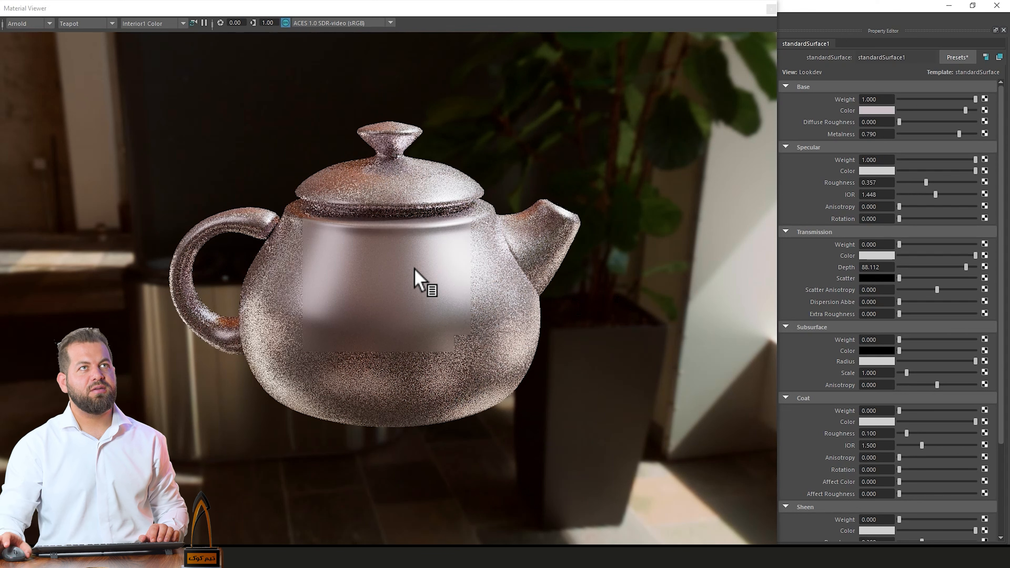
left_click_drag(959, 134, 981, 135)
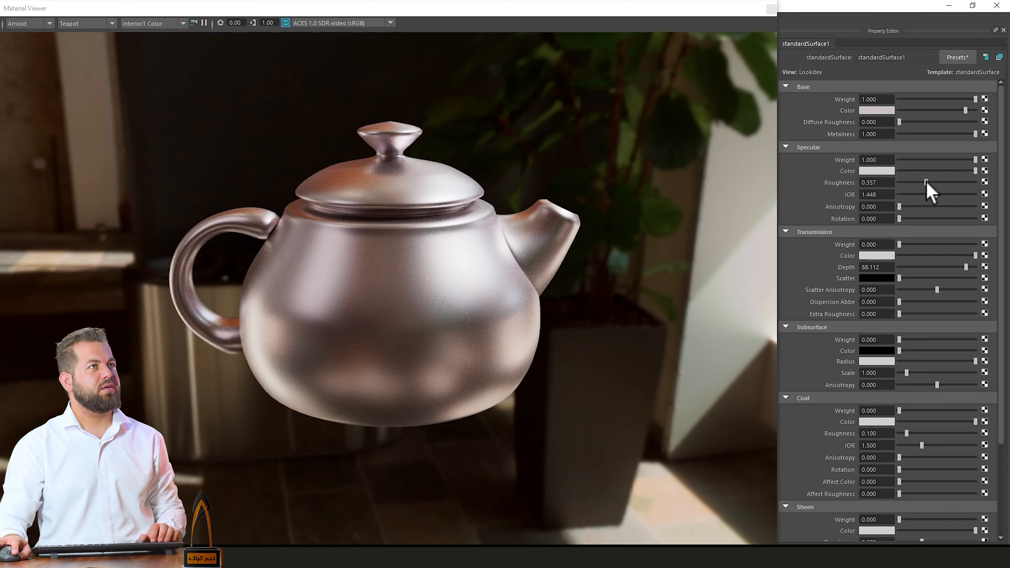
left_click_drag(926, 182, 920, 182)
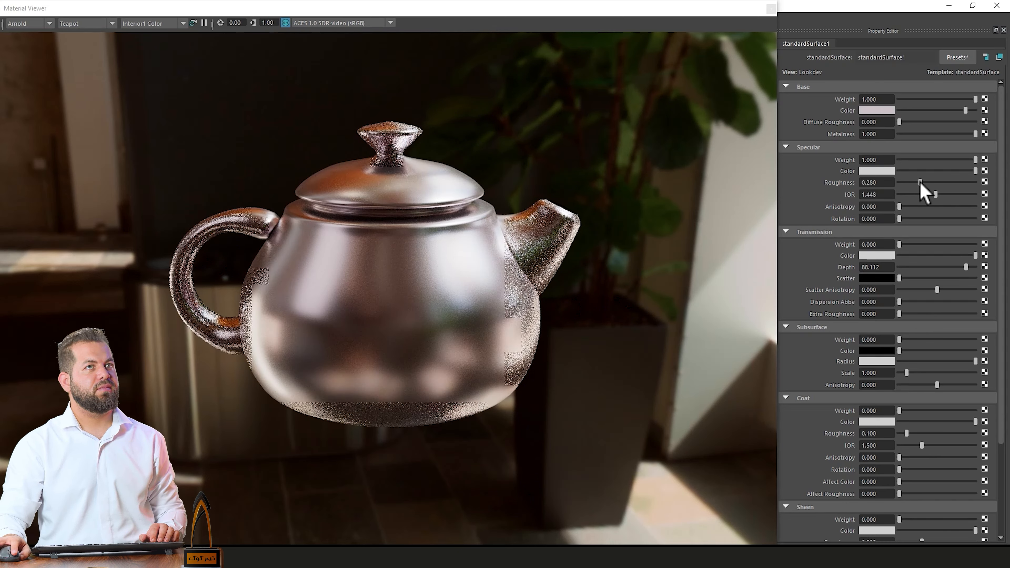
left_click_drag(921, 182, 910, 182)
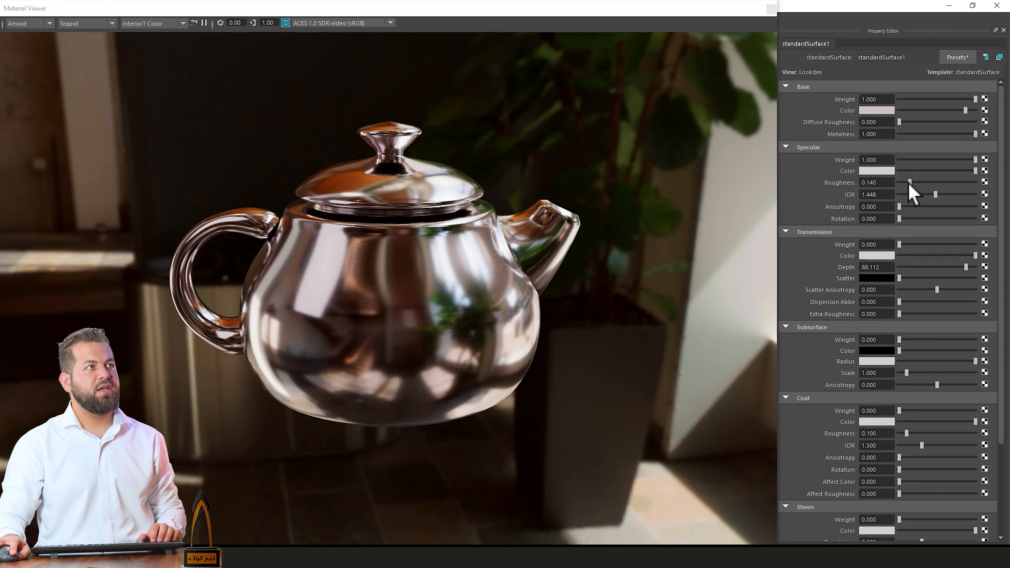
left_click_drag(910, 183, 907, 183)
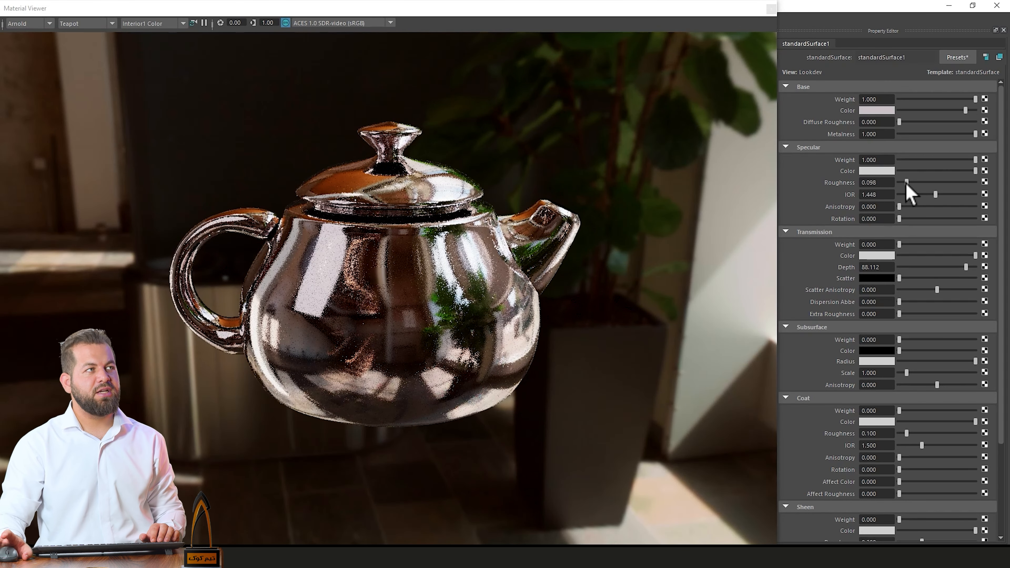
left_click_drag(907, 183, 899, 184)
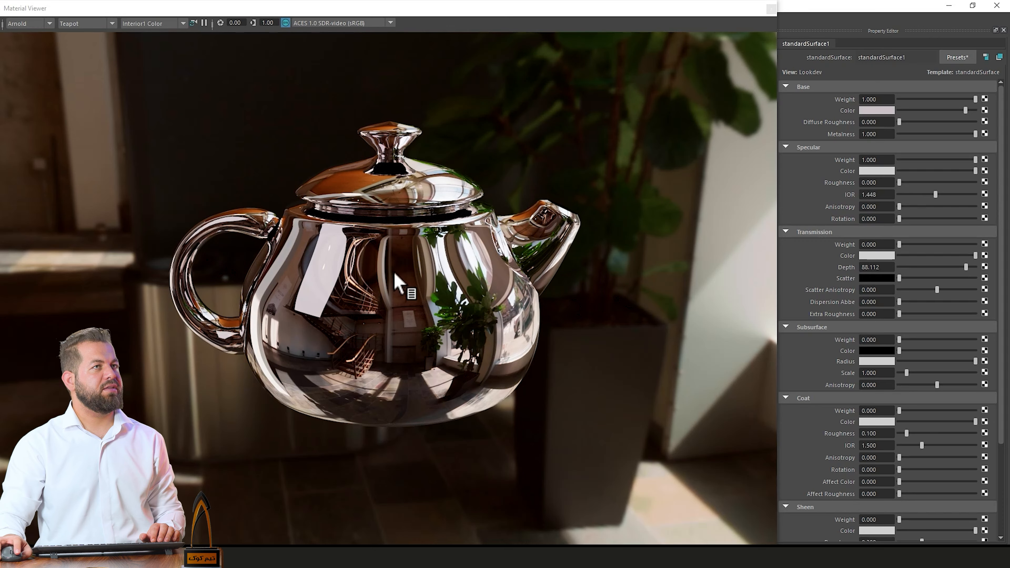
Step: Set the specular roughness to 0.140 and change the base color to a neutral light grey
left_click_drag(900, 182, 910, 184)
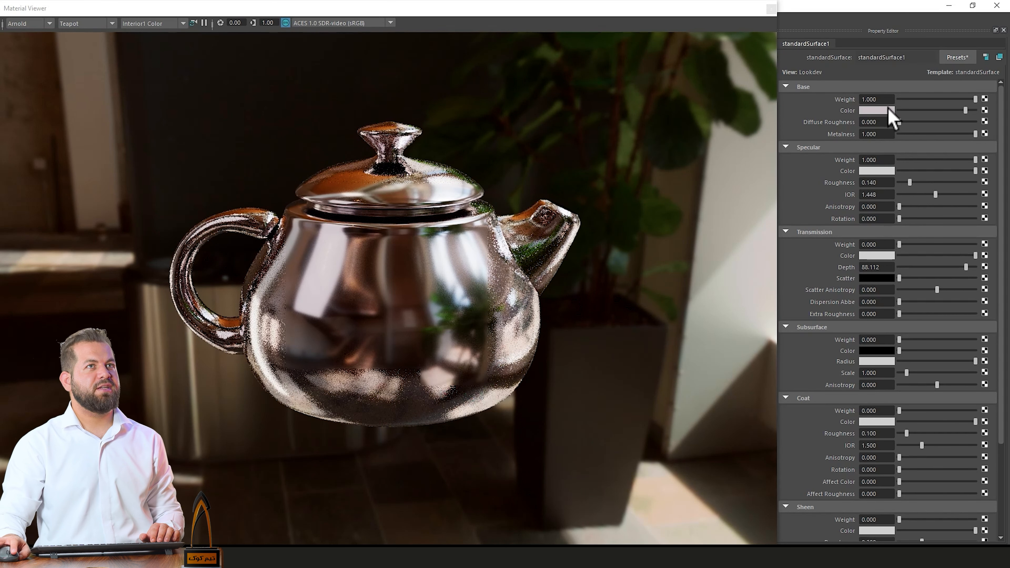
left_click(889, 111)
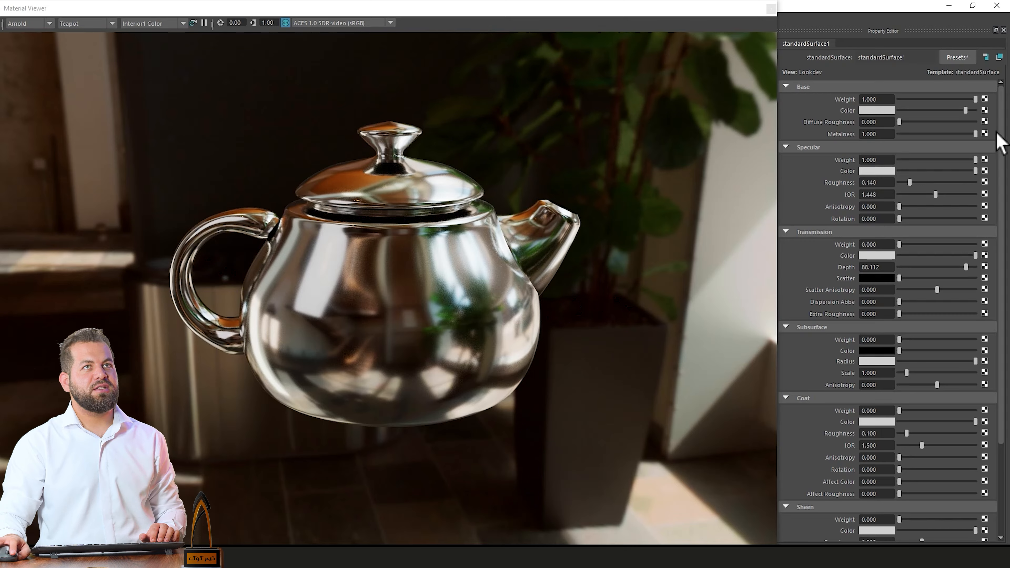
Step: Set the base metalness to 0.000 and the specular roughness to 0.259
left_click_drag(976, 134, 868, 133)
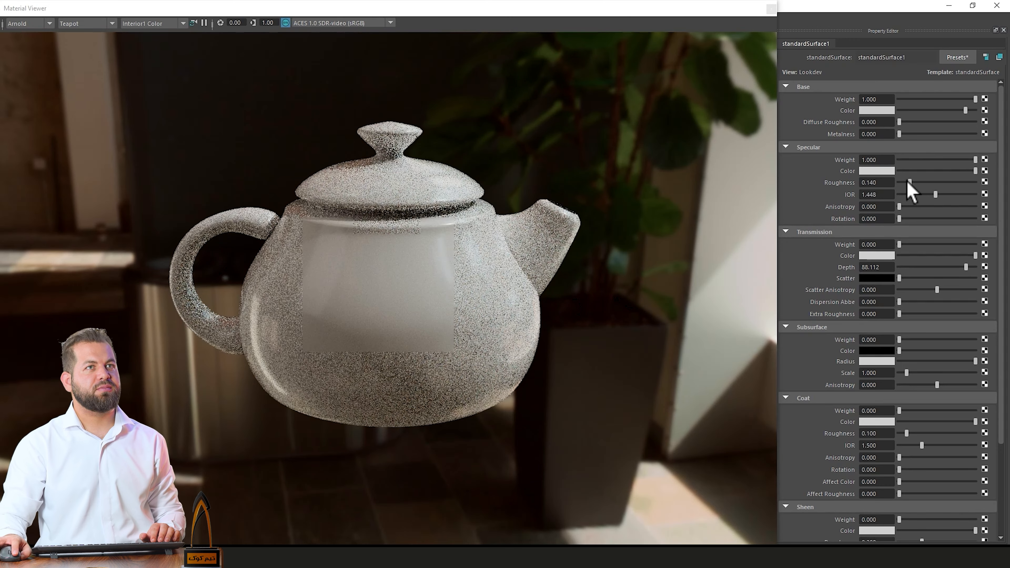
left_click_drag(910, 182, 919, 183)
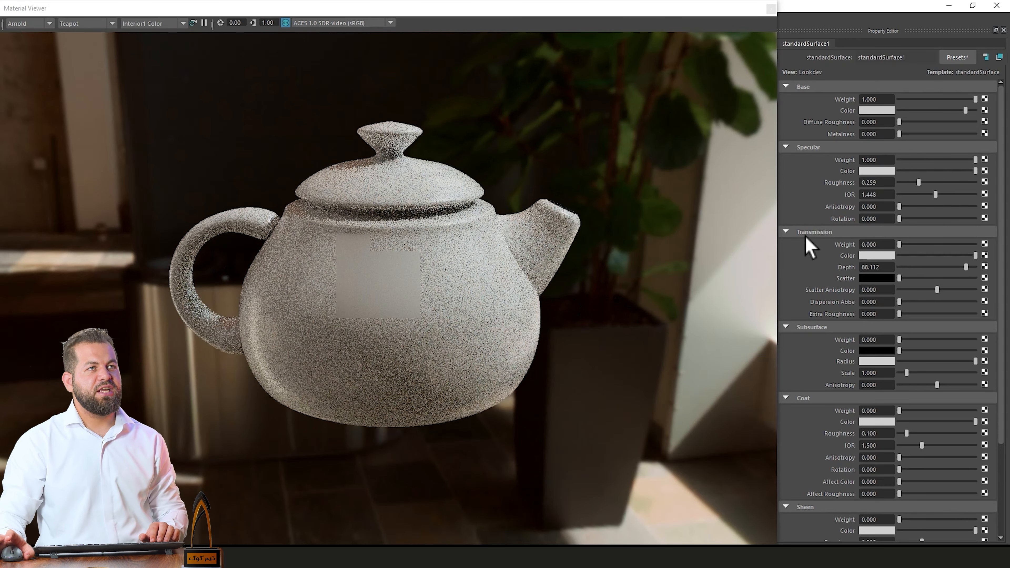
Step: Make the teapot clear glass with a transmission weight of 1.000 and a specular roughness of 0.049
left_click_drag(925, 244, 974, 244)
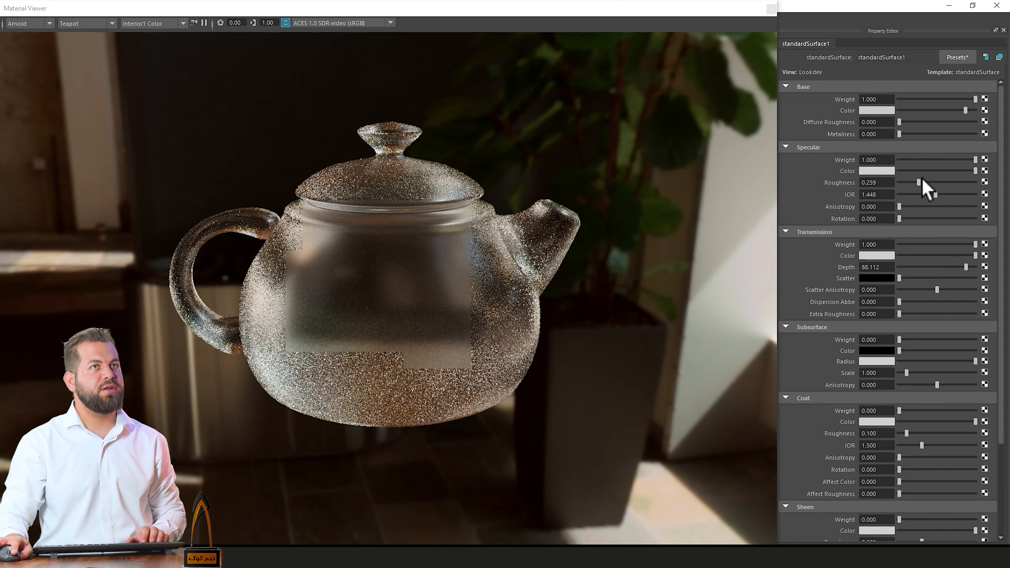
left_click_drag(919, 182, 913, 183)
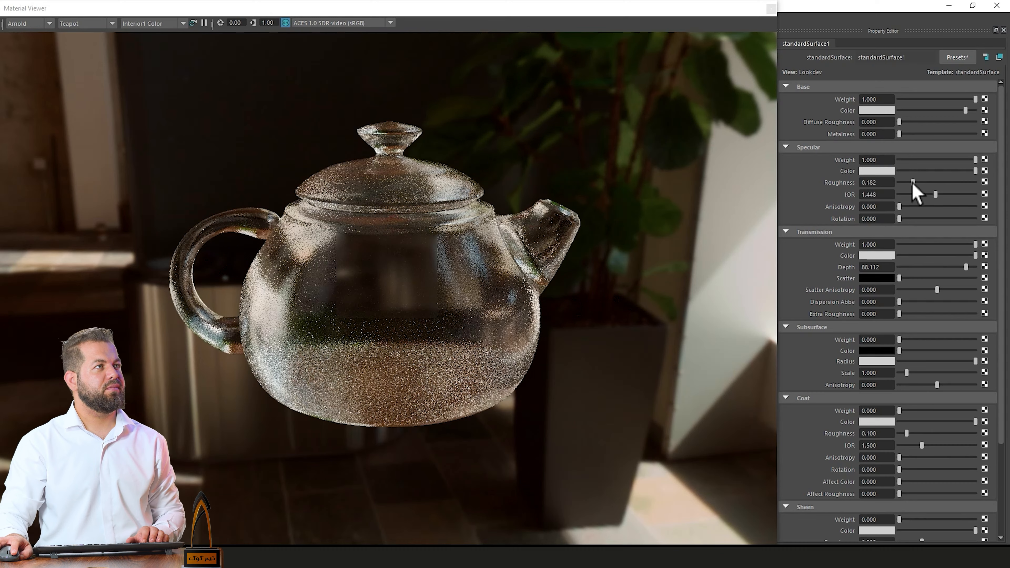
left_click_drag(913, 183, 903, 183)
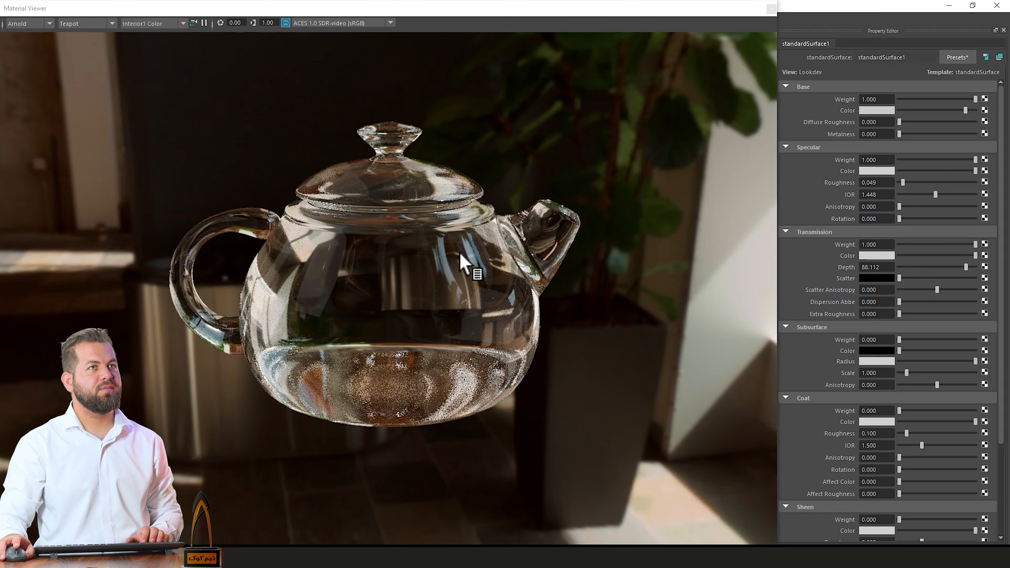
Step: Try a magenta transmission color on the glass teapot, and return its saturation to 0.000
left_click(872, 256)
left_click_drag(876, 300, 898, 299)
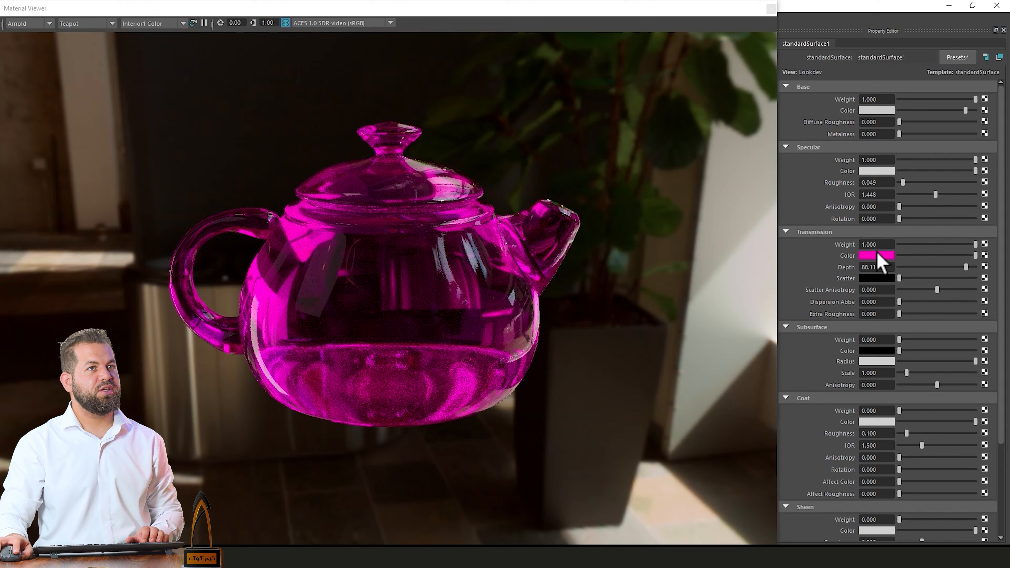
left_click(880, 257)
left_click_drag(830, 299, 818, 299)
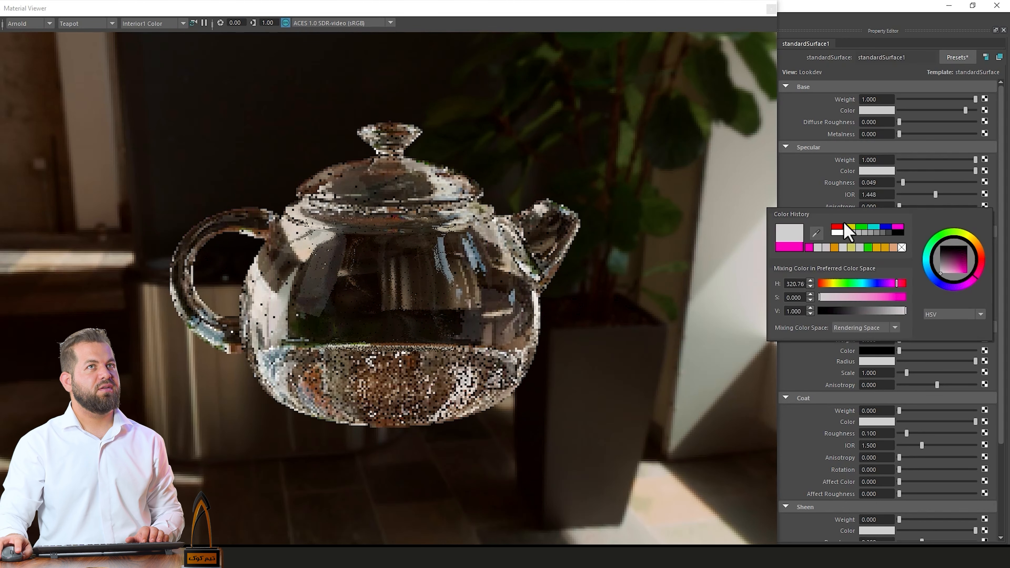
Step: Try a magenta base color with the transmission weight at 0.776, and return the base color's saturation to 0.000
left_click(875, 111)
left_click_drag(858, 156, 911, 156)
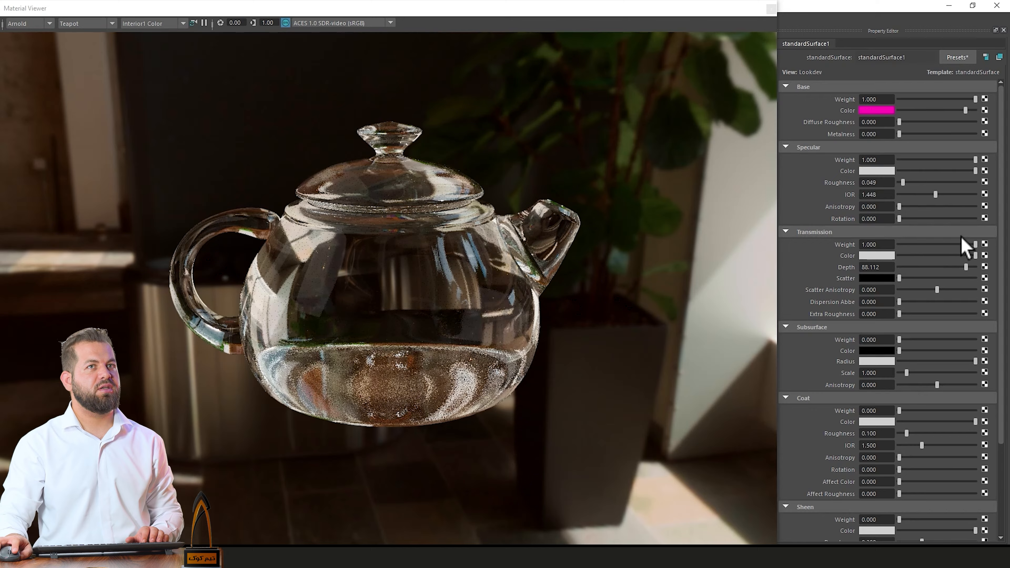
left_click_drag(975, 244, 958, 244)
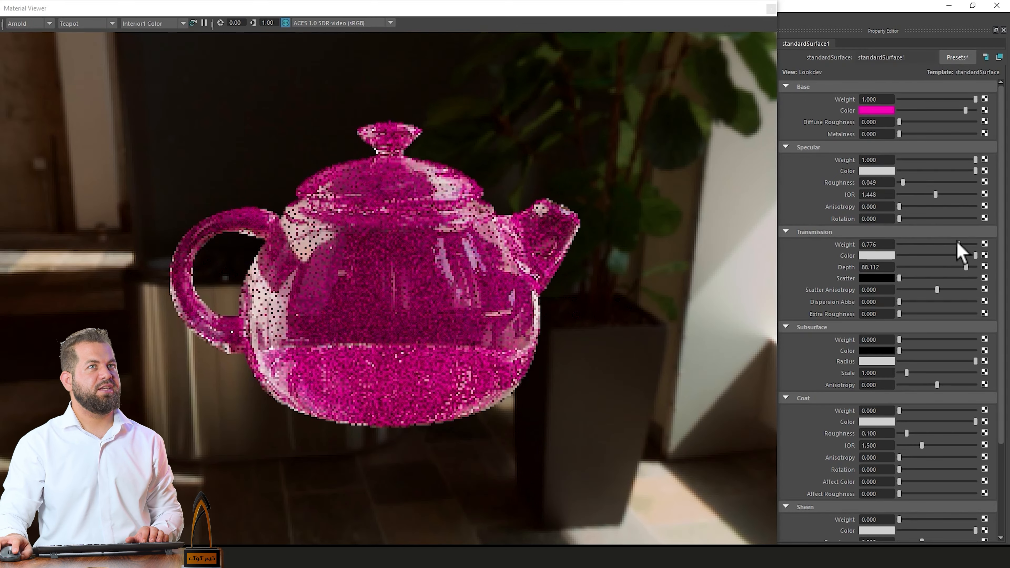
left_click(877, 111)
left_click_drag(841, 155, 818, 155)
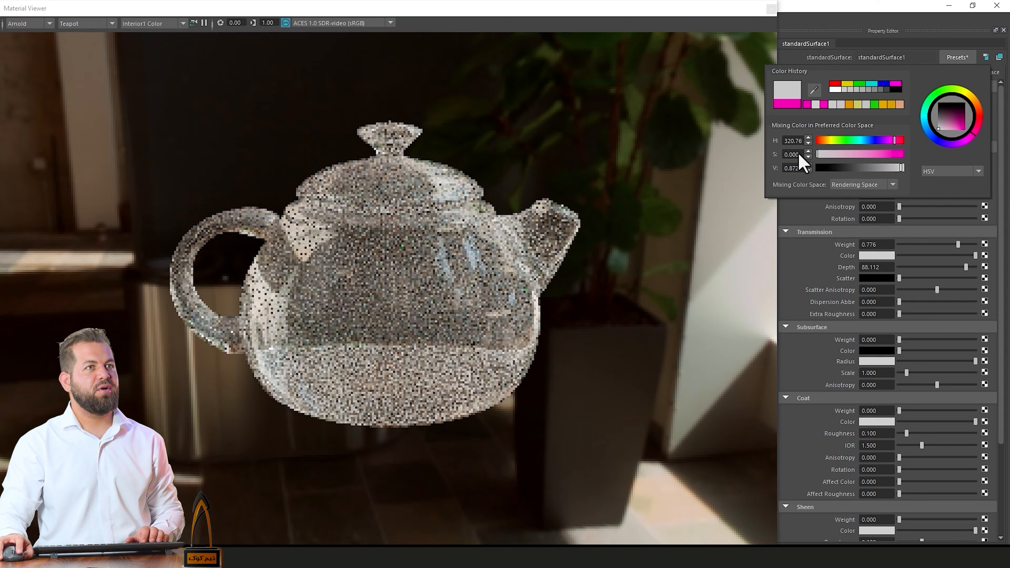
Step: Set the subsurface weight to 1.000 and the subsurface color to bright pink
left_click_drag(900, 340, 983, 343)
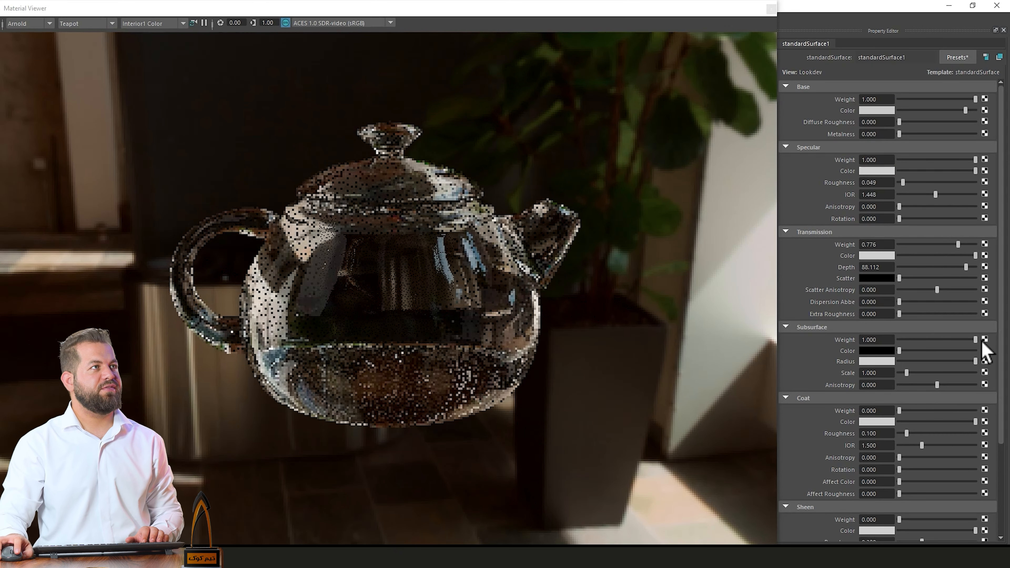
left_click_drag(900, 351, 976, 350)
left_click(875, 352)
left_click(881, 396)
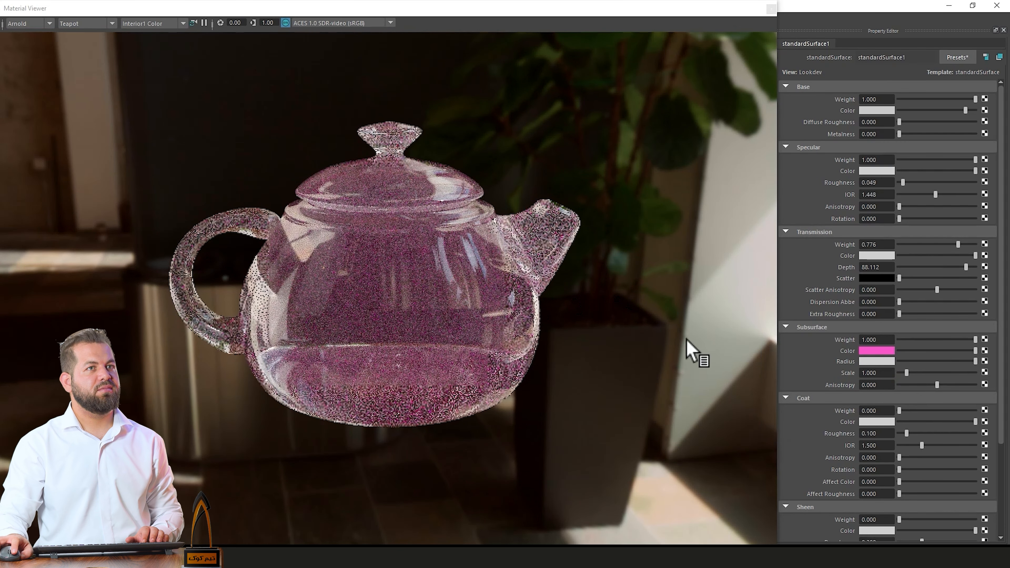
Step: Try red and yellow subsurface colors, settle on orange, and lower the transmission weight to 0.643
left_click(888, 354)
left_click_drag(988, 356, 981, 377)
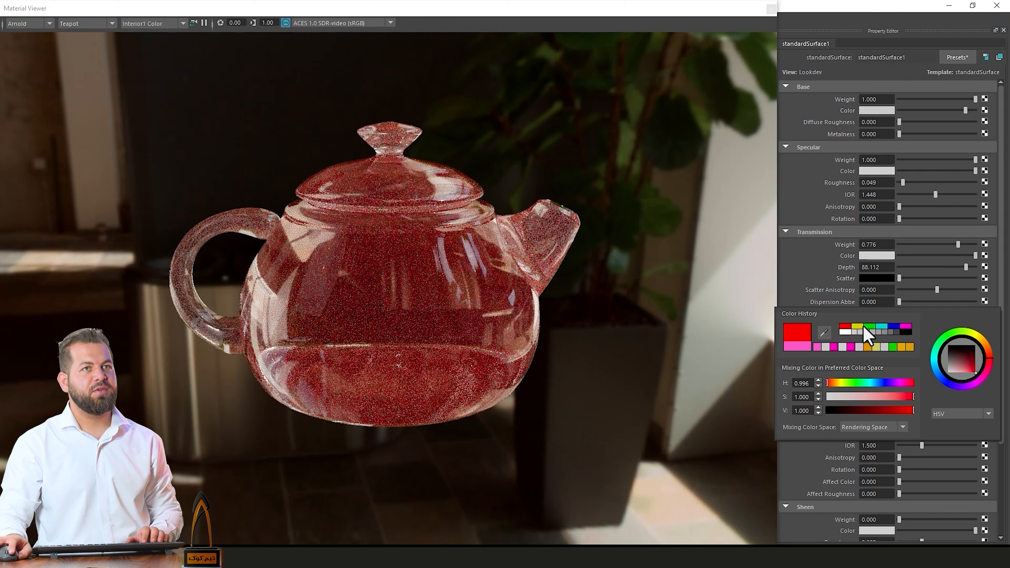
left_click(982, 340)
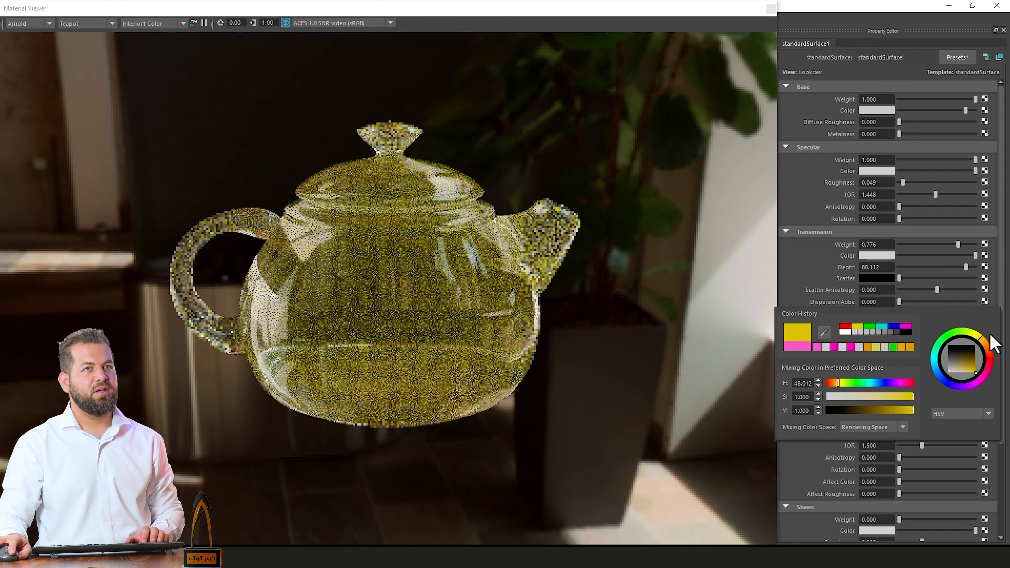
left_click(988, 352)
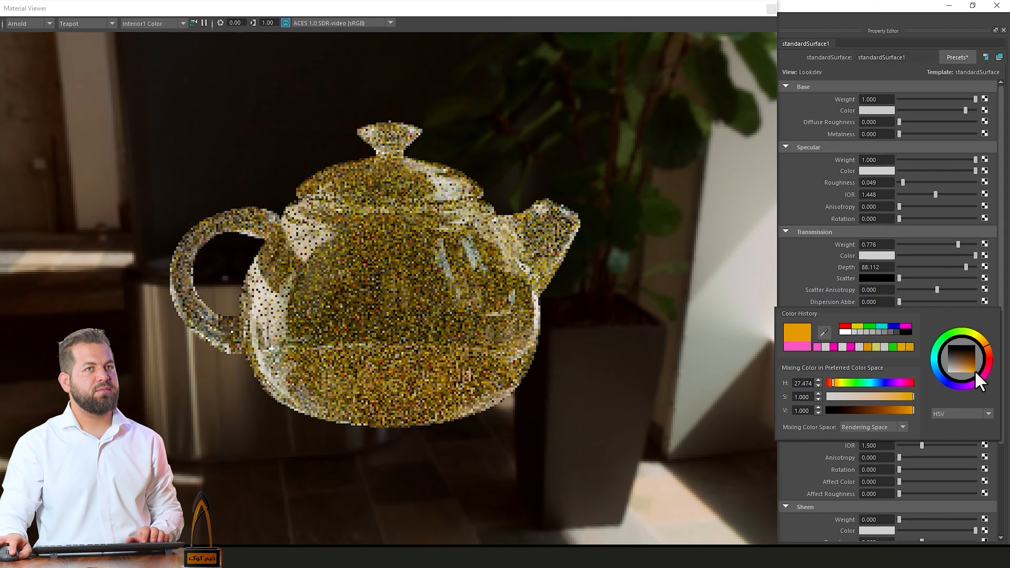
left_click(991, 356)
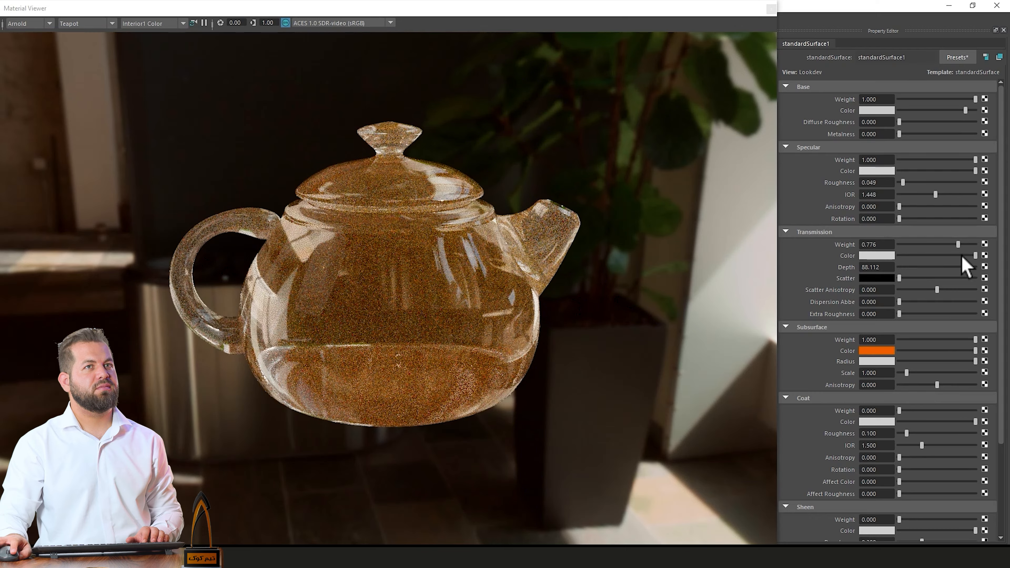
left_click_drag(958, 246, 949, 246)
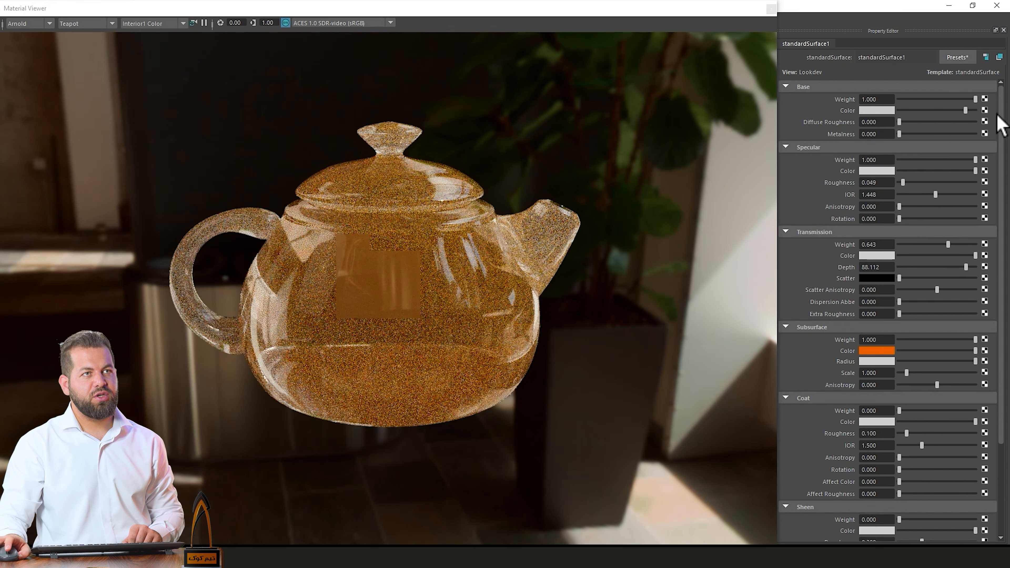
scroll(912, 363, "down", 2)
scroll(913, 363, "down", 1)
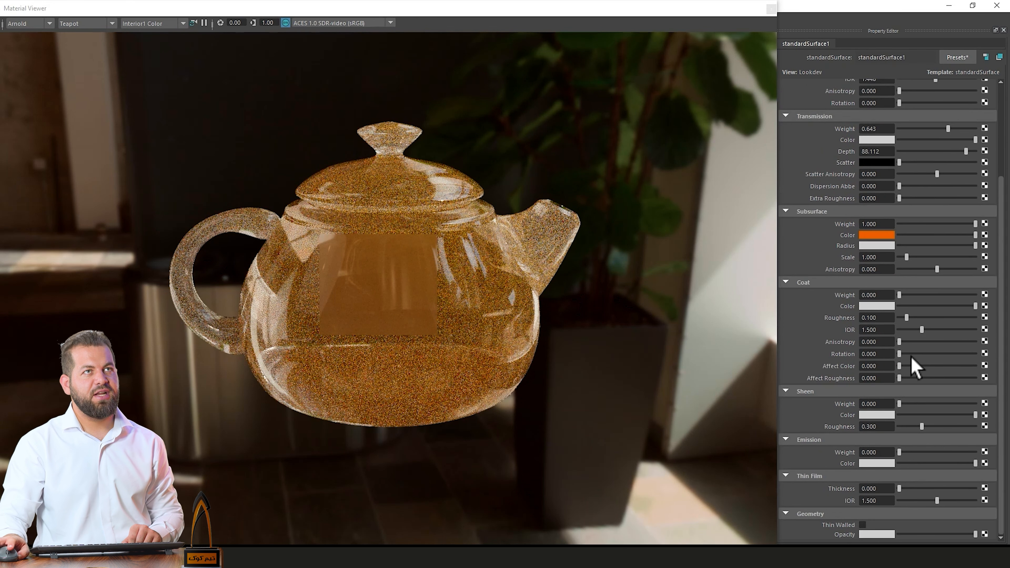
scroll(913, 363, "up", 3)
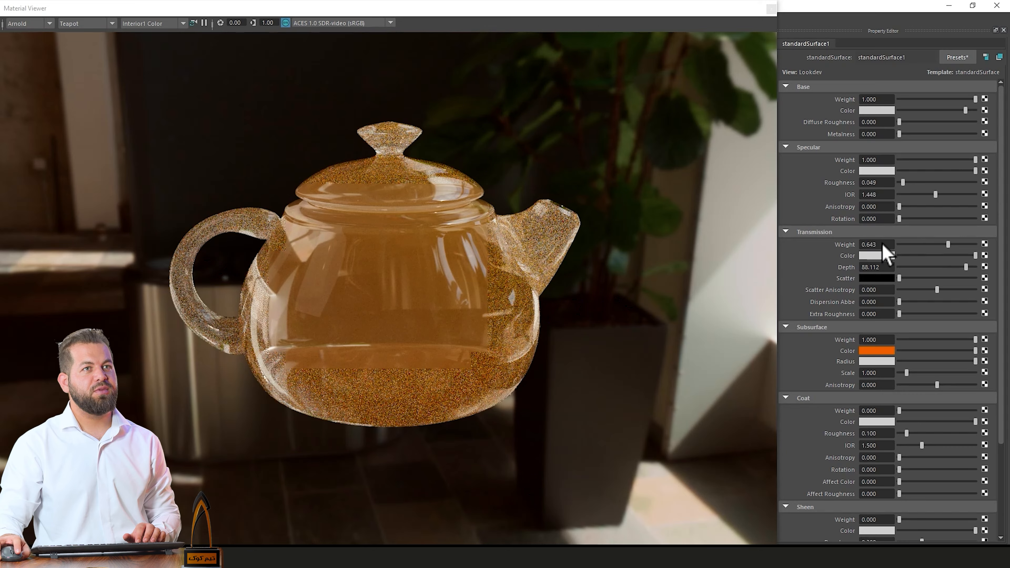
Step: Set the subsurface weight to 0.000 and change the base color to a saturated yellow-orange
left_click_drag(928, 339, 882, 340)
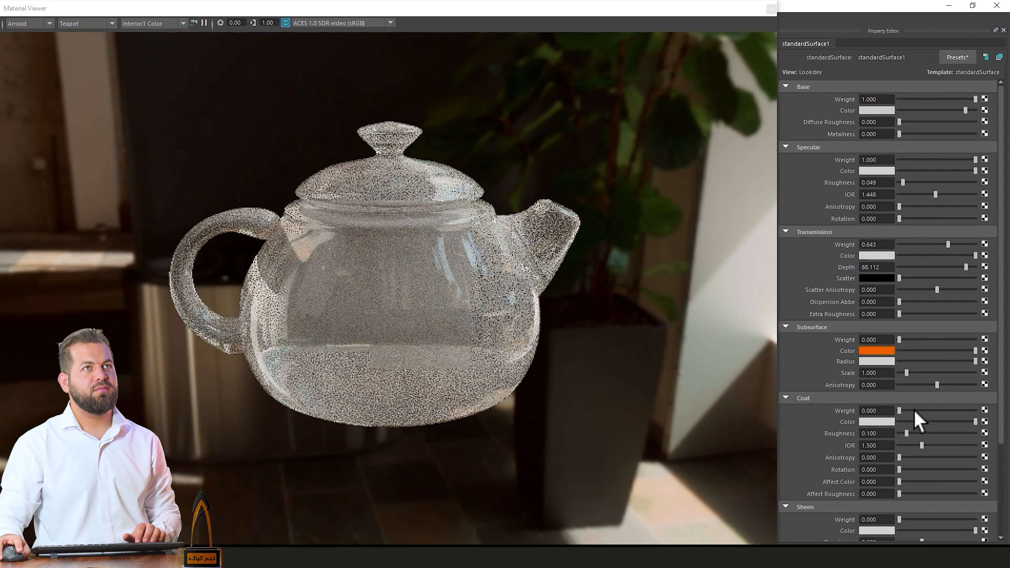
left_click(878, 111)
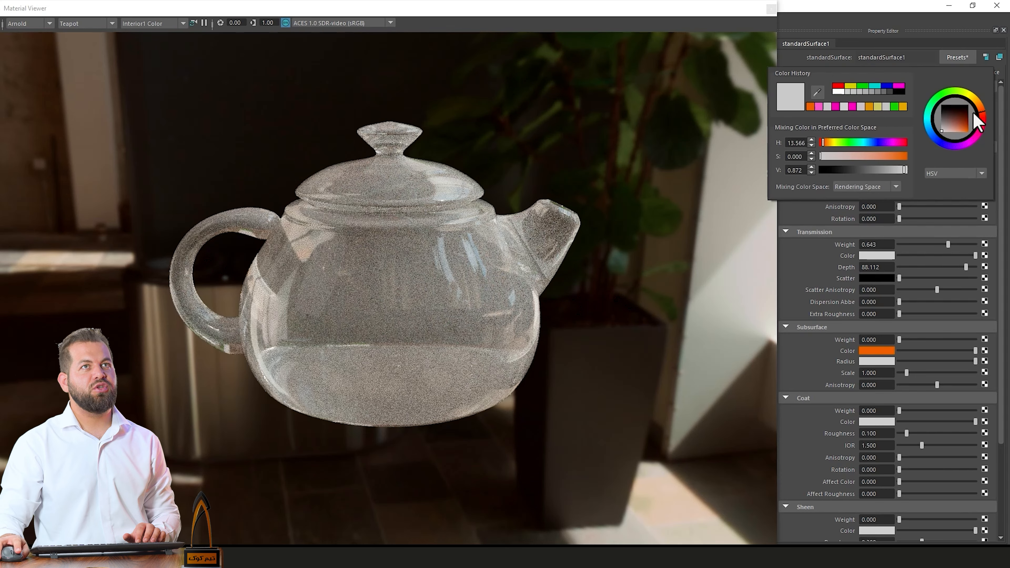
mouse_move(971, 128)
left_mouse_down()
mouse_move(974, 145)
mouse_move(981, 114)
left_mouse_up()
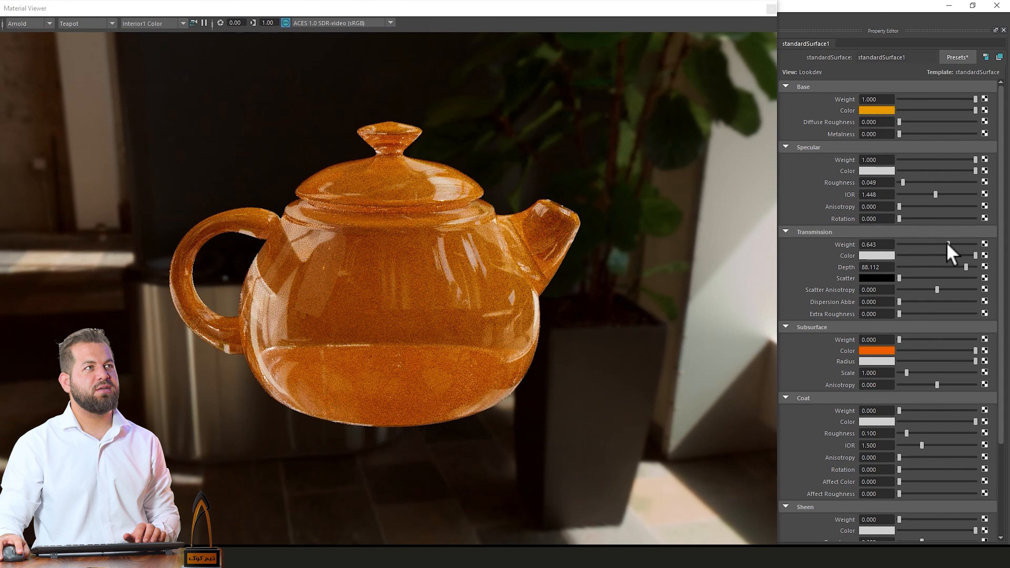
Step: Turn the teapot into gold metal with transmission weight 0.000, metalness 1.000 and specular roughness 0.189
left_click_drag(949, 244, 900, 244)
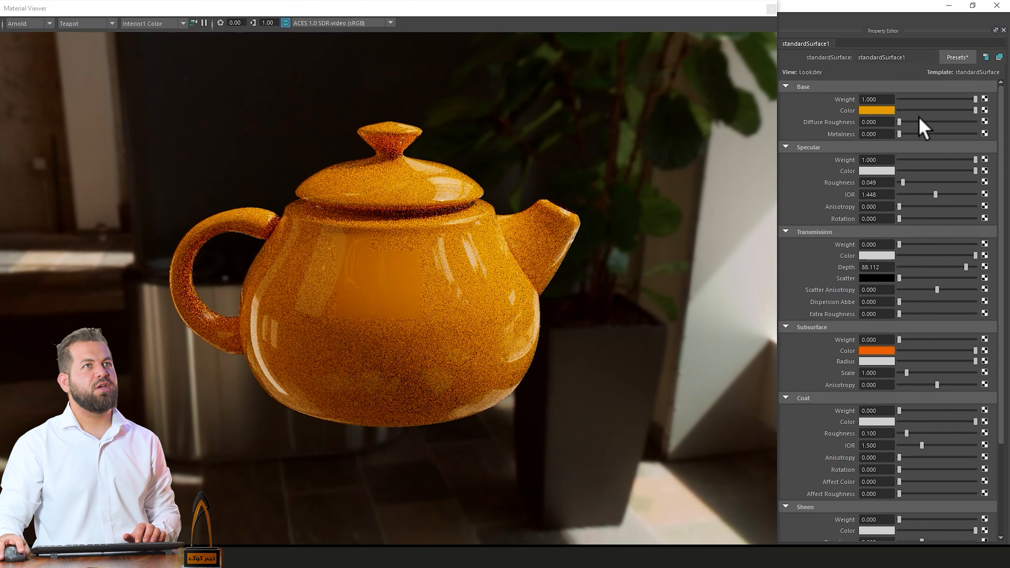
left_click_drag(900, 135, 989, 136)
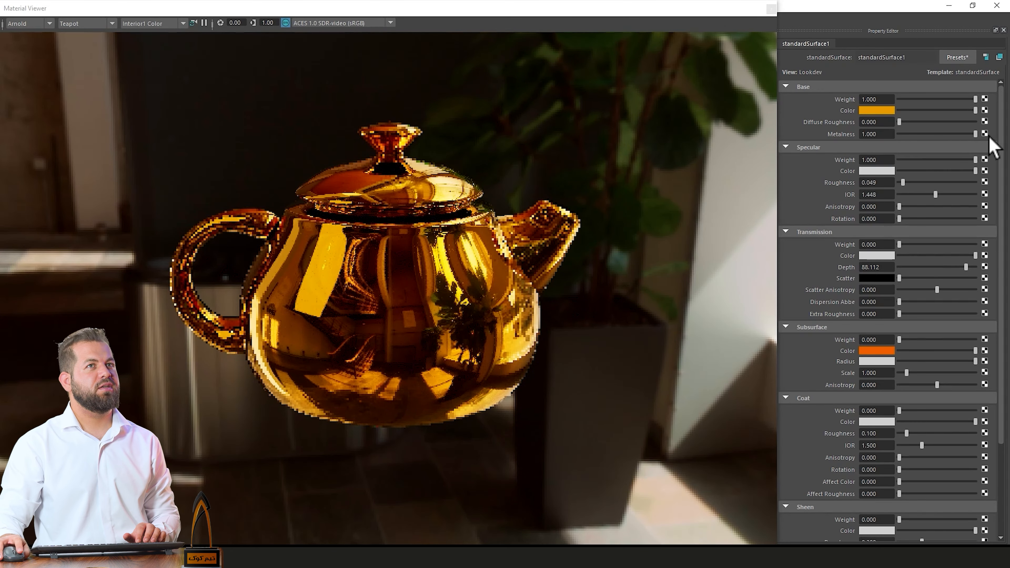
left_click_drag(903, 182, 914, 182)
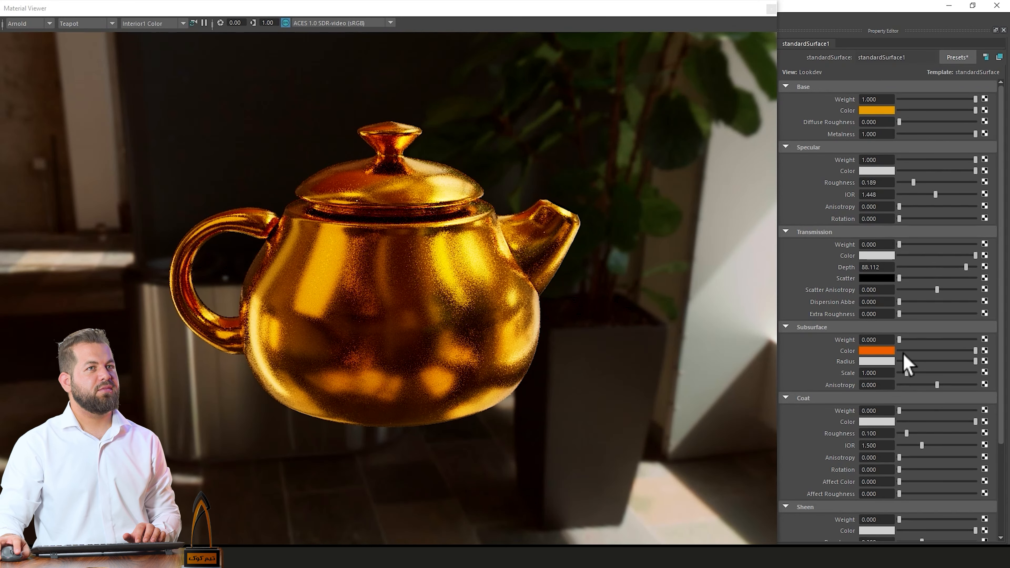
Step: Set the subsurface weight to 0.531 with a red-orange color, and raise the specular roughness to 0.273
left_click_drag(900, 339, 941, 339)
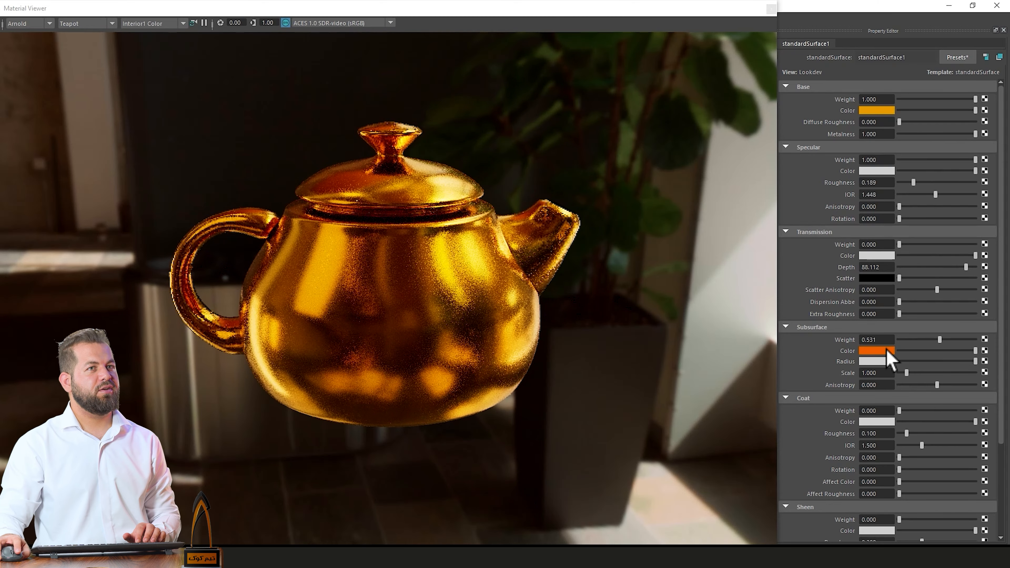
left_click(887, 352)
left_click(991, 357)
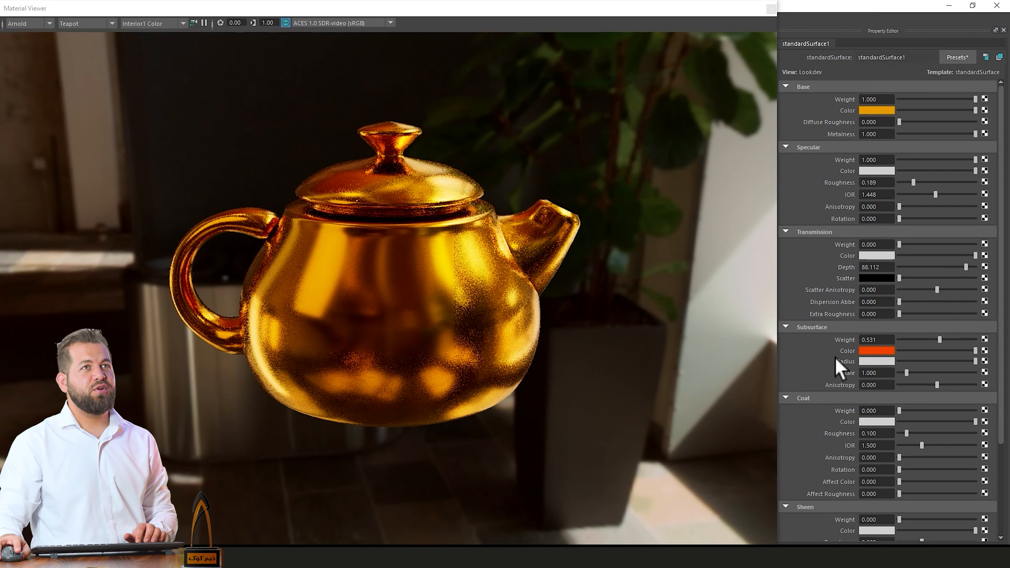
left_click_drag(914, 183, 920, 182)
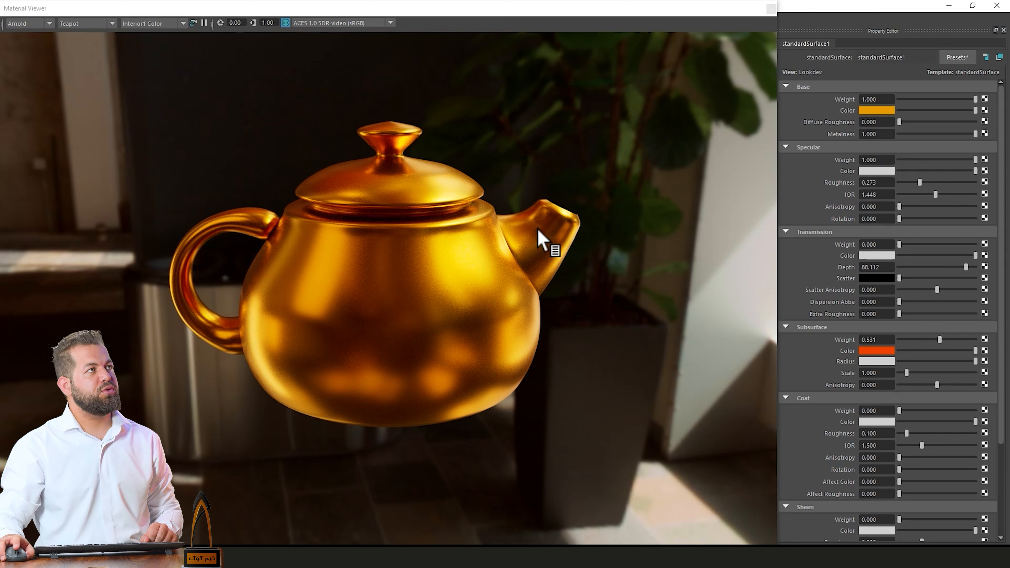
Step: Preview the gold material on the Cloth, Shader Ball and Glass Splash sample geometry
left_click(106, 24)
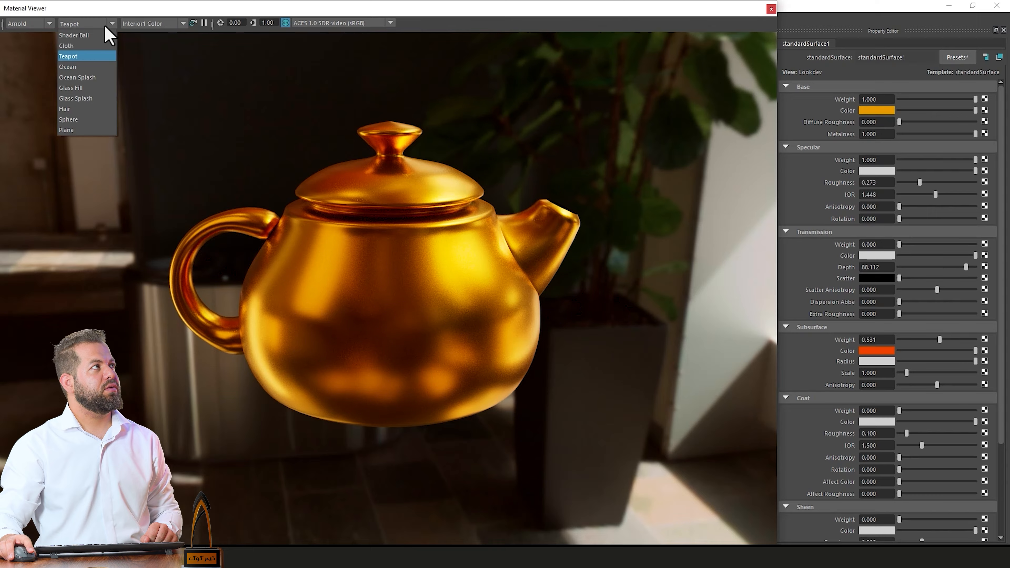
left_click(89, 39)
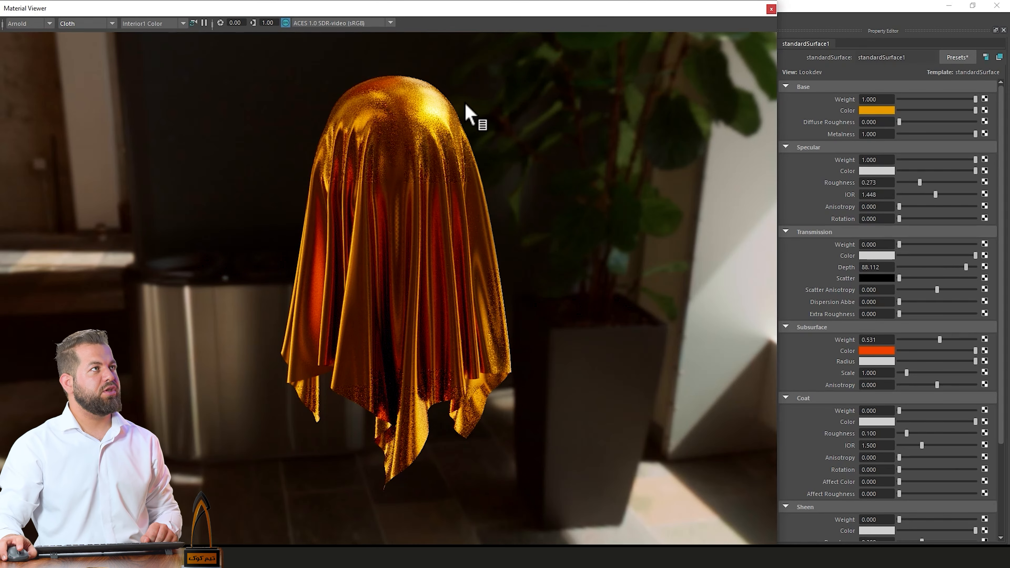
left_click(83, 24)
left_click(85, 34)
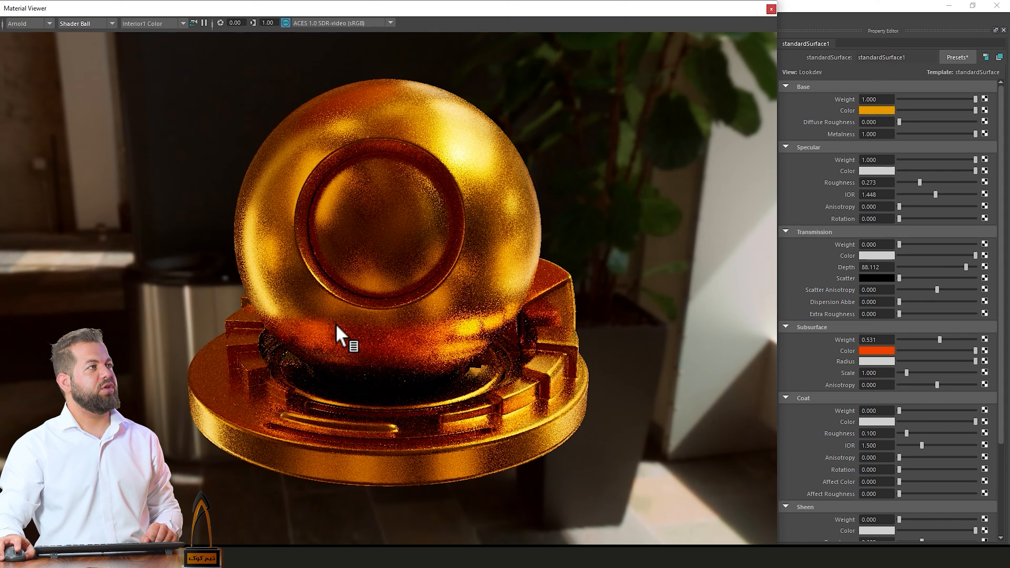
left_click(90, 25)
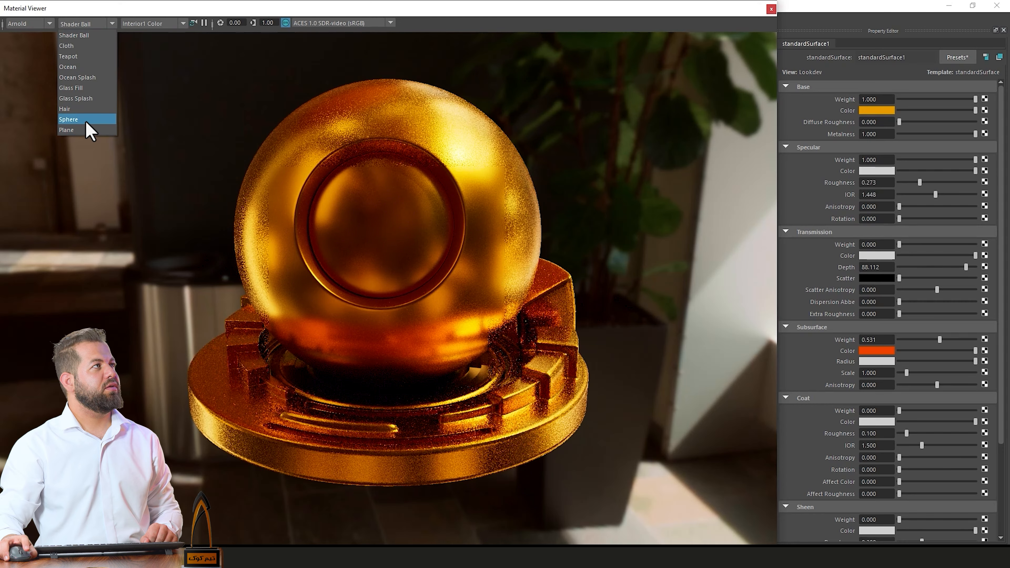
left_click(93, 96)
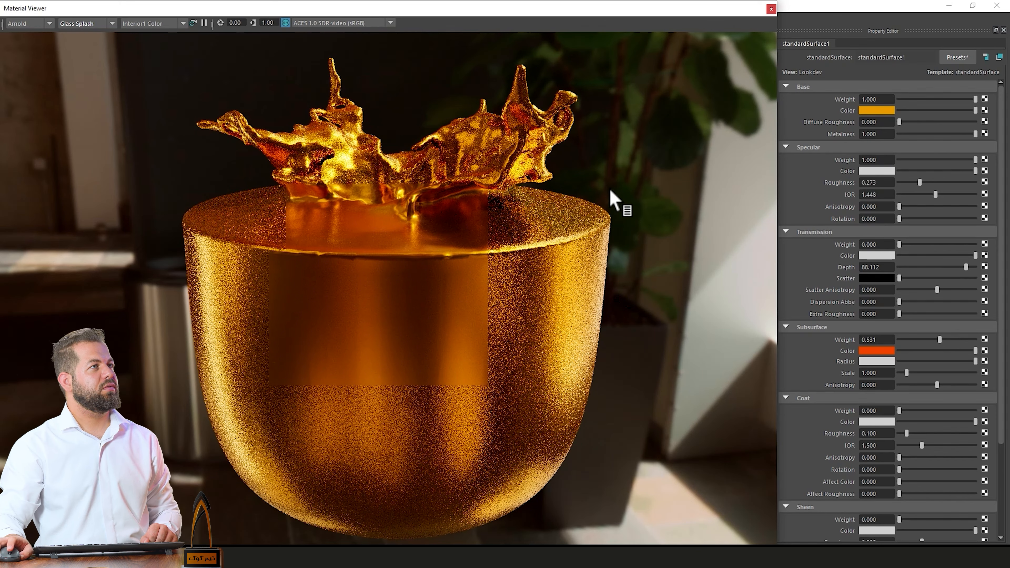
Step: Preview the gold material on the Glass Fill, Ocean Splash and Ocean samples, and return to the Teapot
left_click(90, 24)
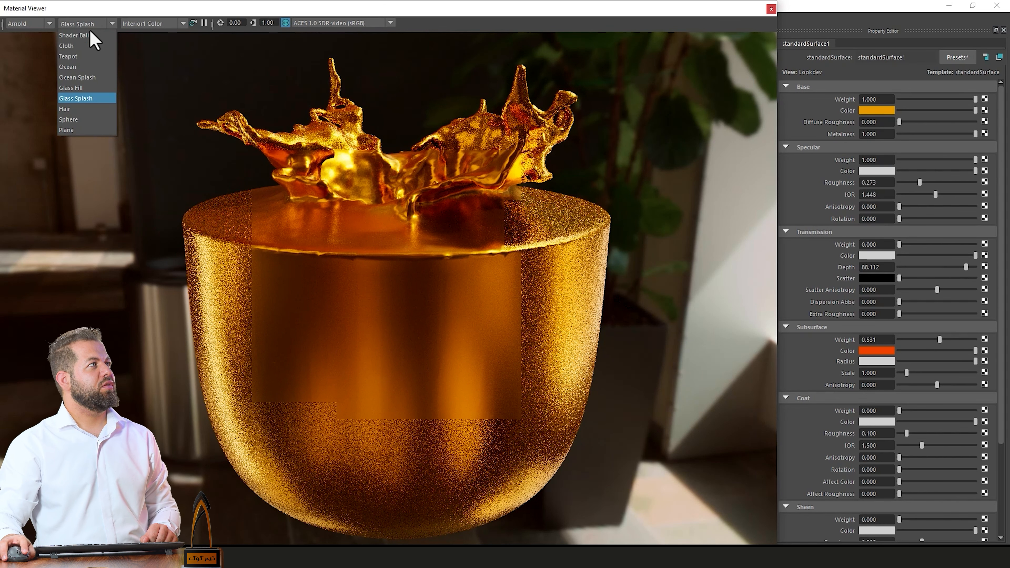
left_click(84, 82)
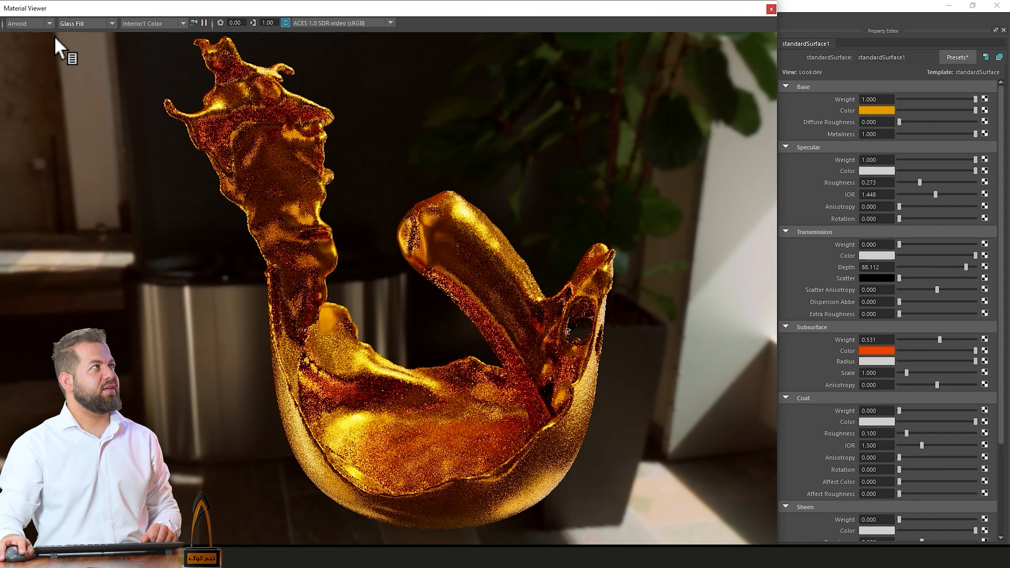
left_click(86, 25)
left_click(85, 77)
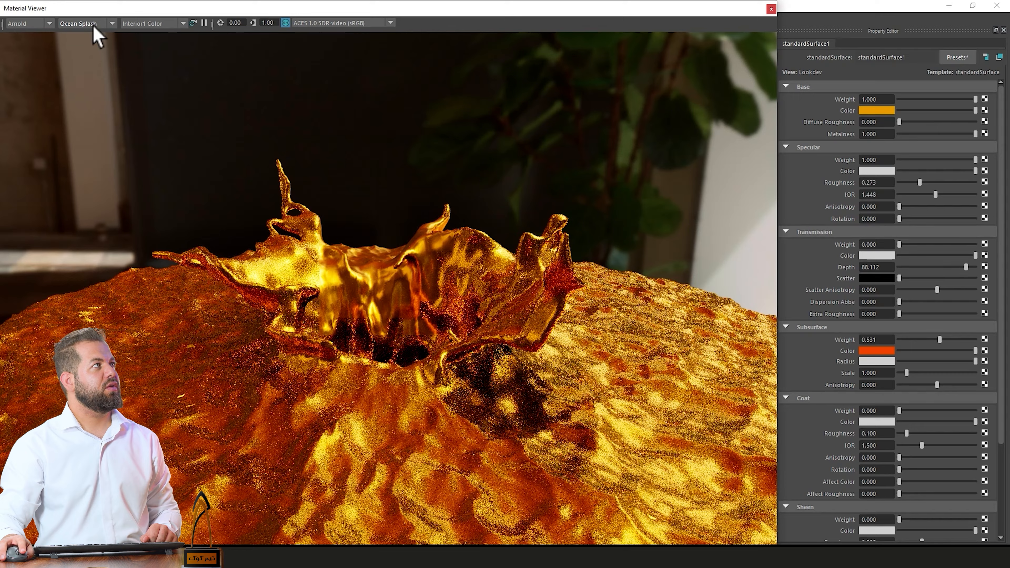
left_click(91, 25)
left_click(81, 67)
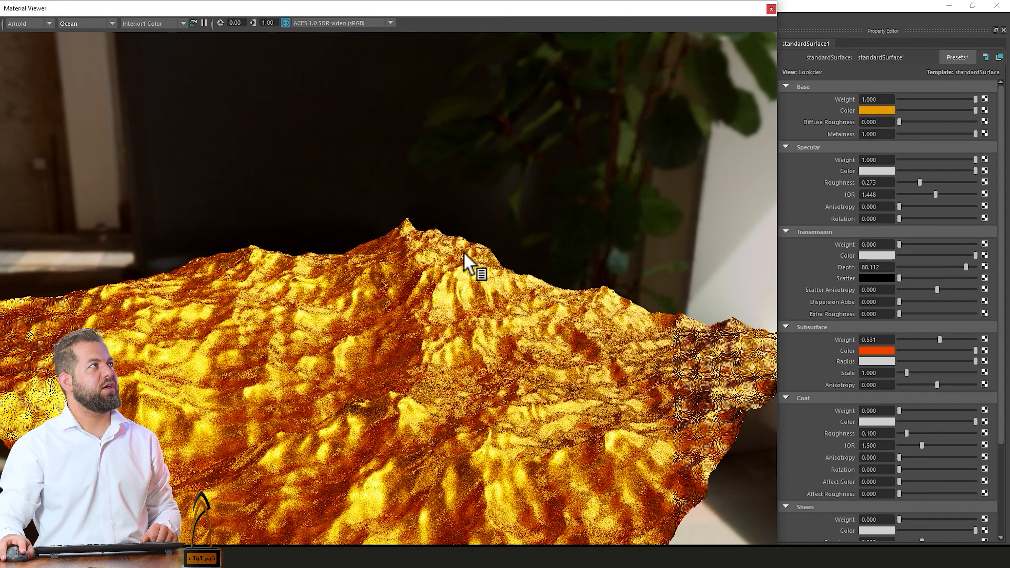
left_click(78, 25)
left_click(77, 55)
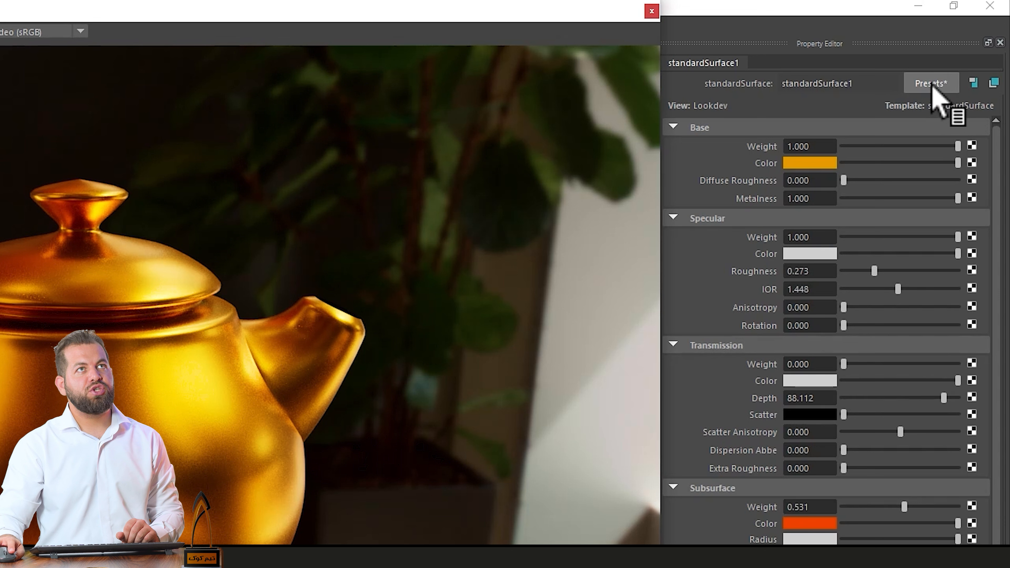
Step: Replace the teapot's material settings with the Honey preset
left_click(933, 85)
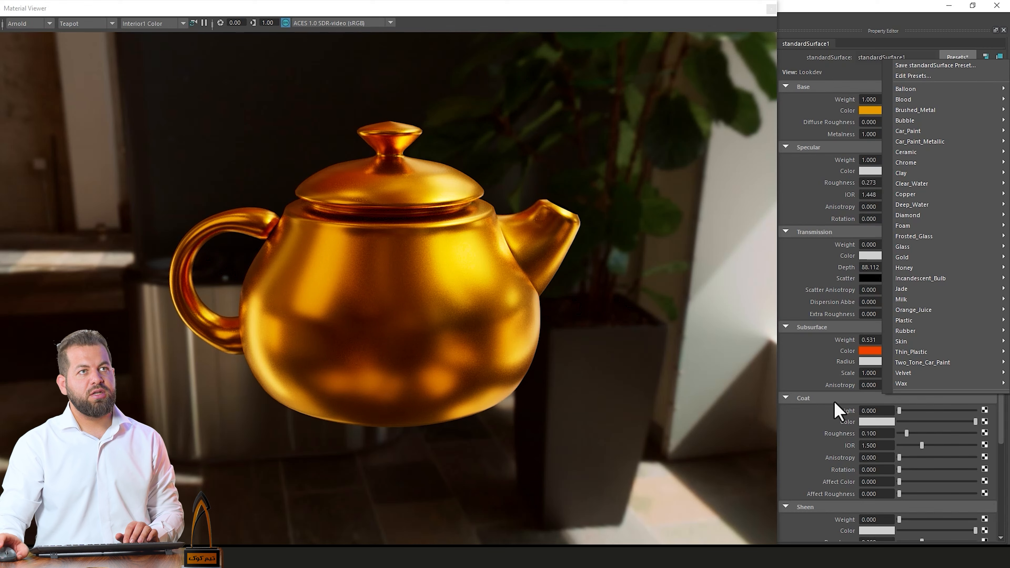
mouse_move(940, 341)
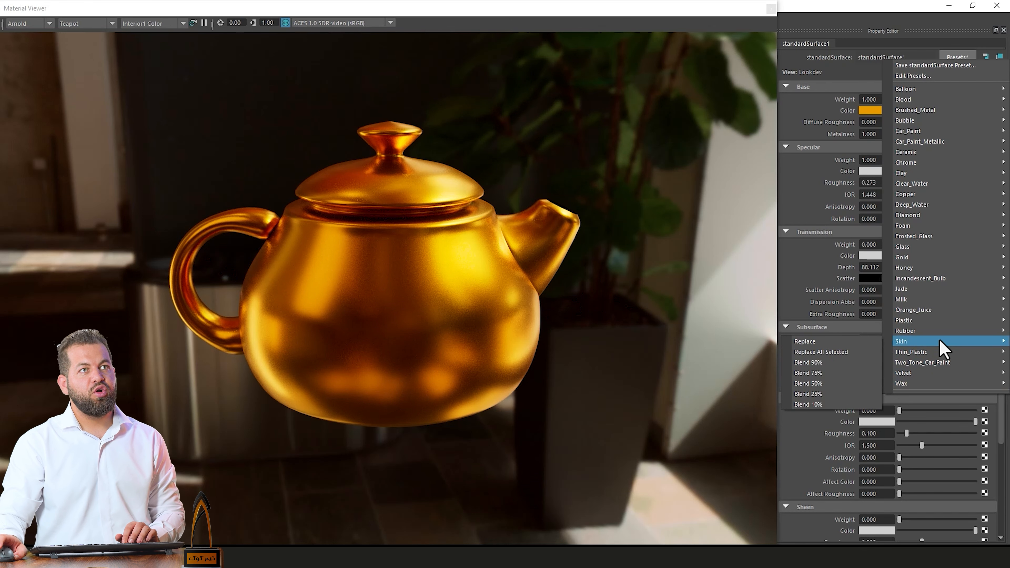
mouse_move(906, 272)
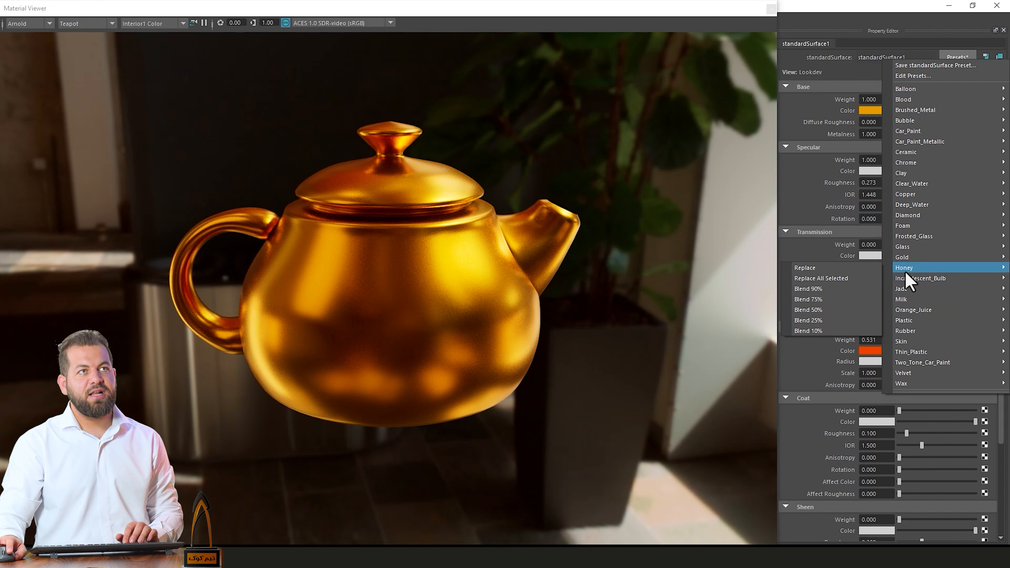
left_click(850, 269)
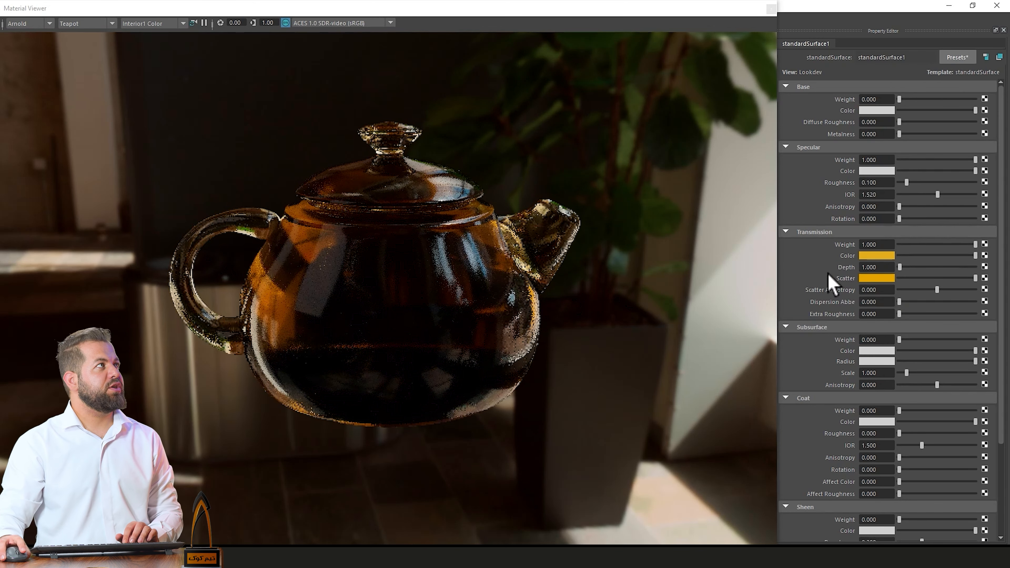
Step: Switch the preview renderer to Hardware and back to Arnold, and preview the honey material on the Glass Splash sample
left_click(42, 24)
left_click(41, 35)
left_click(39, 24)
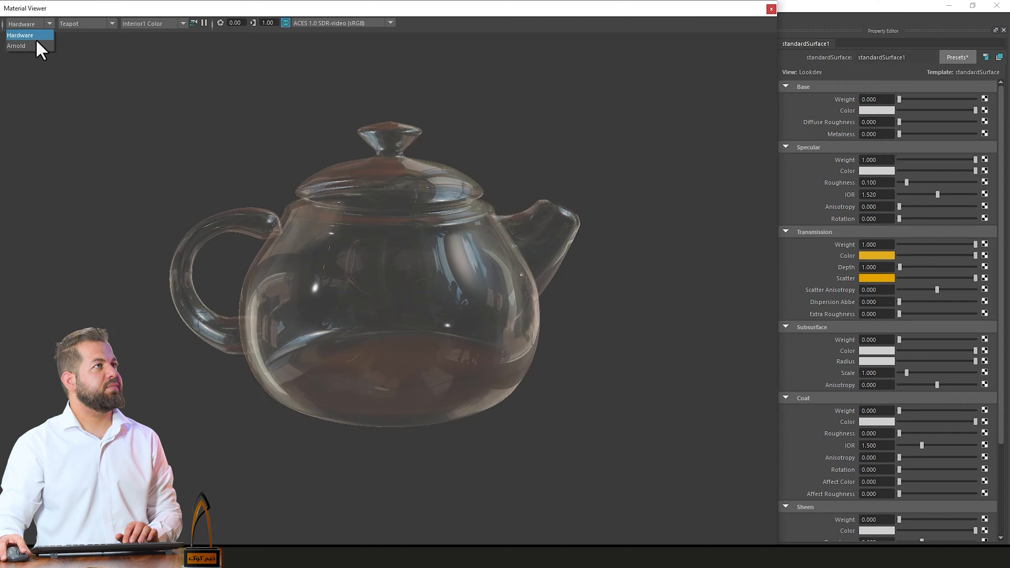
left_click(35, 46)
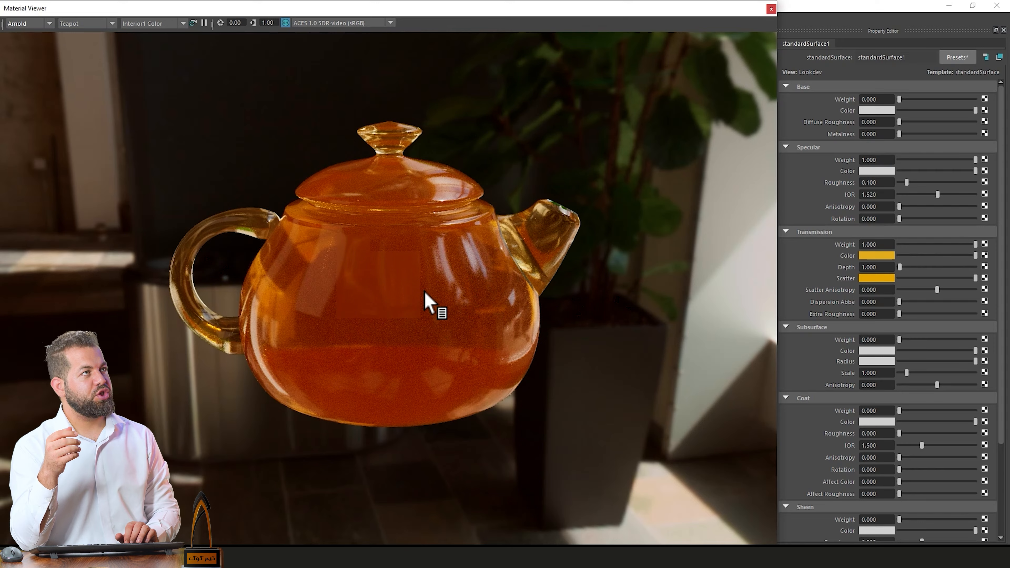
left_click(95, 23)
left_click(83, 100)
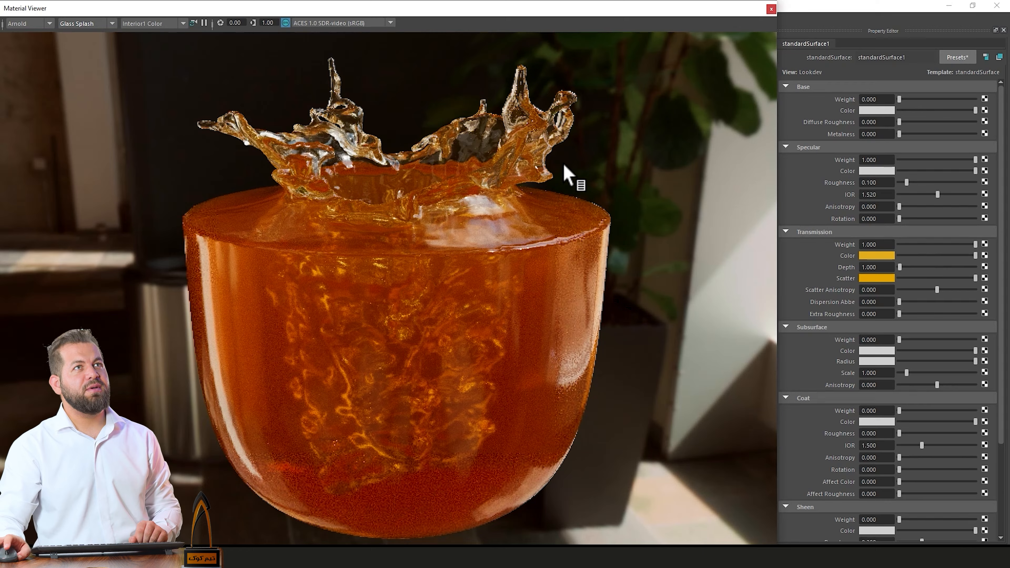
Step: Replace the standardSurface1 material settings with the Blood preset
left_click(957, 57)
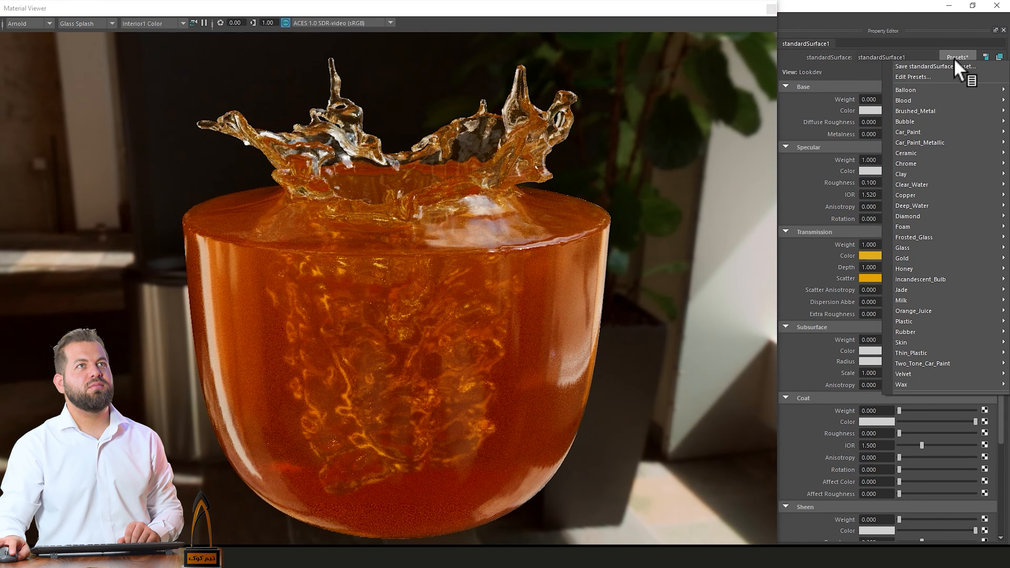
mouse_move(915, 101)
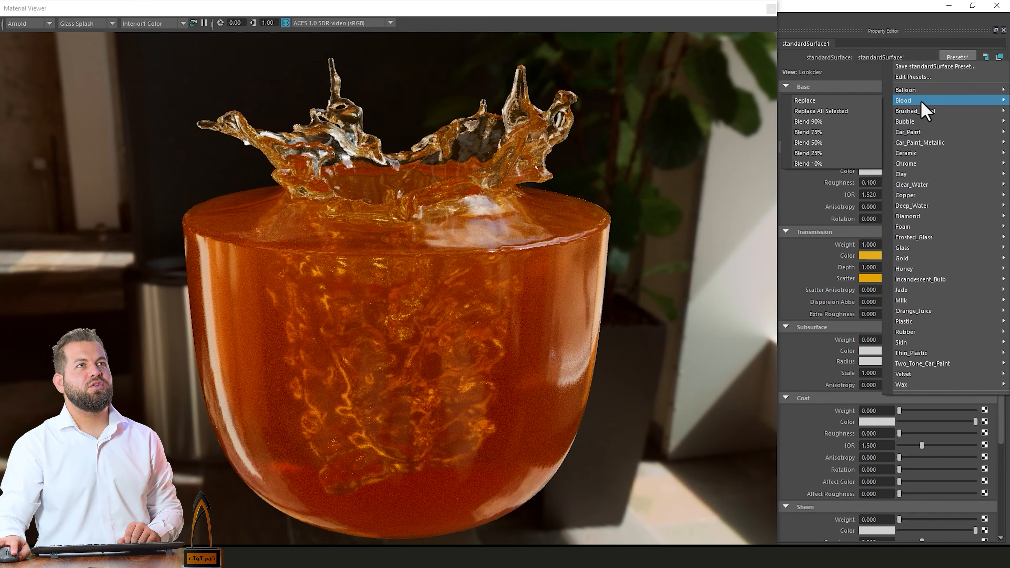
left_click(836, 103)
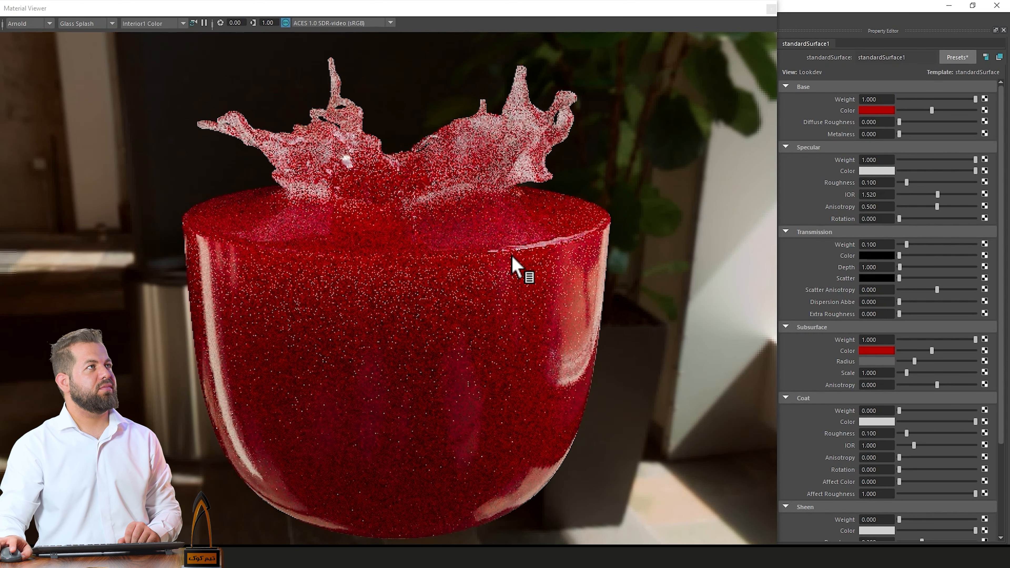
Step: Preview the blood material on the Glass Fill sample, switching the renderer to Hardware and back to Arnold
left_click(91, 25)
left_click(90, 25)
left_click(91, 25)
left_click(91, 87)
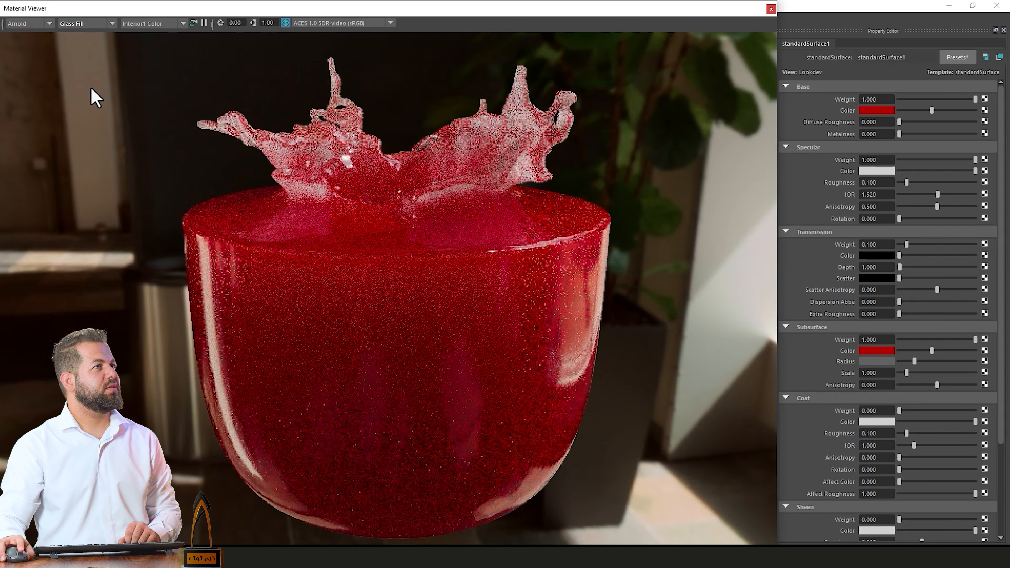
left_click(28, 23)
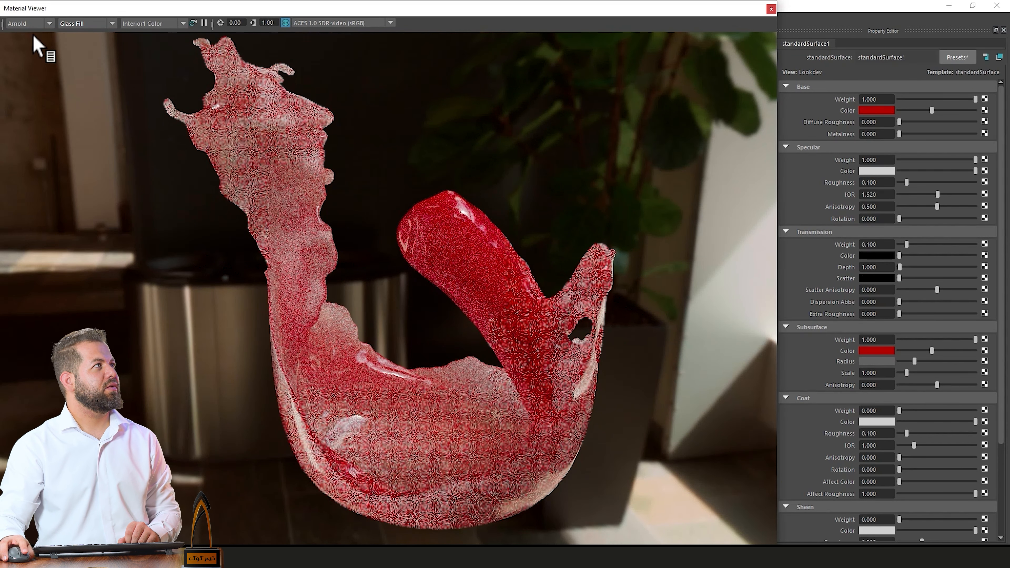
left_click(32, 35)
left_click(32, 24)
left_click(29, 46)
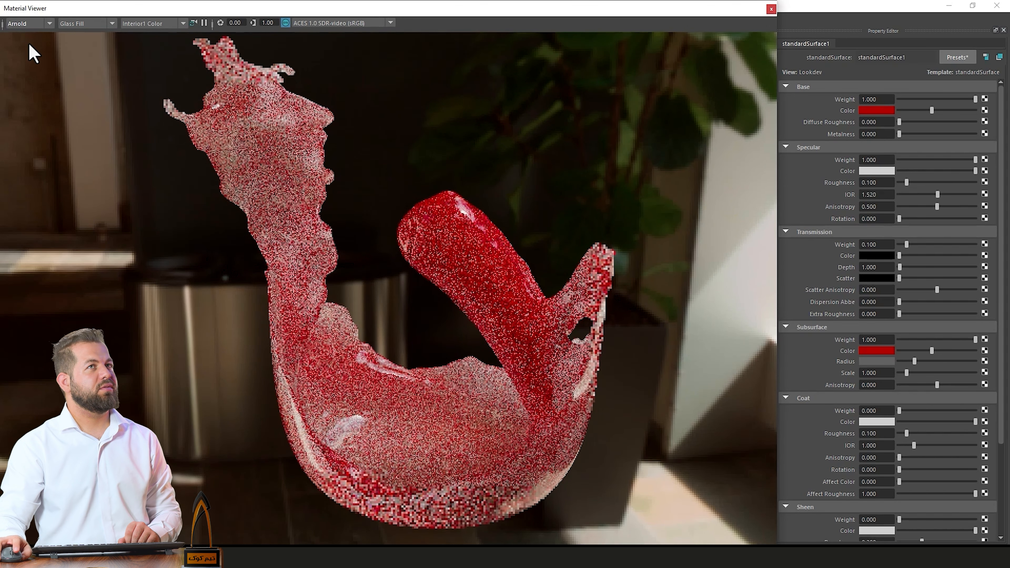
Step: Replace the standardSurface1 material settings with the Car_Paint_Metallic preset
left_click(958, 57)
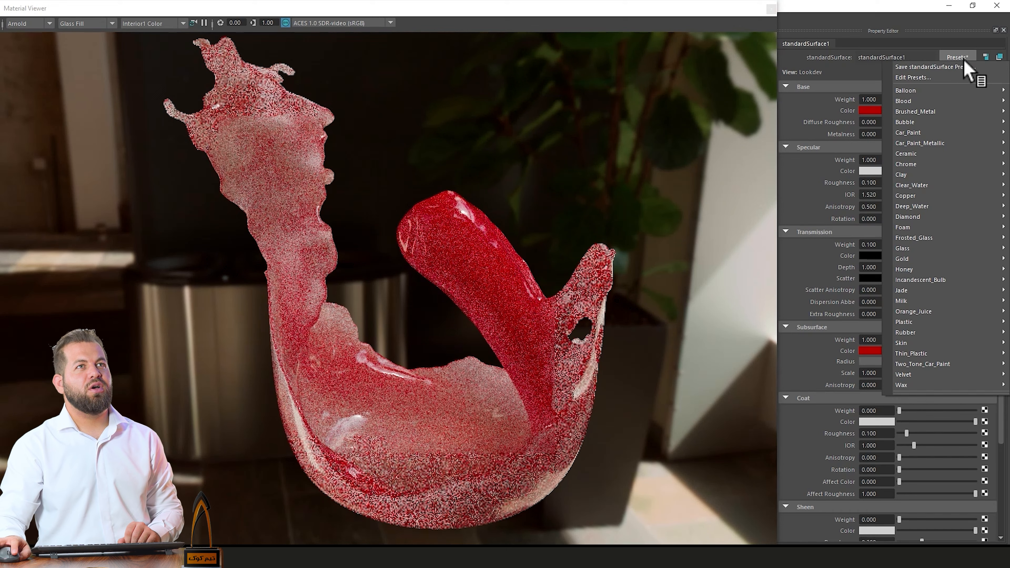
mouse_move(912, 176)
mouse_move(925, 142)
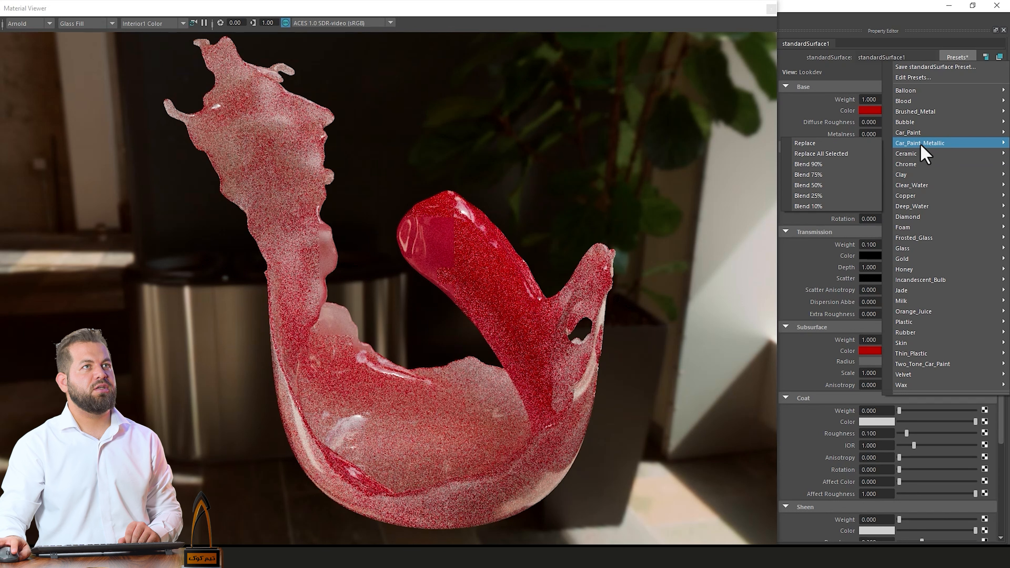
left_click(847, 144)
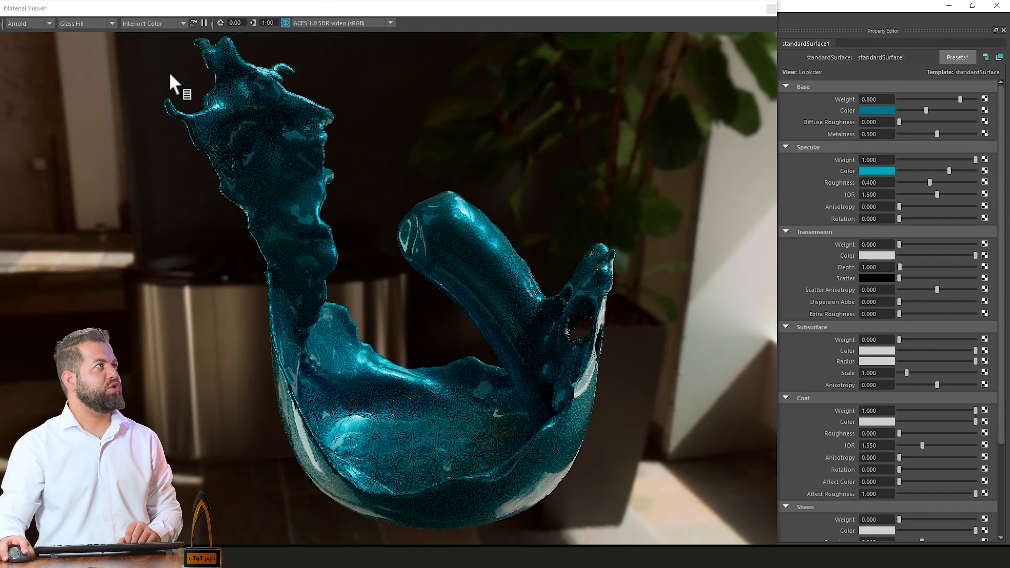
Step: Preview the metallic car paint on the Shader Ball sample, and return to the Teapot
left_click(79, 25)
left_click(91, 40)
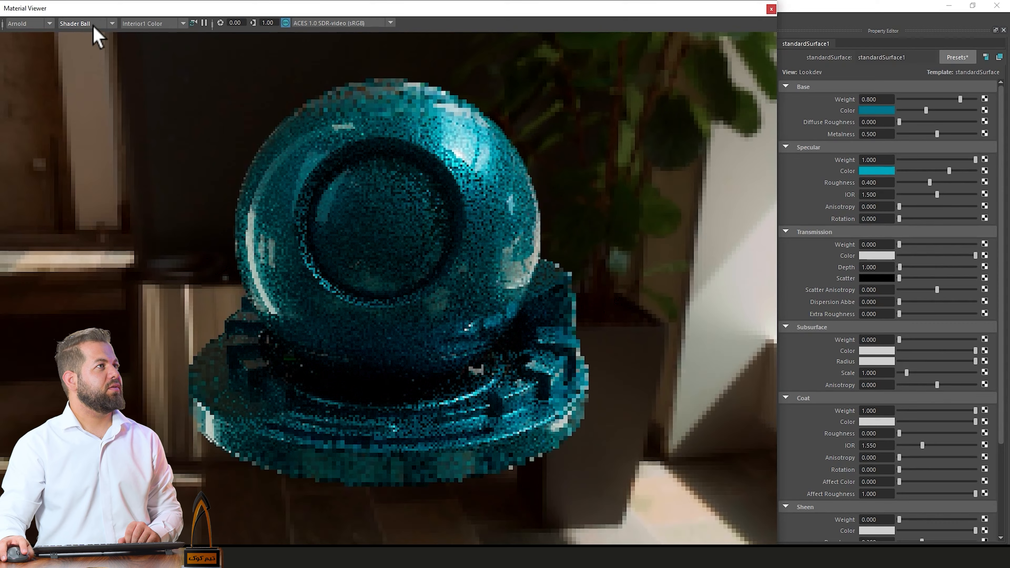
left_click(95, 26)
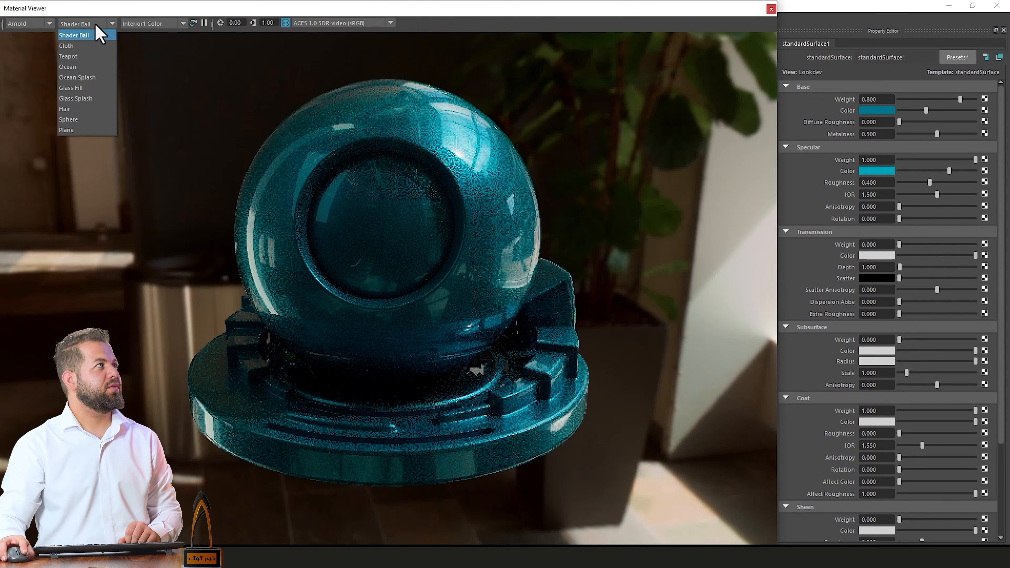
left_click(92, 57)
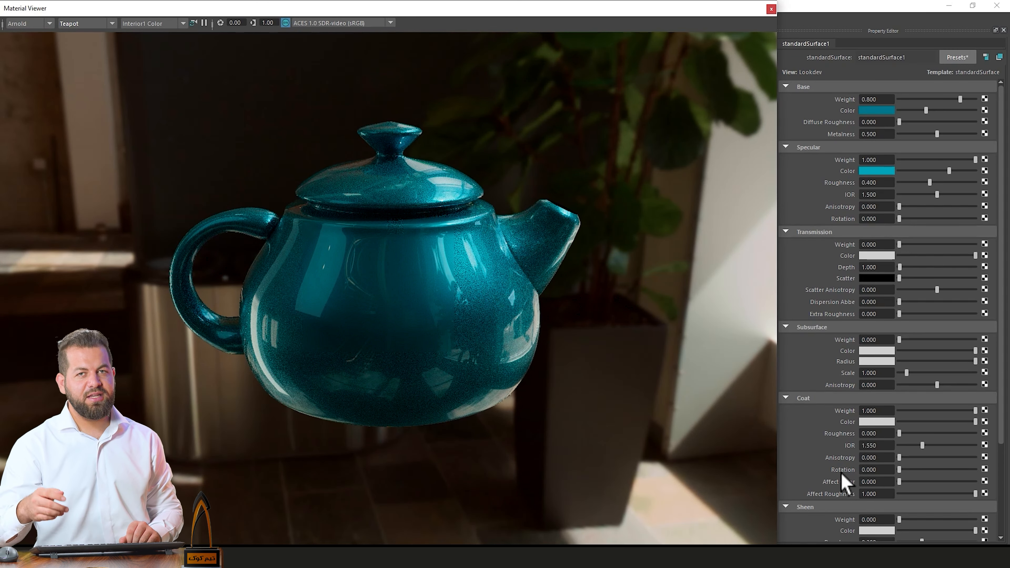
Step: Replace the teapot's material settings with the Gold preset
left_click(957, 58)
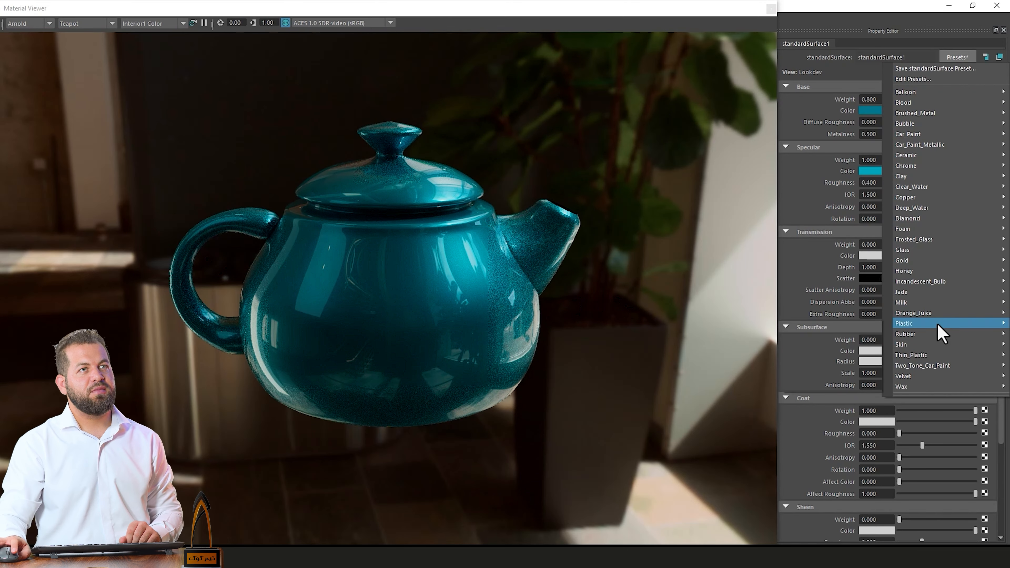
mouse_move(911, 263)
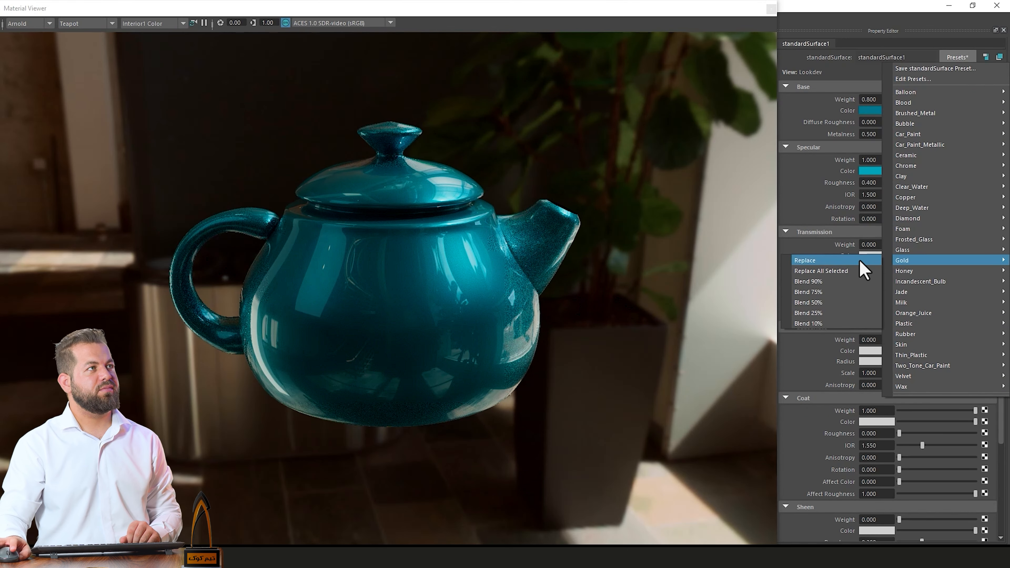
left_click(808, 260)
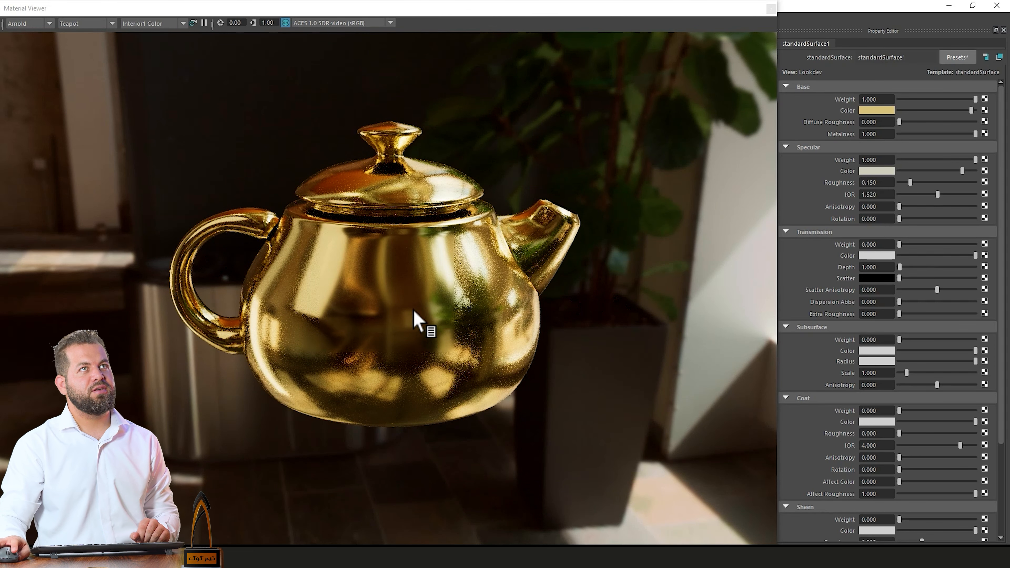
Step: Replace the teapot's material settings with the Velvet preset
left_click(957, 57)
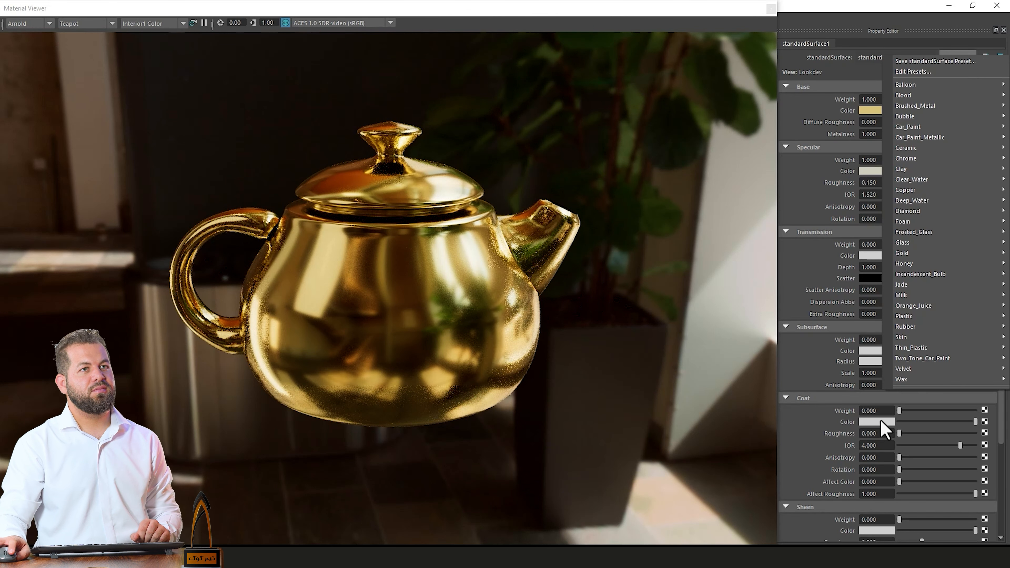
mouse_move(915, 370)
left_click(842, 372)
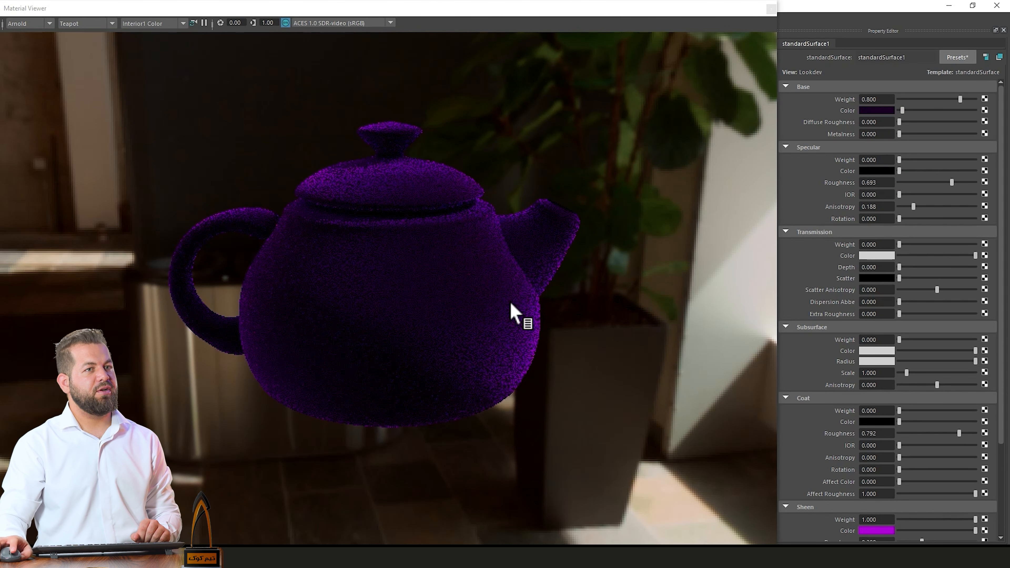
Step: Change the velvet material's base color to a muted golden yellow and its sheen color to bright green
left_click(882, 111)
left_click_drag(906, 139, 912, 140)
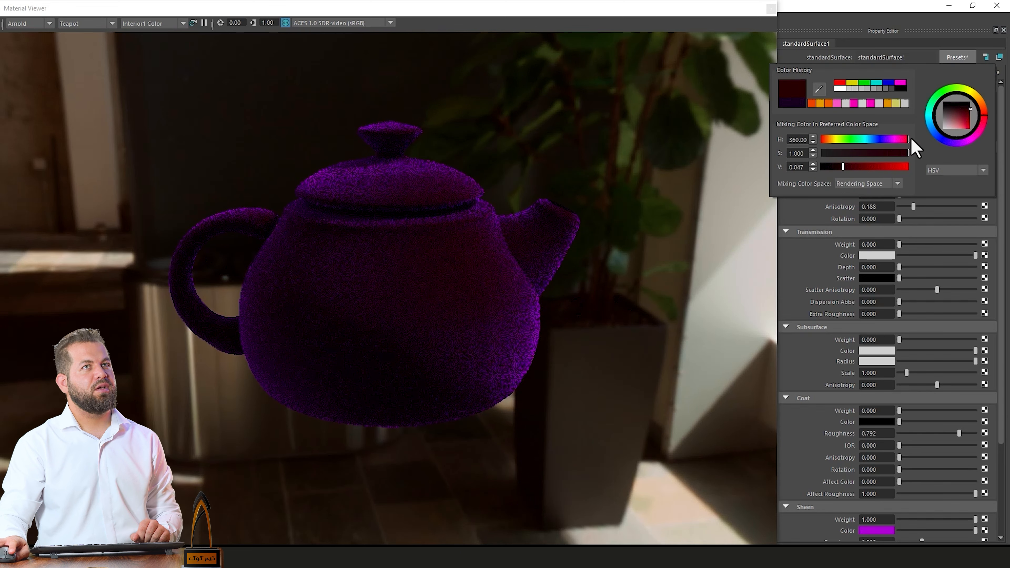
left_click_drag(982, 100, 961, 125)
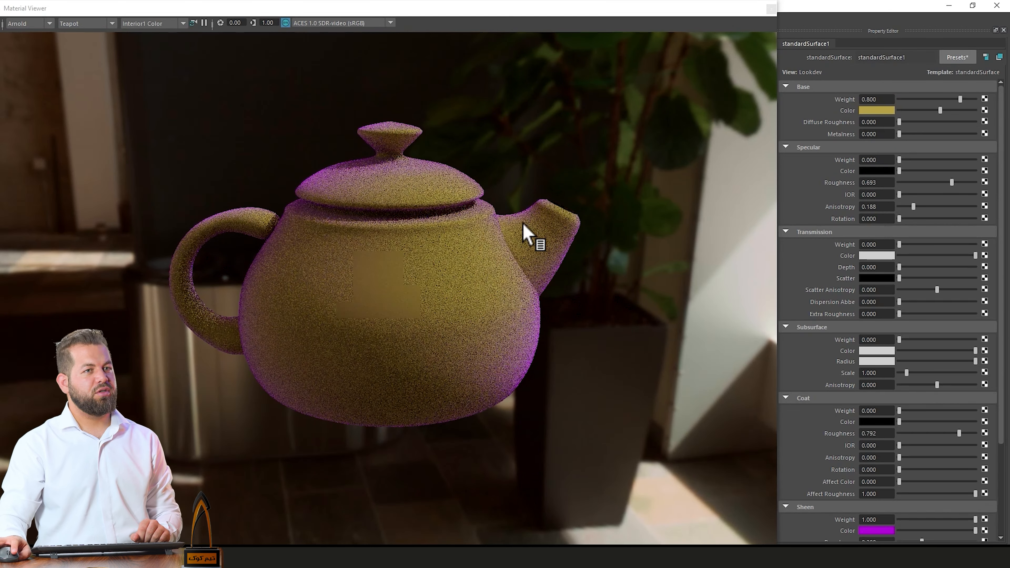
left_click(879, 530)
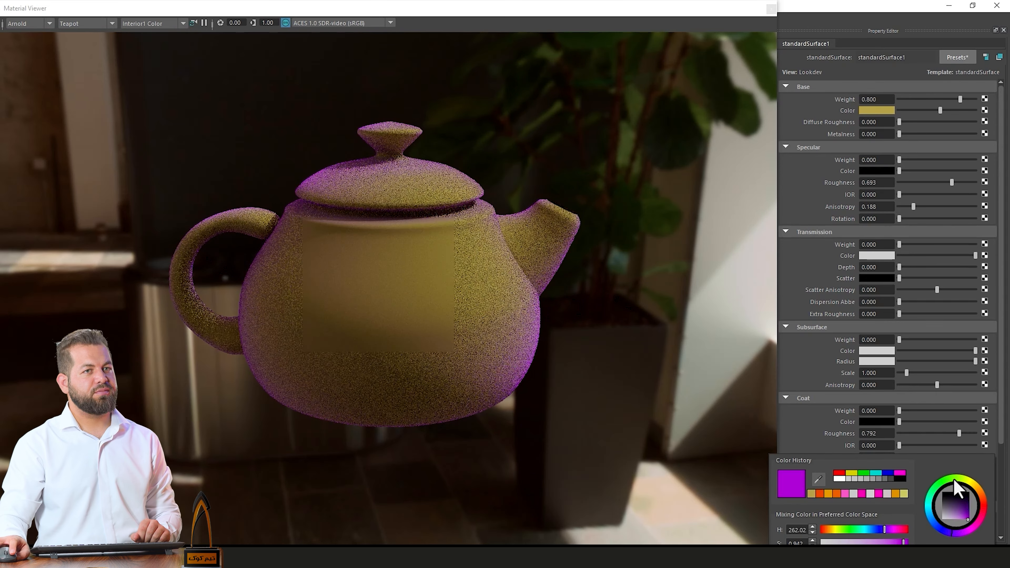
left_click_drag(957, 484, 963, 519)
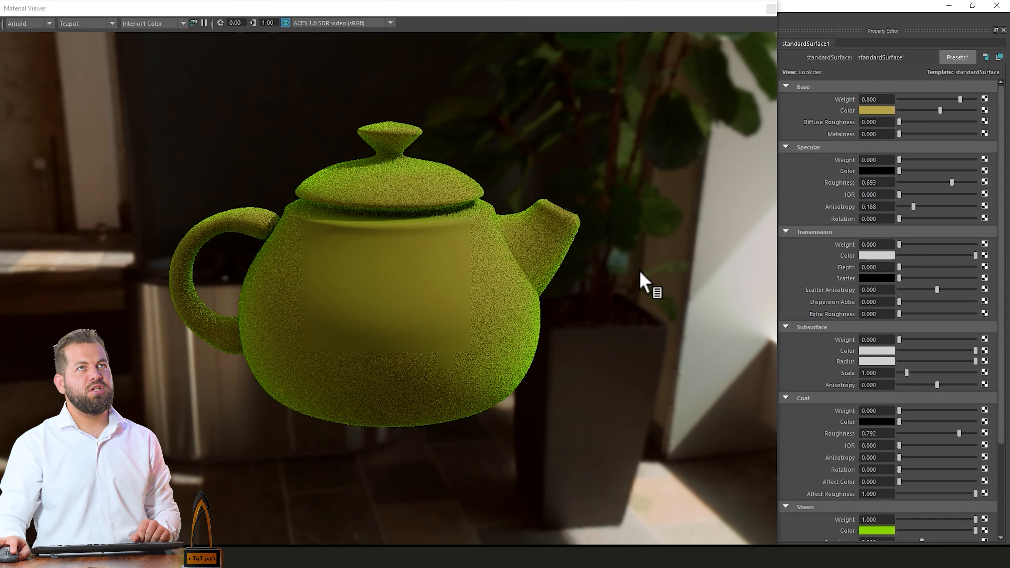
Step: Replace the teapot's material settings with the Skin preset, and switch the renderer to Hardware and back to Arnold
left_click(957, 58)
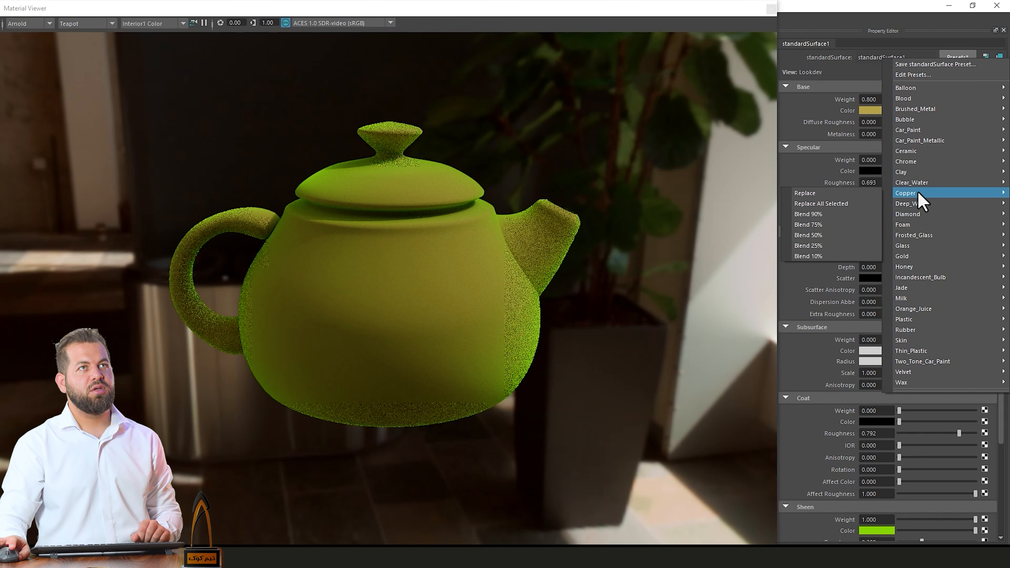
mouse_move(919, 144)
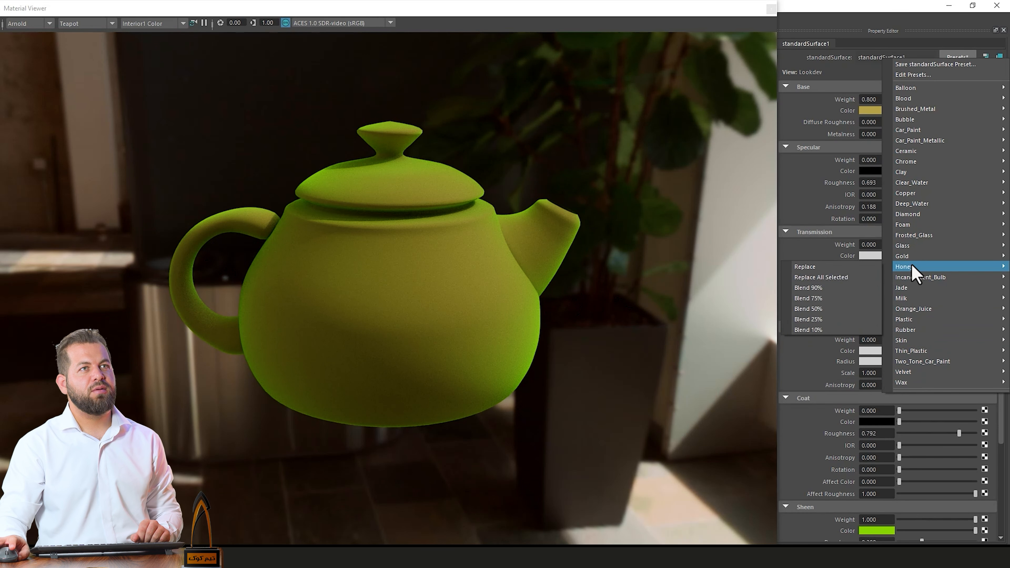
mouse_move(910, 249)
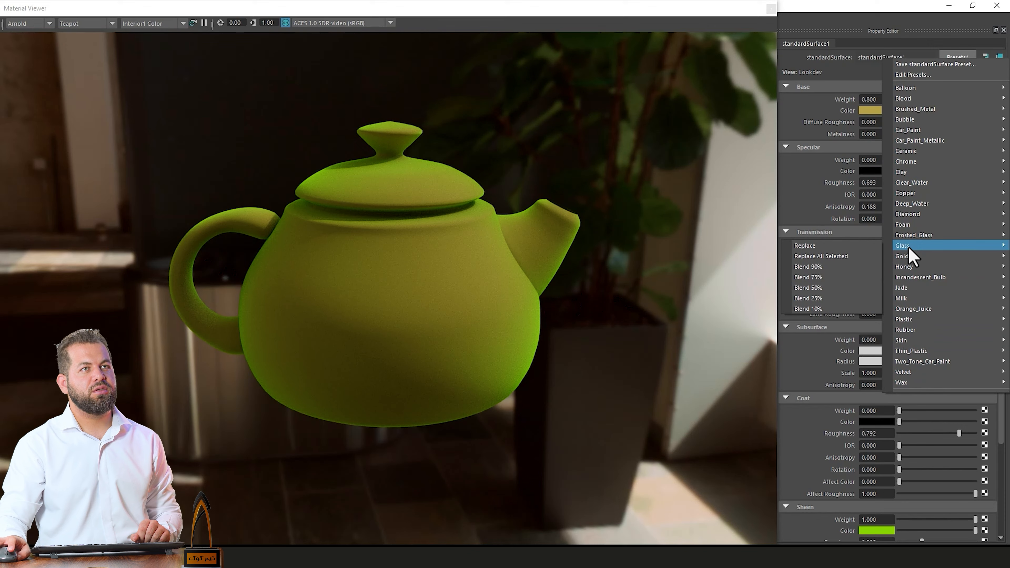
mouse_move(902, 302)
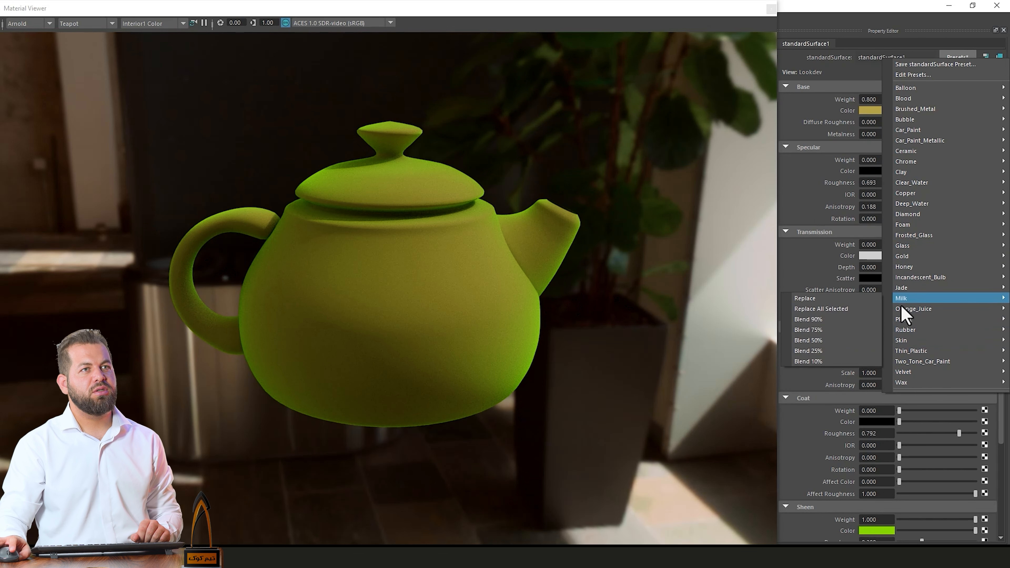
mouse_move(911, 347)
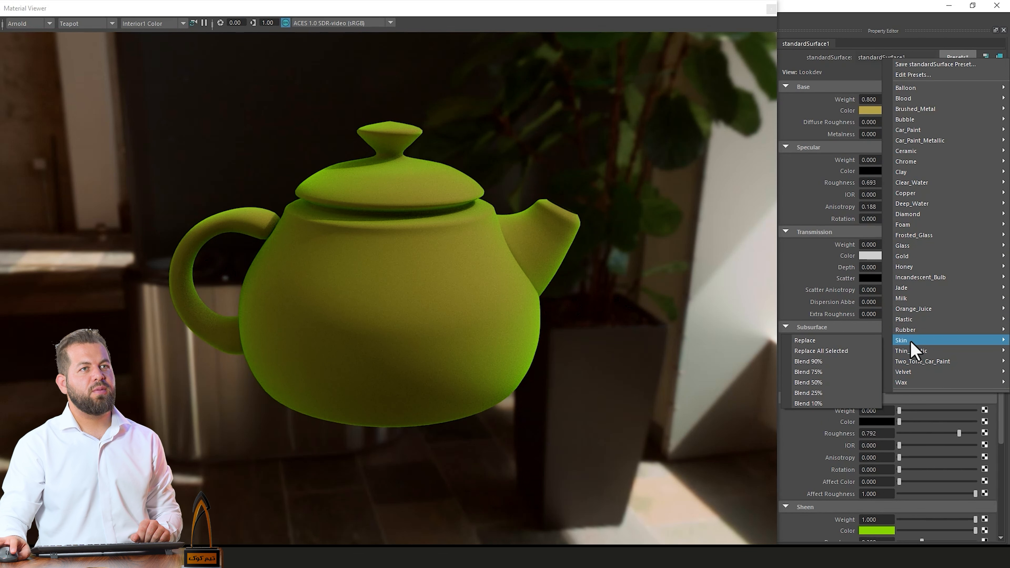
left_click(844, 341)
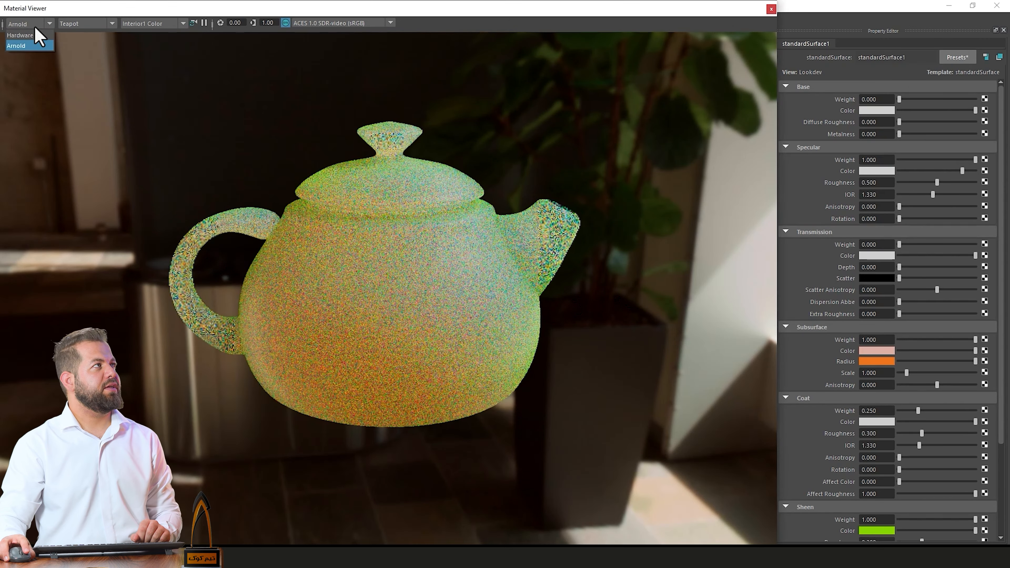
left_click(35, 32)
left_click(34, 27)
left_click(33, 45)
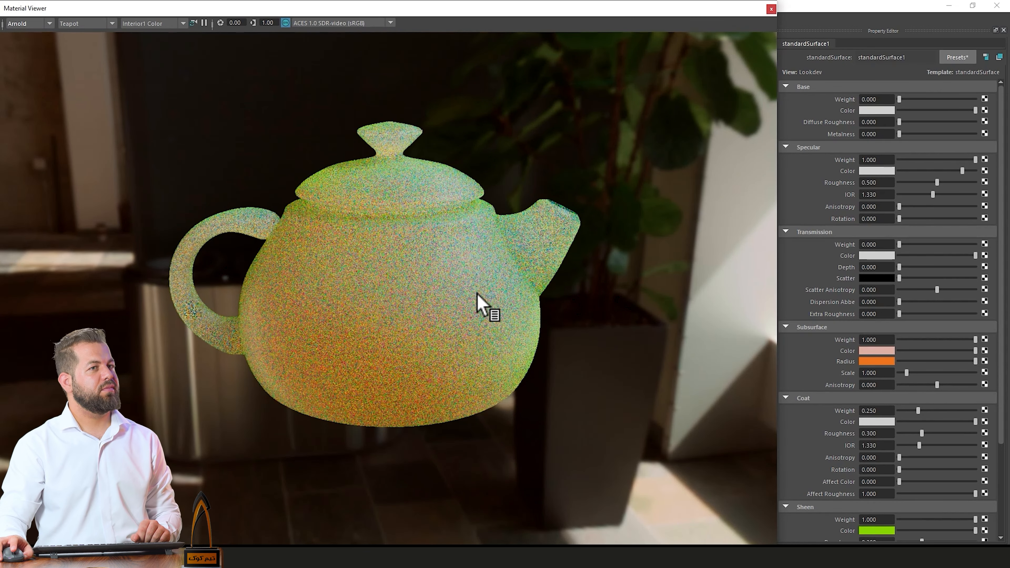
Step: Set the skin material's sheen color to light gray and its subsurface color to a stronger salmon orange
left_click(878, 532)
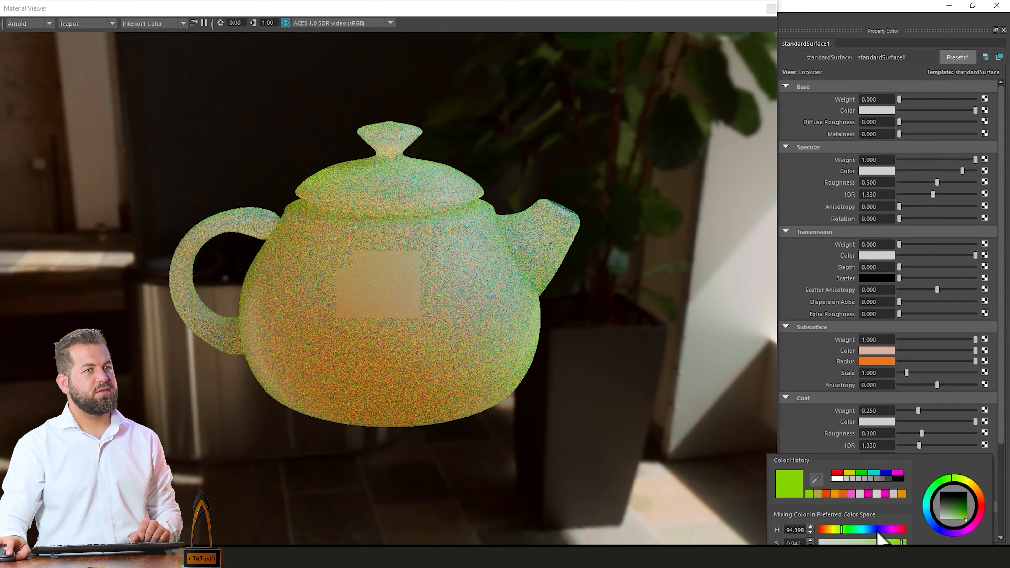
left_click_drag(943, 523, 936, 529)
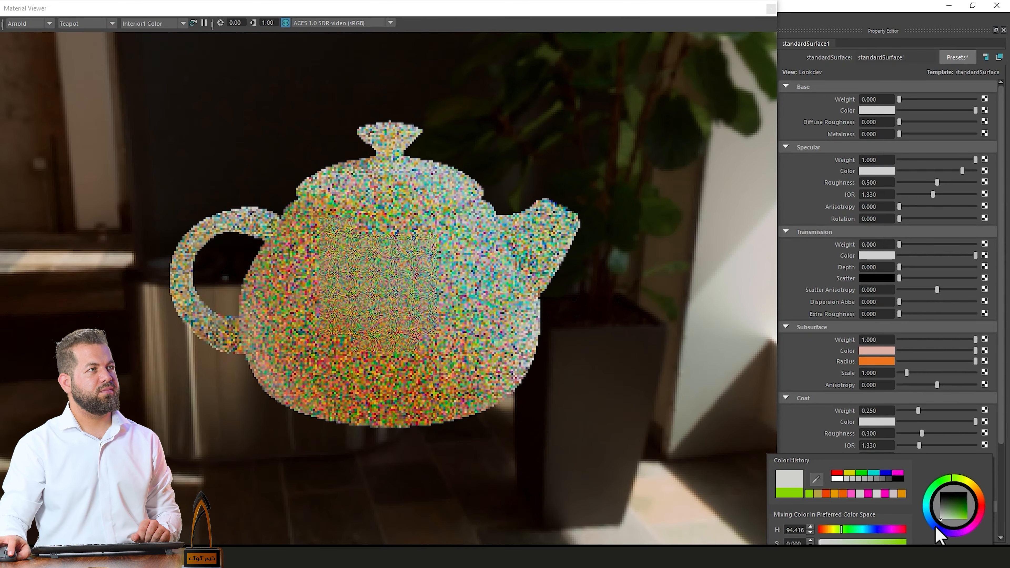
left_click(877, 351)
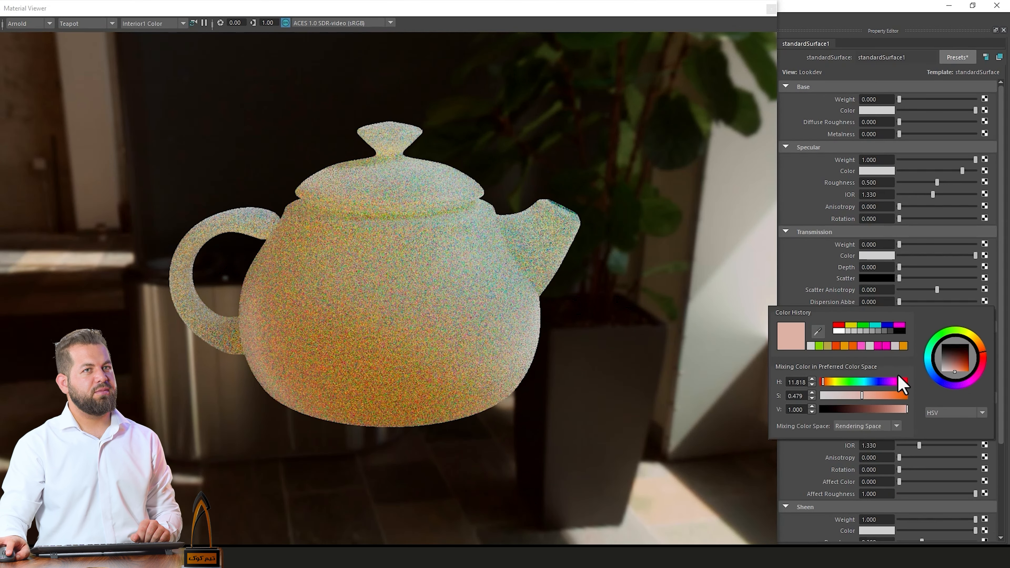
left_click(961, 371)
left_click(962, 371)
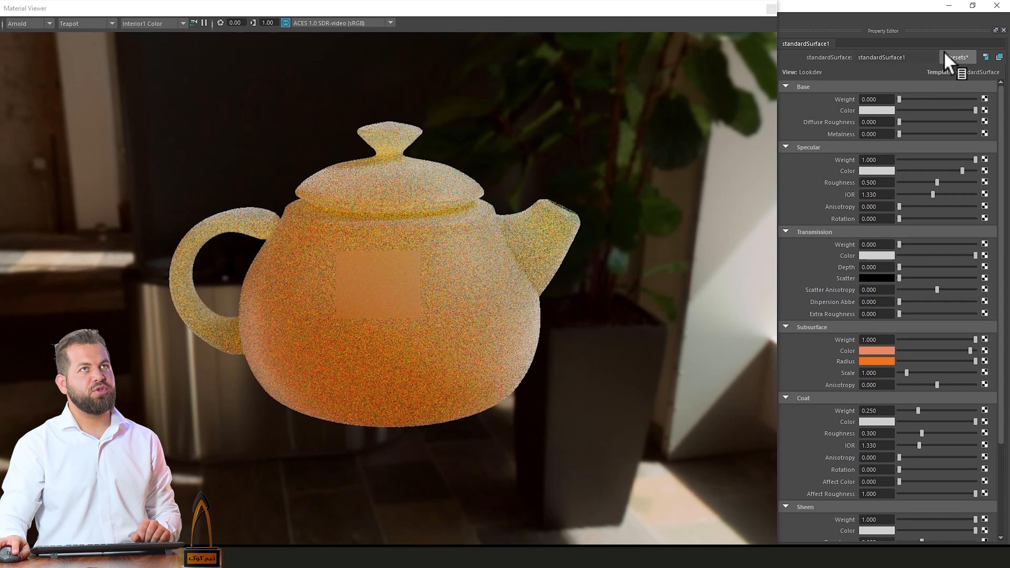
Step: Replace the teapot's material settings with the Copper preset
left_click(956, 57)
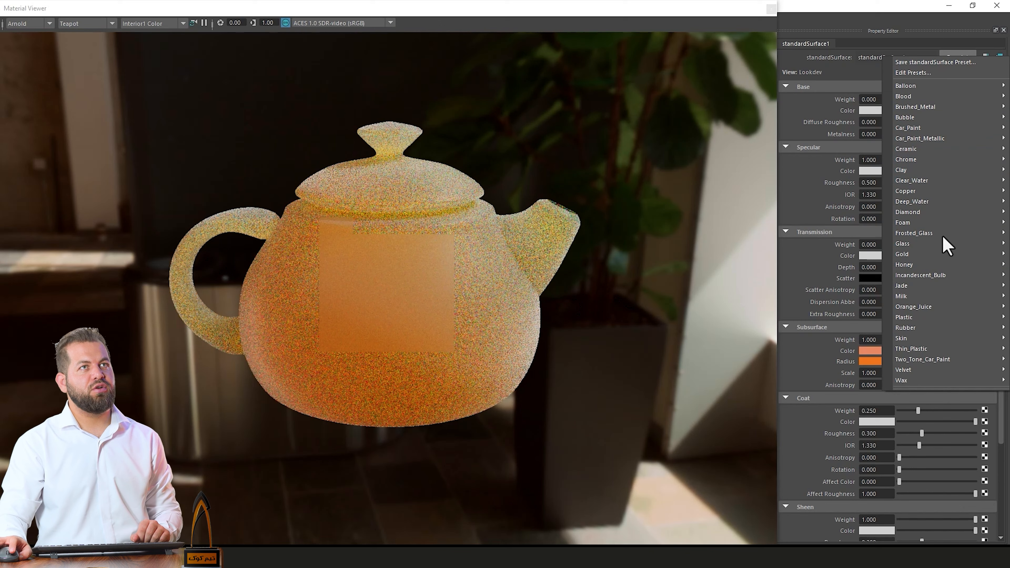
mouse_move(915, 191)
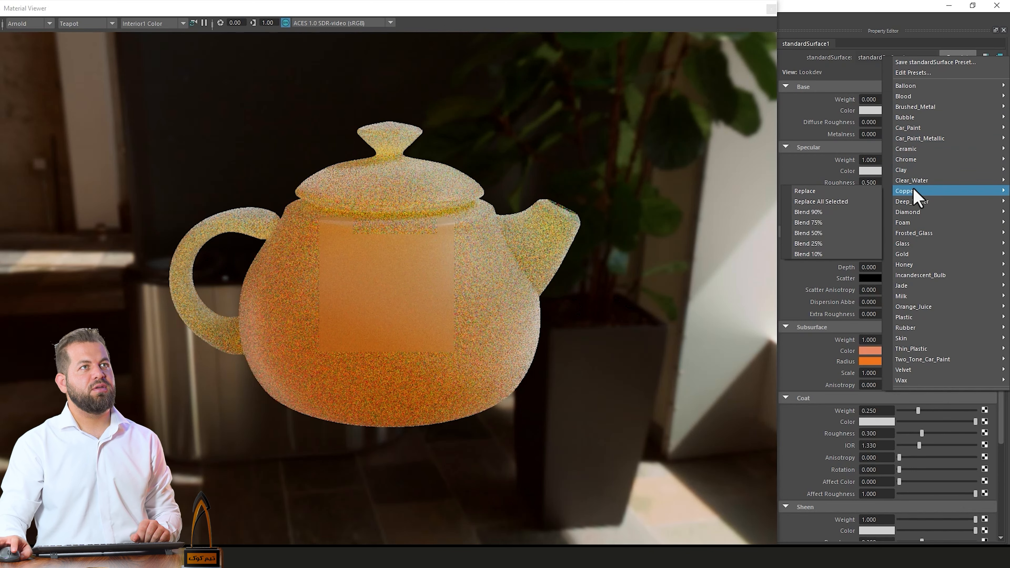
left_click(856, 193)
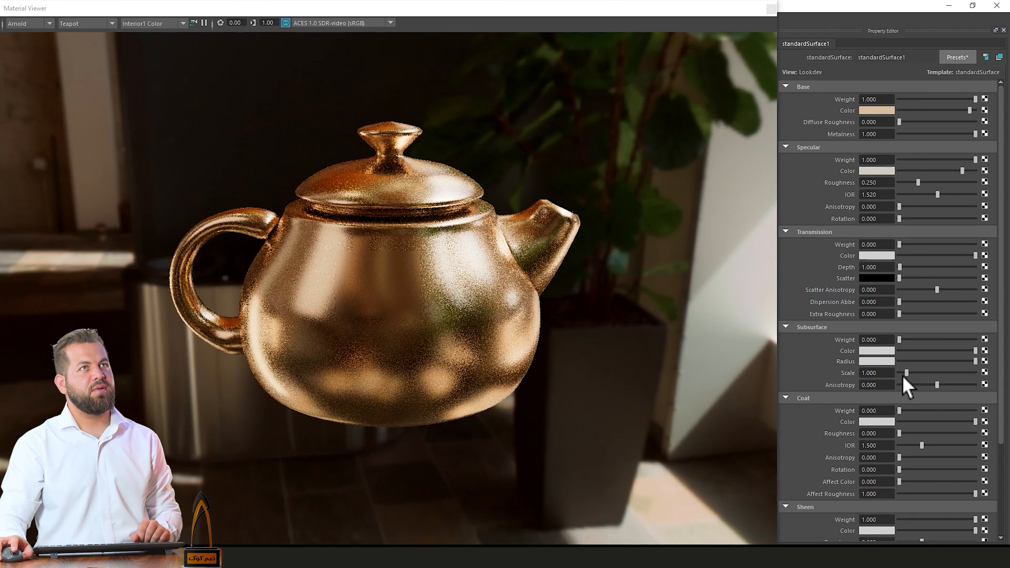
left_click(950, 58)
left_click(881, 16)
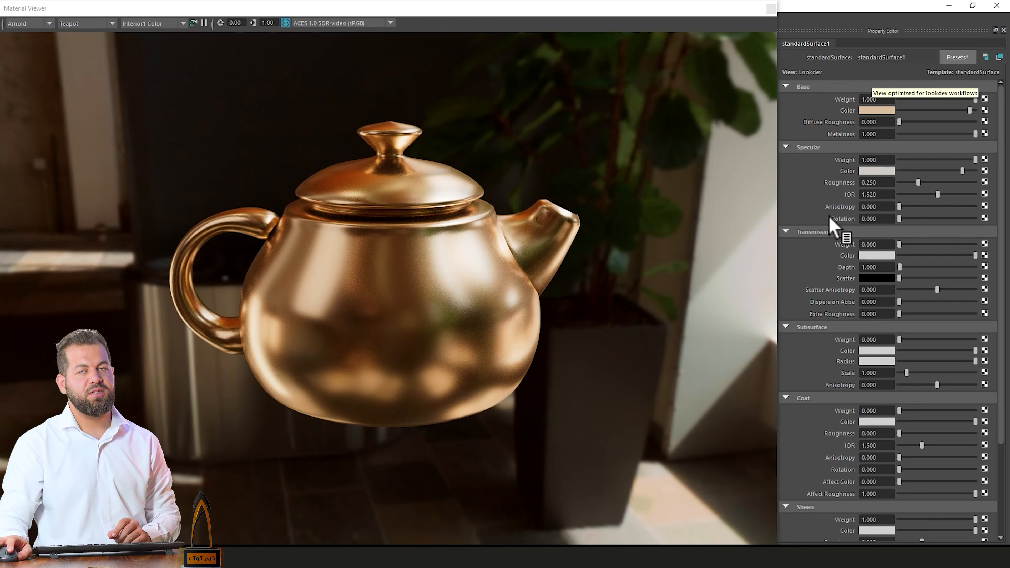
Step: Preview the copper material on the Glass Splash shape, and set the preview shape to Sphere
left_click(96, 25)
left_click(90, 60)
left_click(98, 25)
left_click(85, 99)
left_click(98, 25)
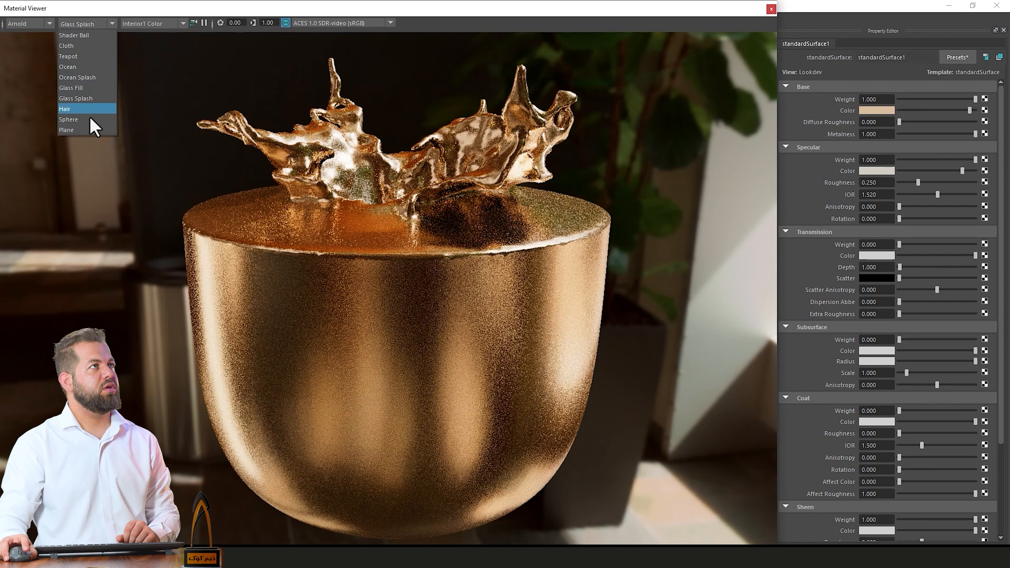
left_click(90, 119)
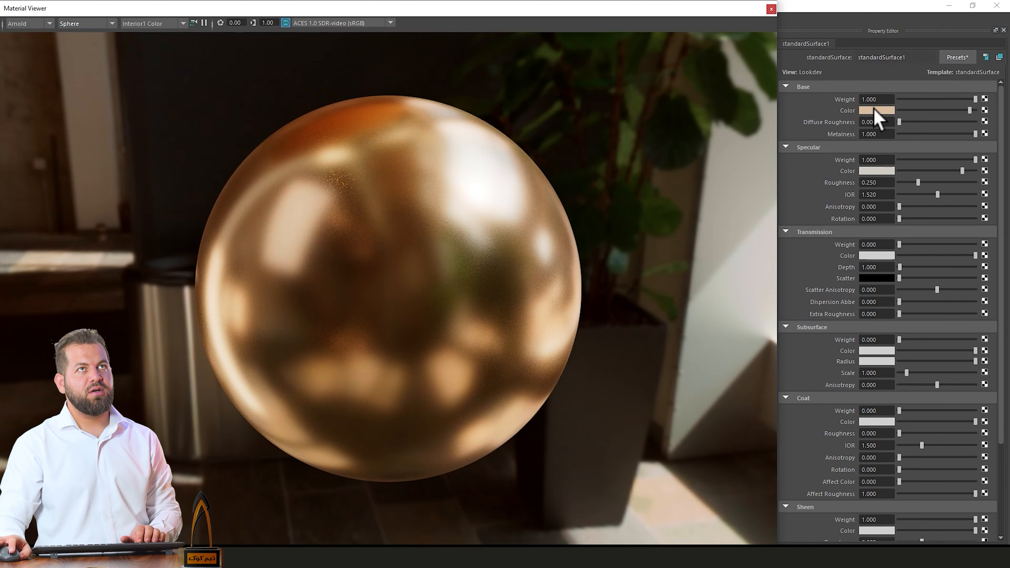
left_click(958, 58)
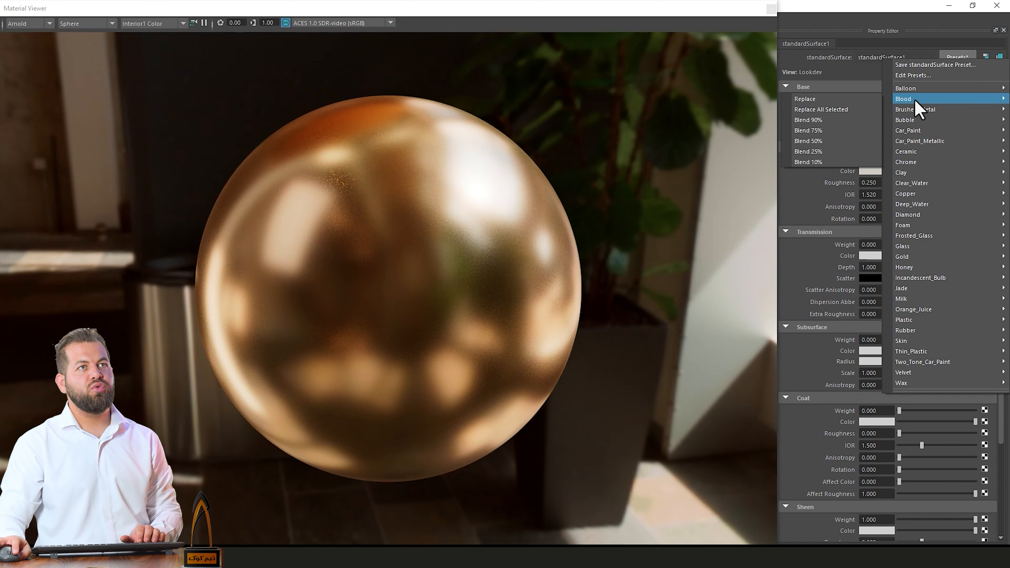
mouse_move(906, 236)
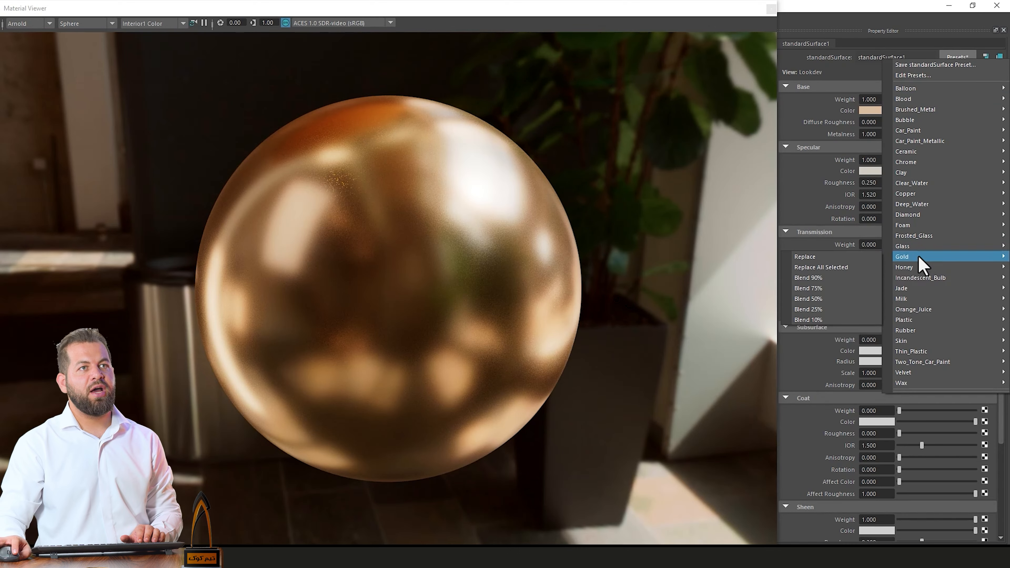
mouse_move(907, 343)
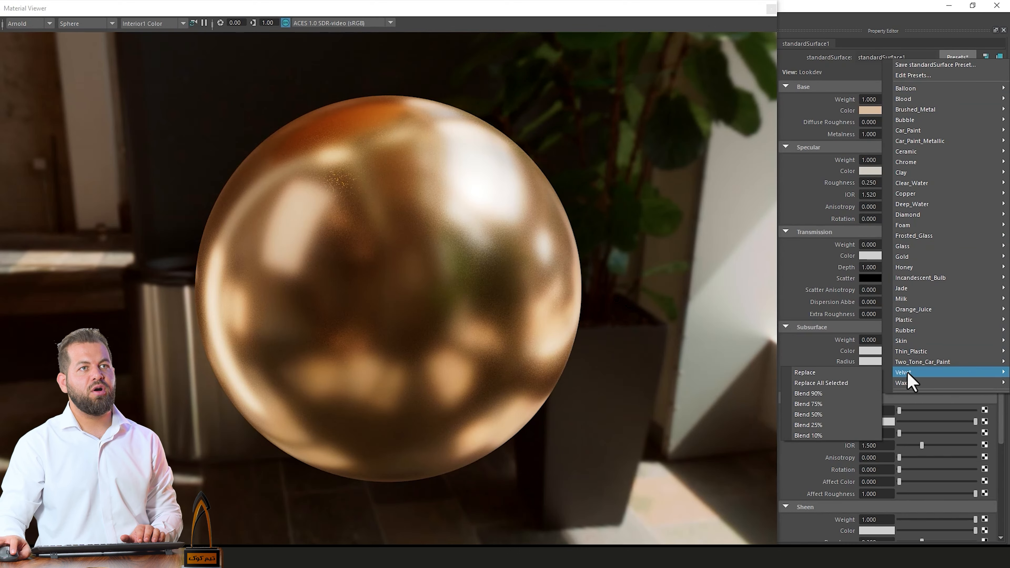
mouse_move(925, 363)
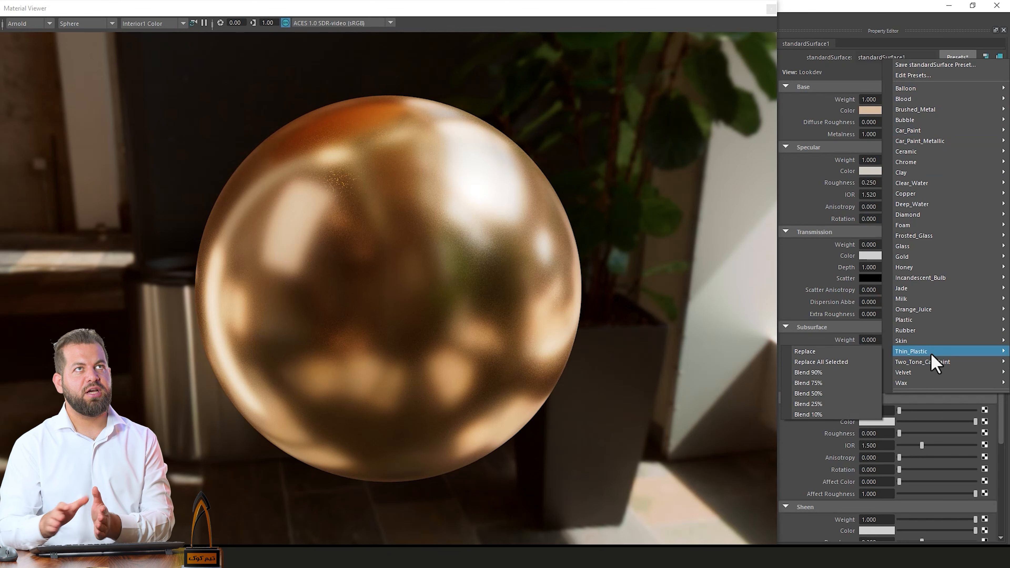
left_click(903, 18)
Step: Switch to CLO and display the properties of the pants Copy 3 fabric
mouse_move(314, 557)
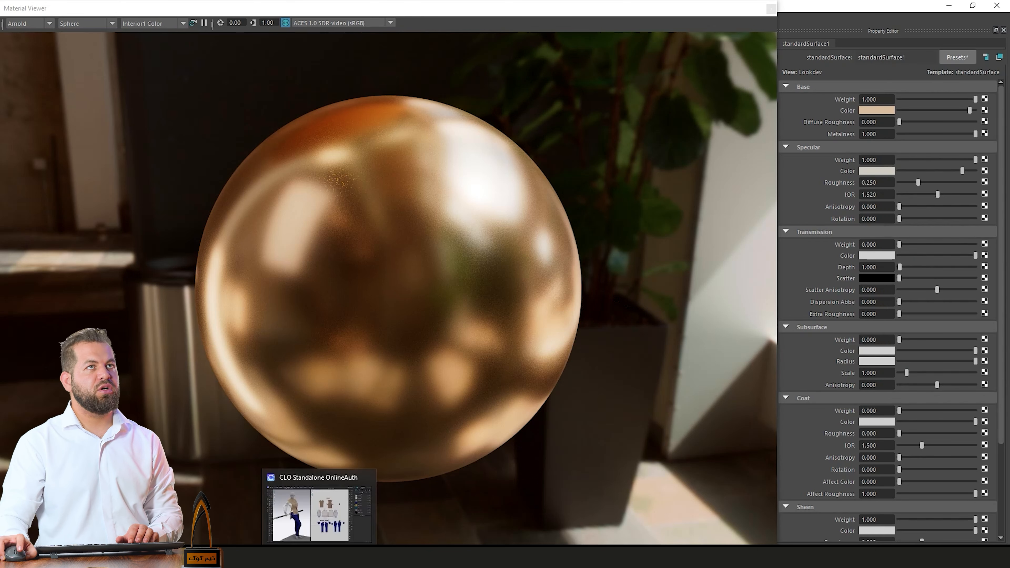
left_click(313, 514)
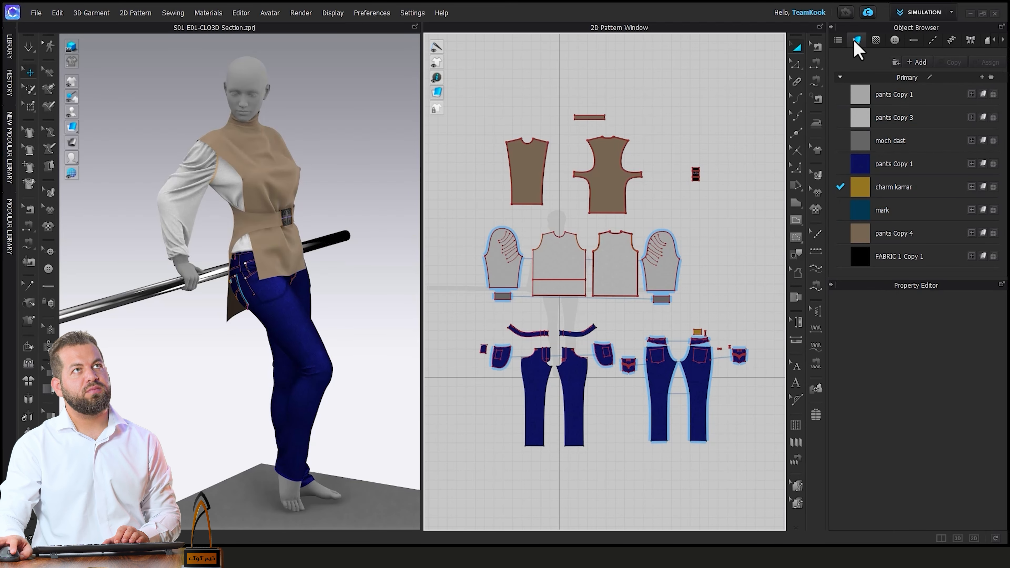
left_click(875, 101)
left_click(881, 116)
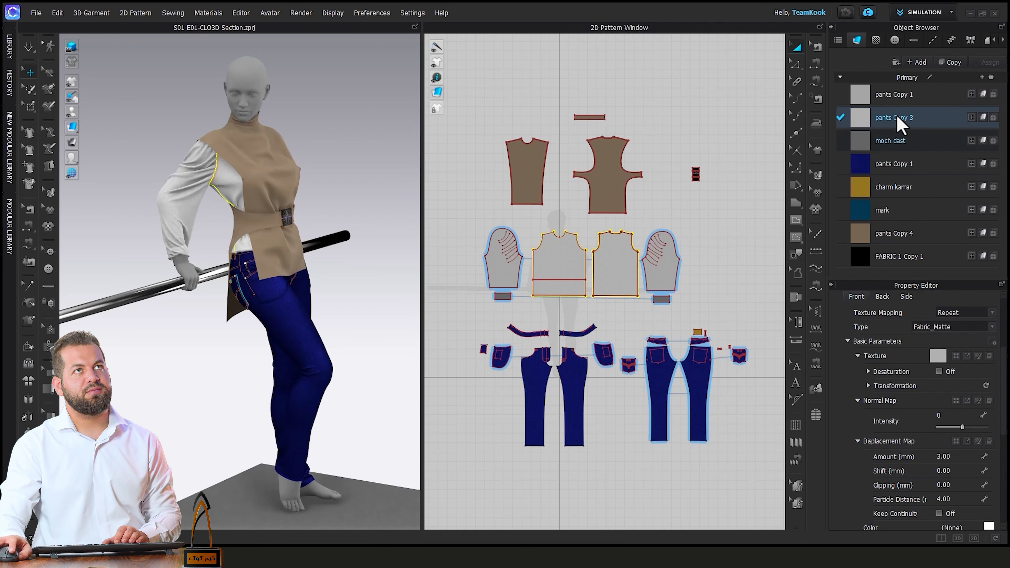
Step: Examine the properties of the LOGO 03 graphic, the default button, the default buttonhole and Topstitch 1
left_click(878, 41)
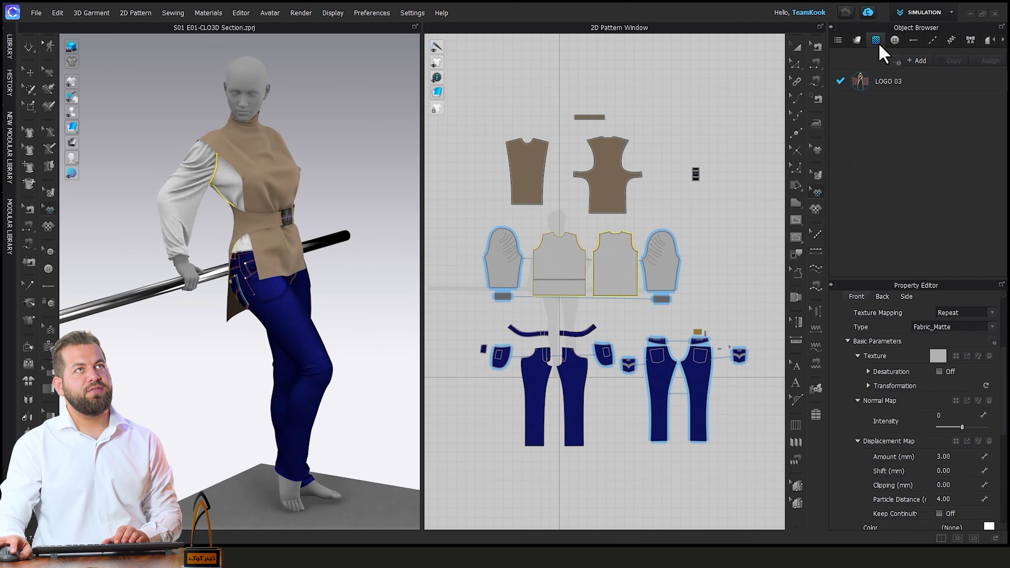
left_click(864, 85)
left_click(895, 40)
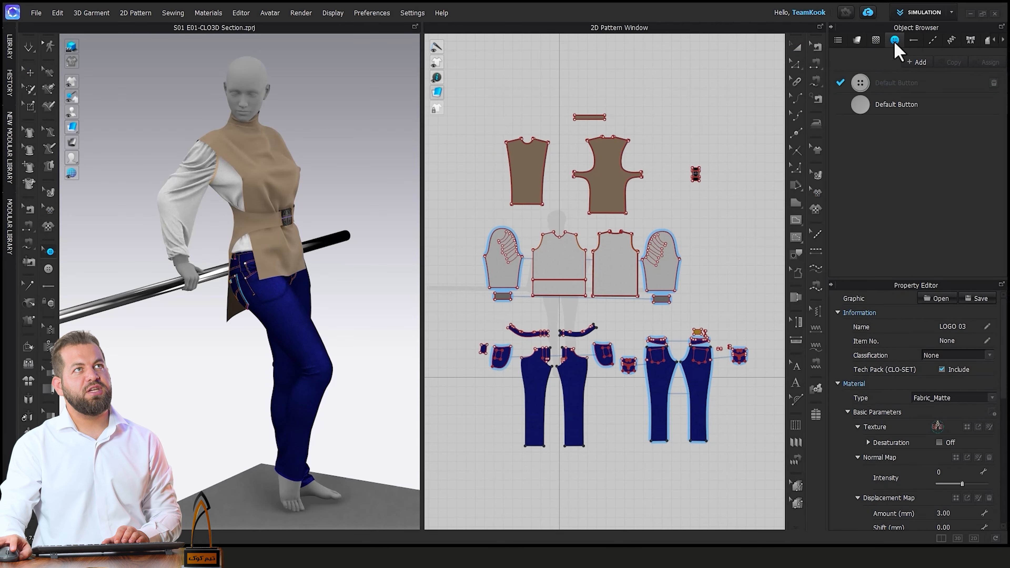
left_click(875, 83)
left_click(914, 40)
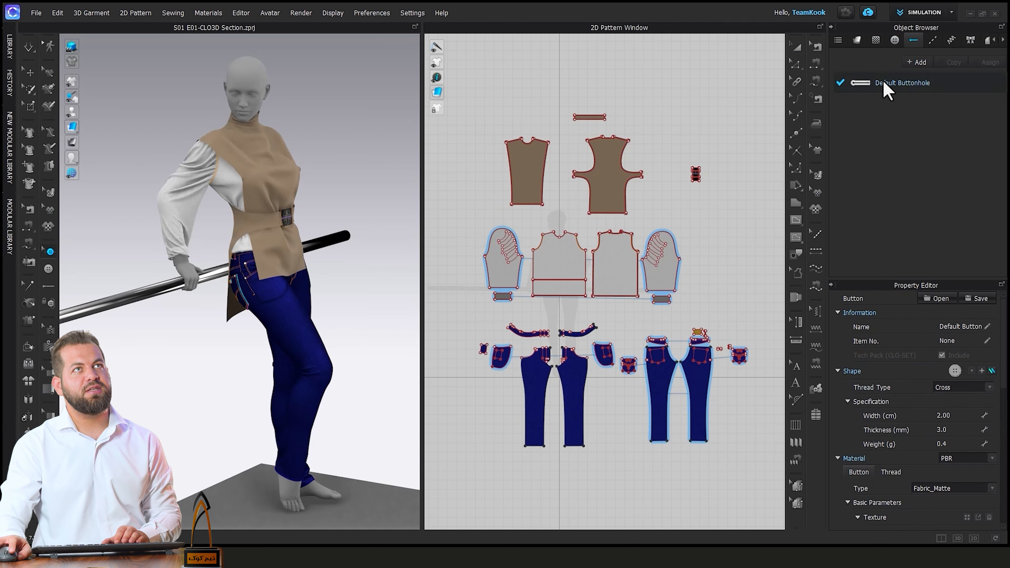
left_click(887, 84)
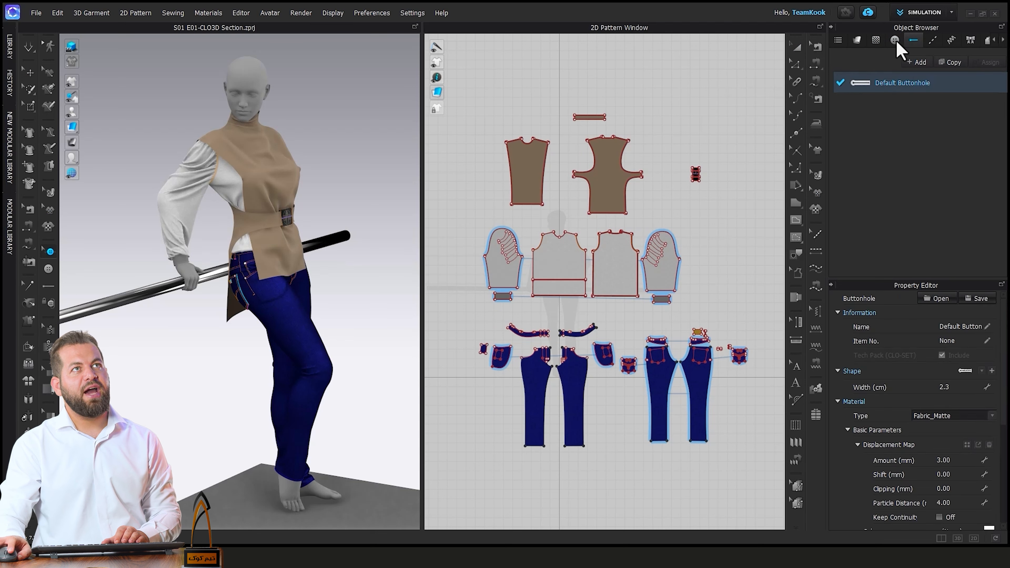
left_click(933, 40)
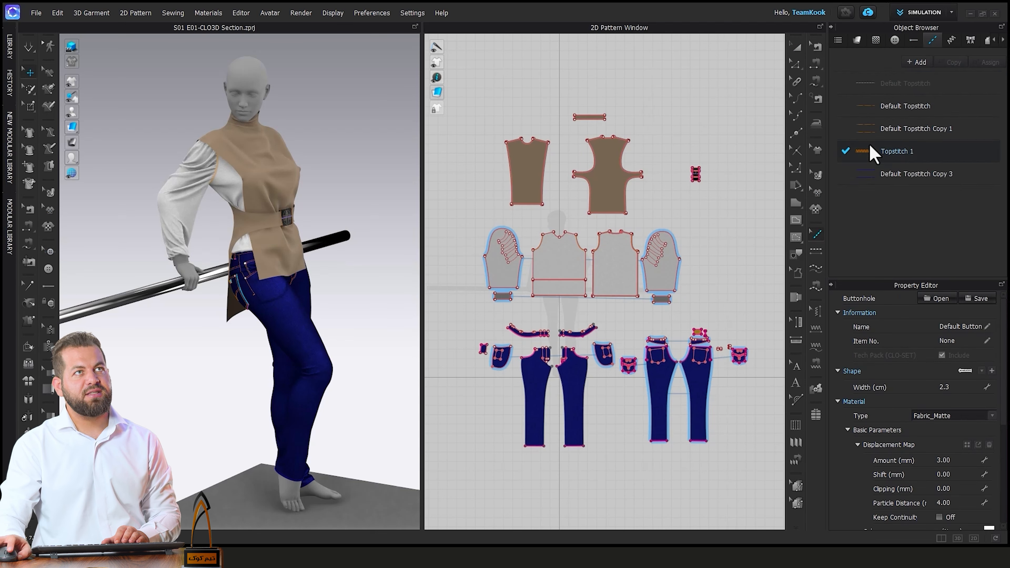
left_click(872, 152)
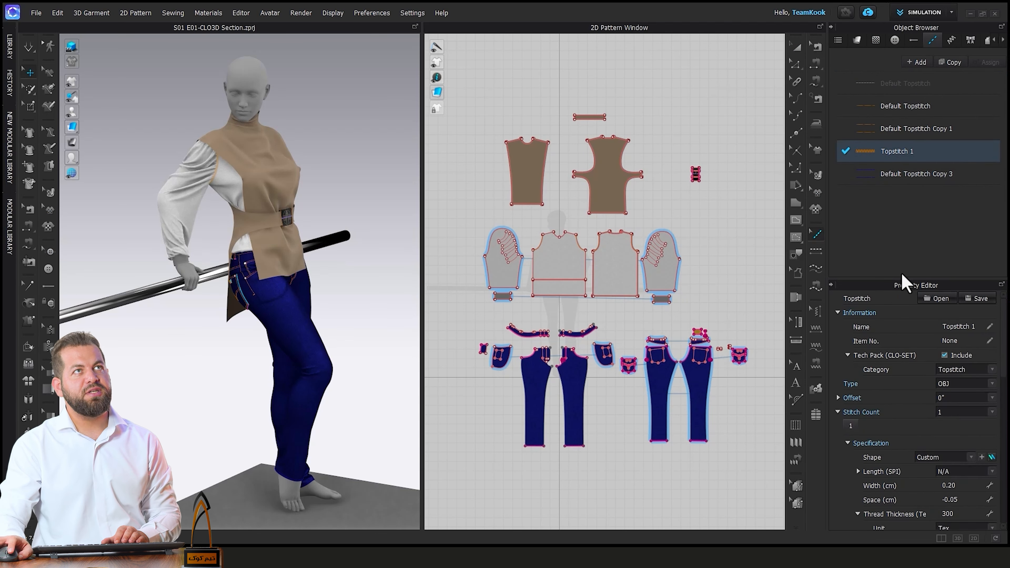
Step: Return to the fabric list and review the material parameters of the charm kamar fabric
left_click(857, 40)
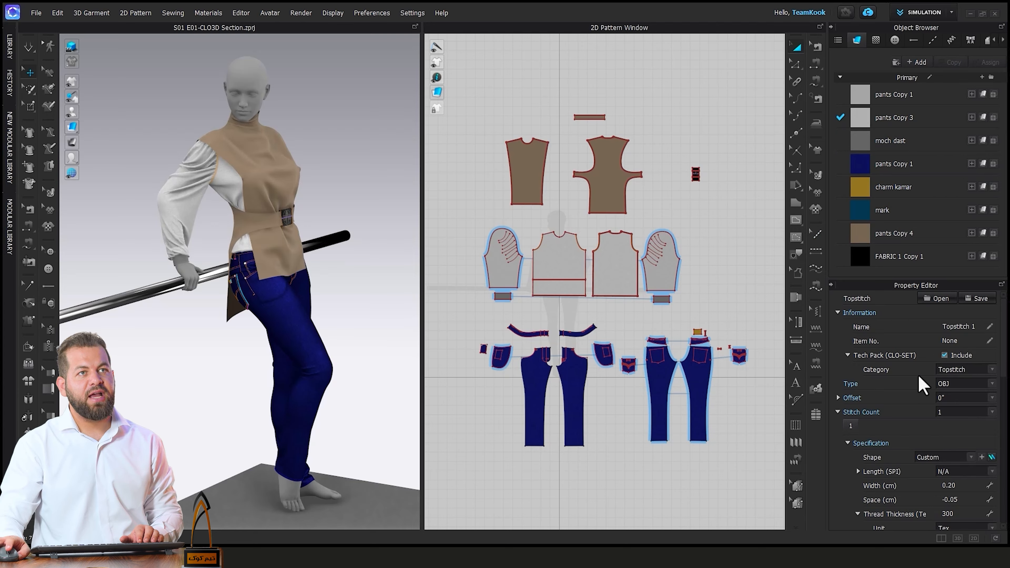
scroll(959, 359, "down", 2)
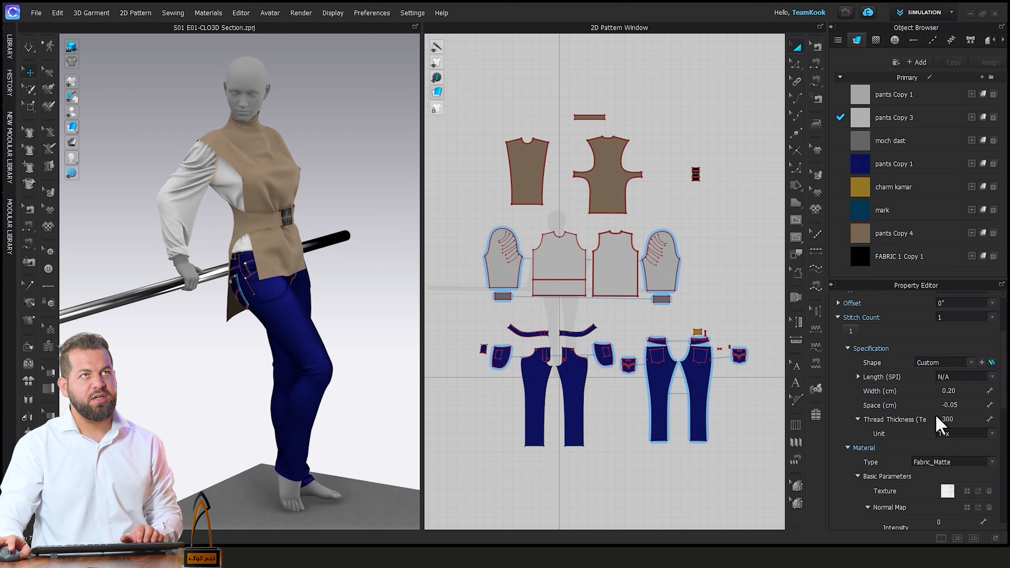
scroll(920, 384, "up", 2)
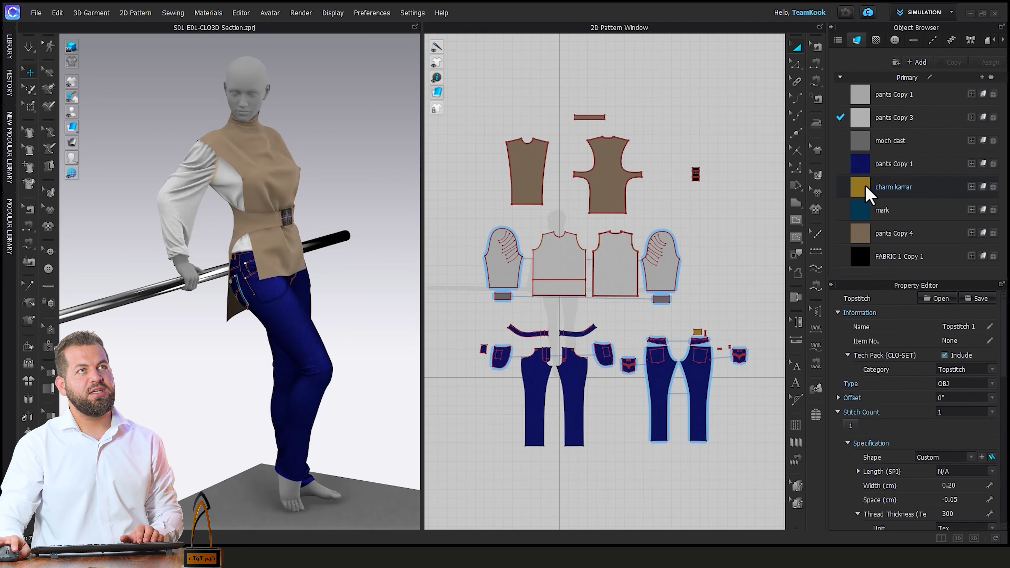
left_click(868, 194)
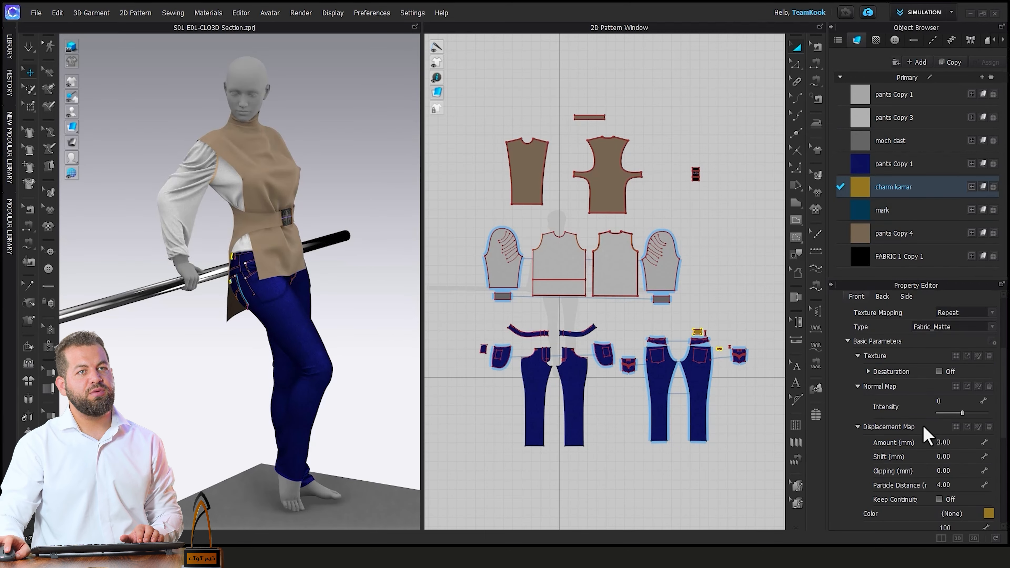
scroll(925, 434, "down", 1)
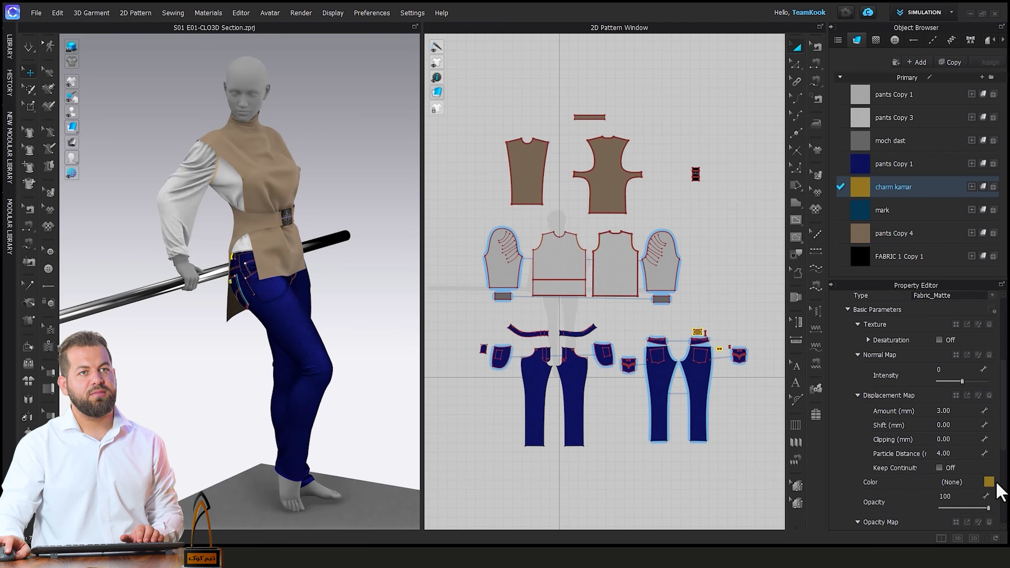
scroll(903, 404, "up", 2)
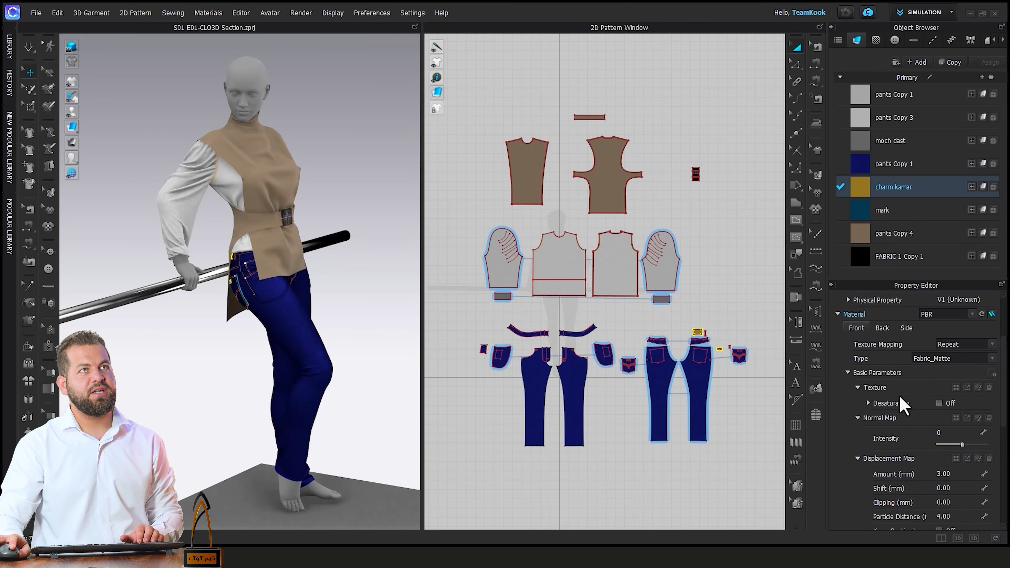
Step: Add a new fabric and load Colour Calm 02 (Sampler) from the Diffuce folder under D:\TEXTURE\Fabric as its texture
left_click(917, 63)
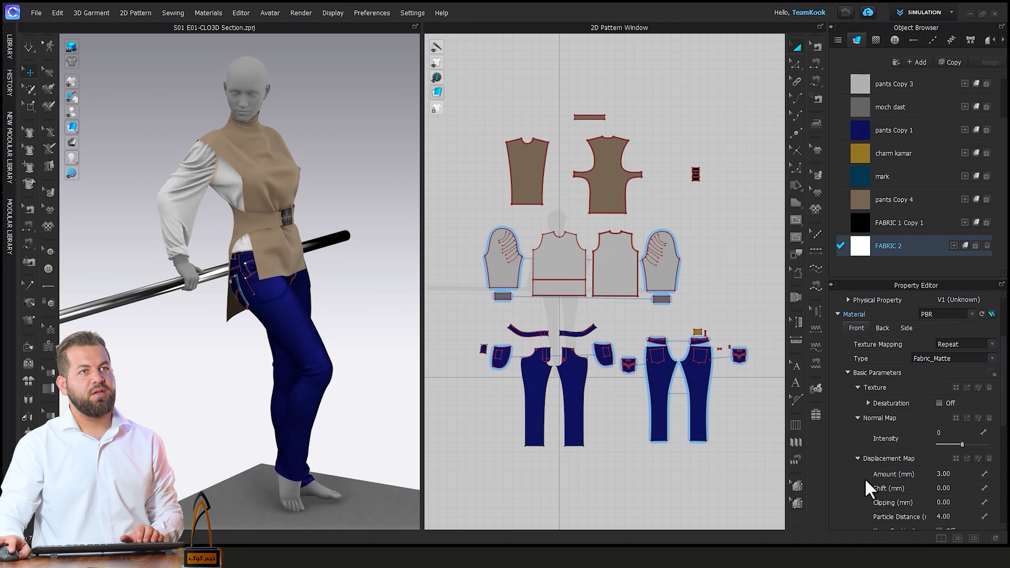
left_click(956, 389)
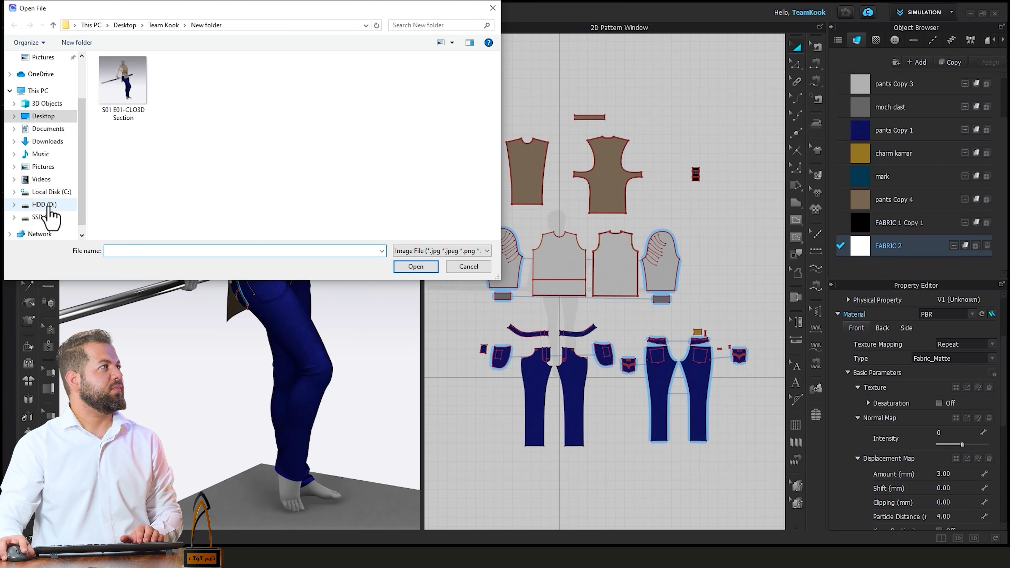
left_click(48, 206)
double_click(119, 174)
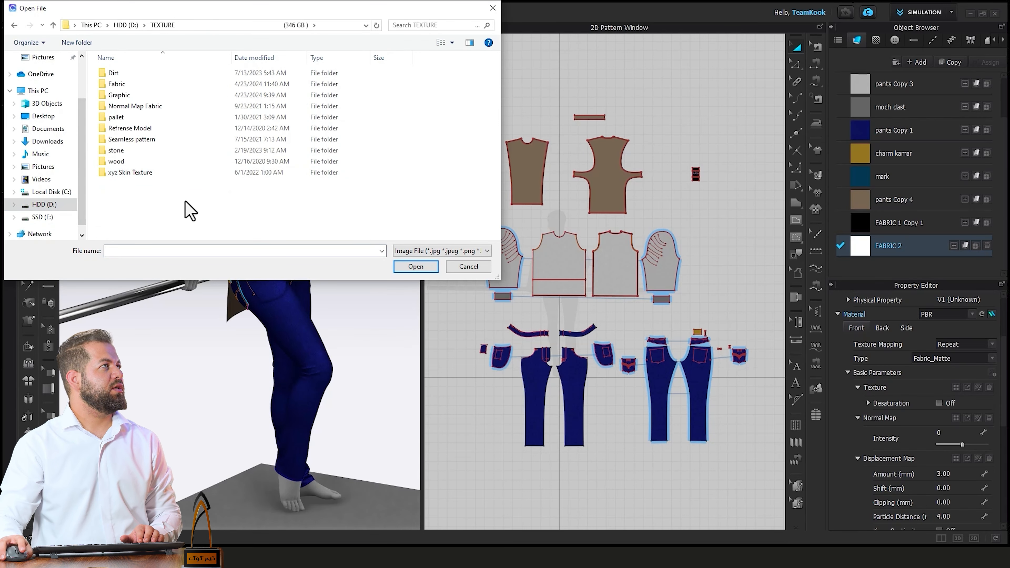
double_click(124, 84)
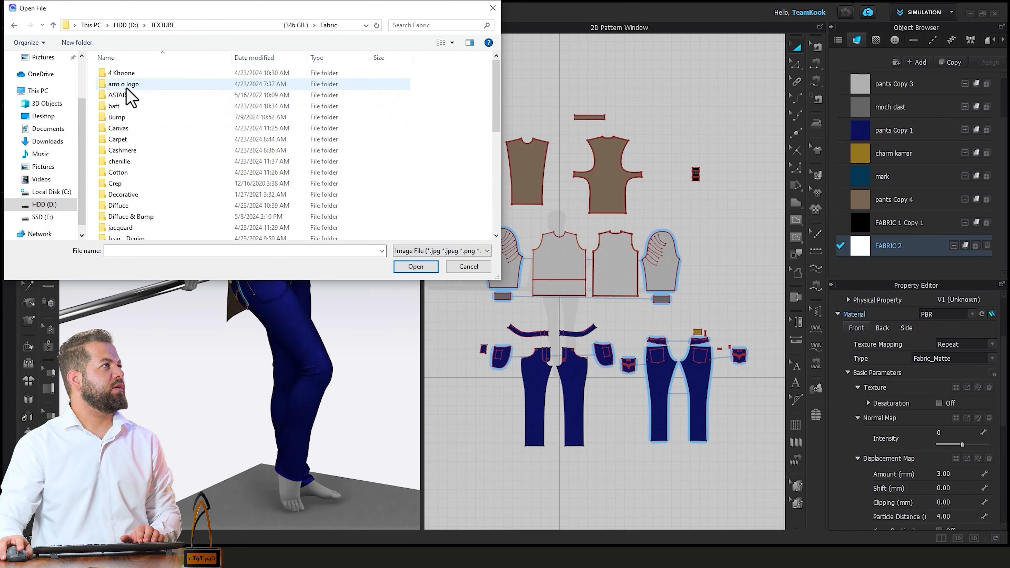
scroll(143, 201, "down", 1)
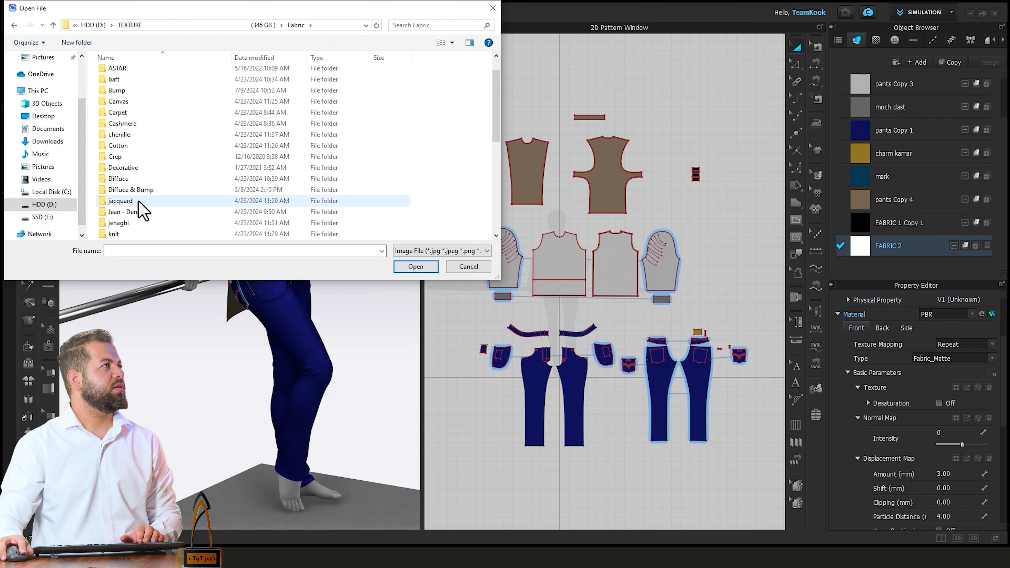
double_click(140, 181)
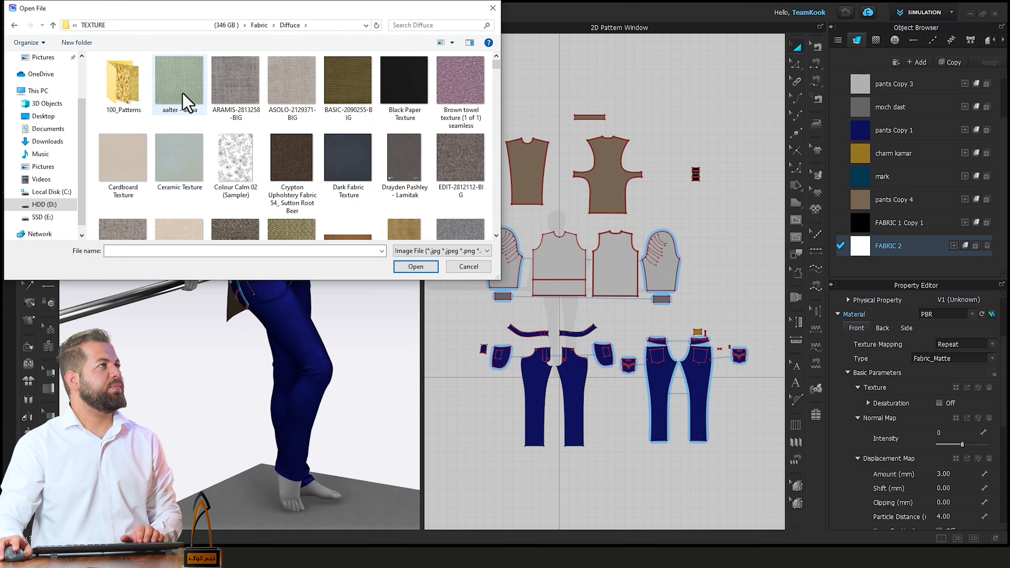
scroll(187, 103, "down", 1)
left_click(239, 108)
left_click(415, 266)
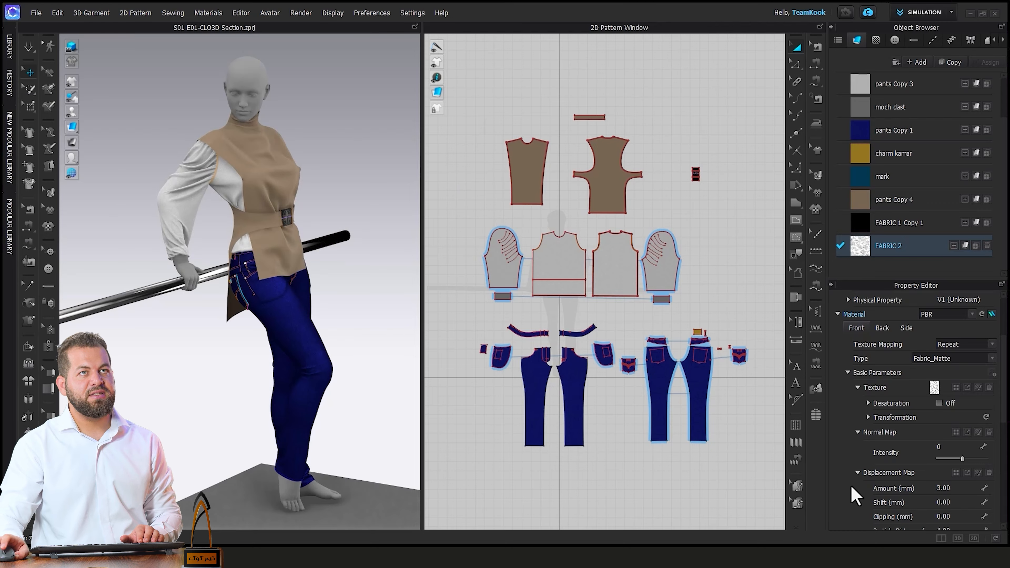
Step: Set the new fabric's color to pure red, FF0000
scroll(899, 446, "down", 2)
left_click(990, 496)
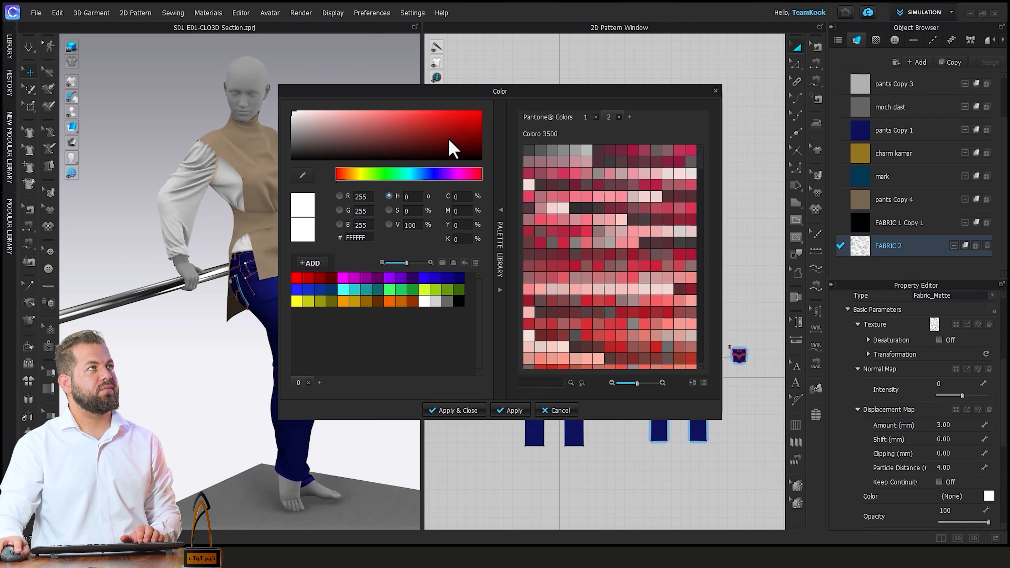
left_click_drag(454, 149, 501, 97)
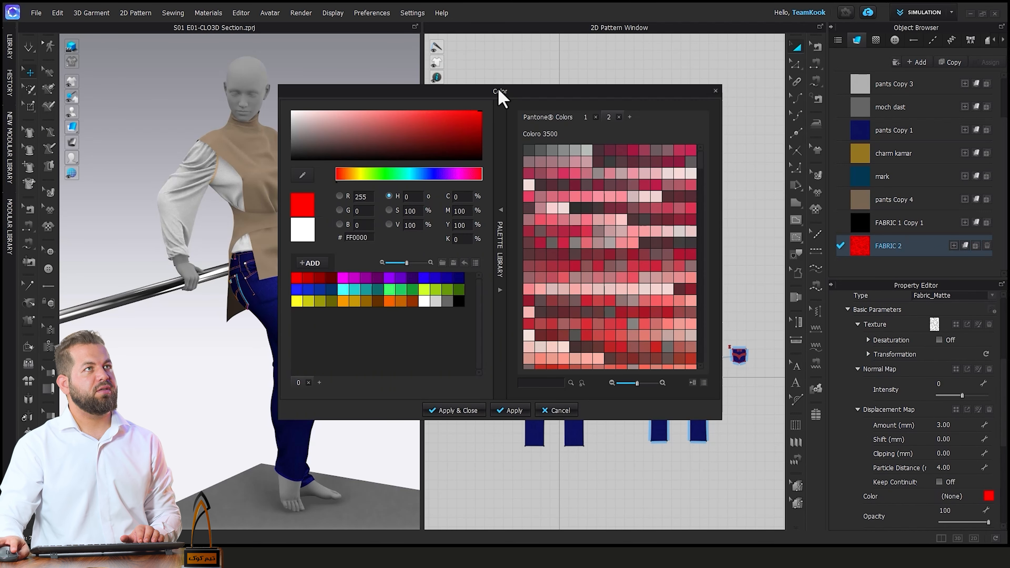
left_click(458, 410)
scroll(937, 468, "down", 3)
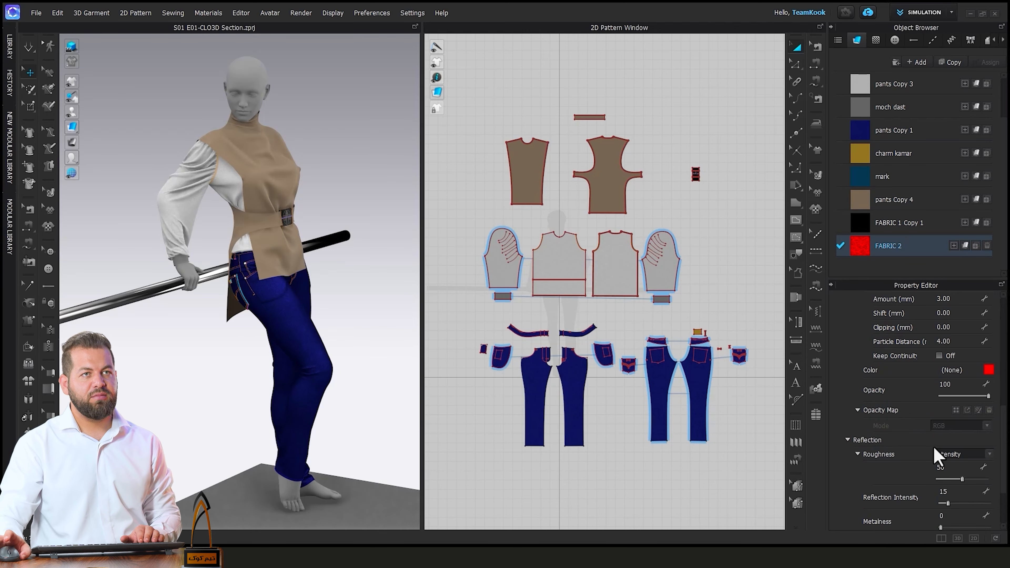
Step: Apply the red floral FABRIC 2 to the avatar's right sleeve and the front shirt panel
scroll(935, 450, "down", 2)
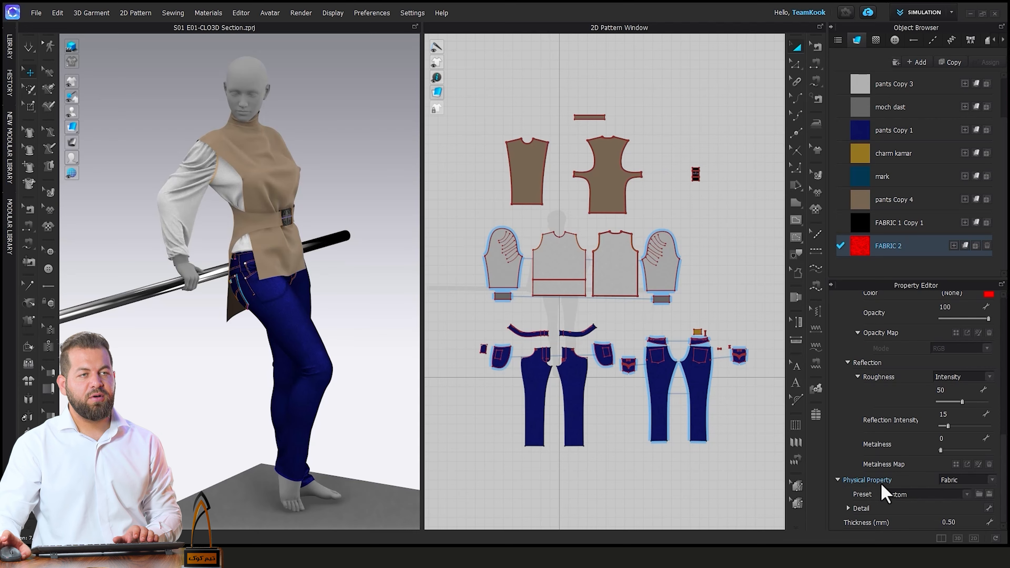
scroll(895, 476, "up", 5)
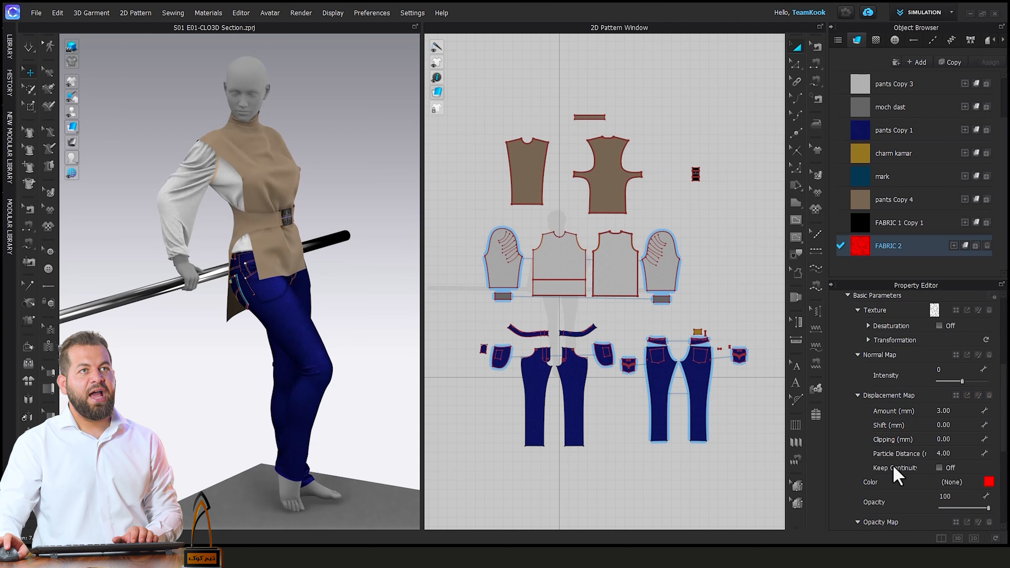
scroll(897, 412, "down", 4)
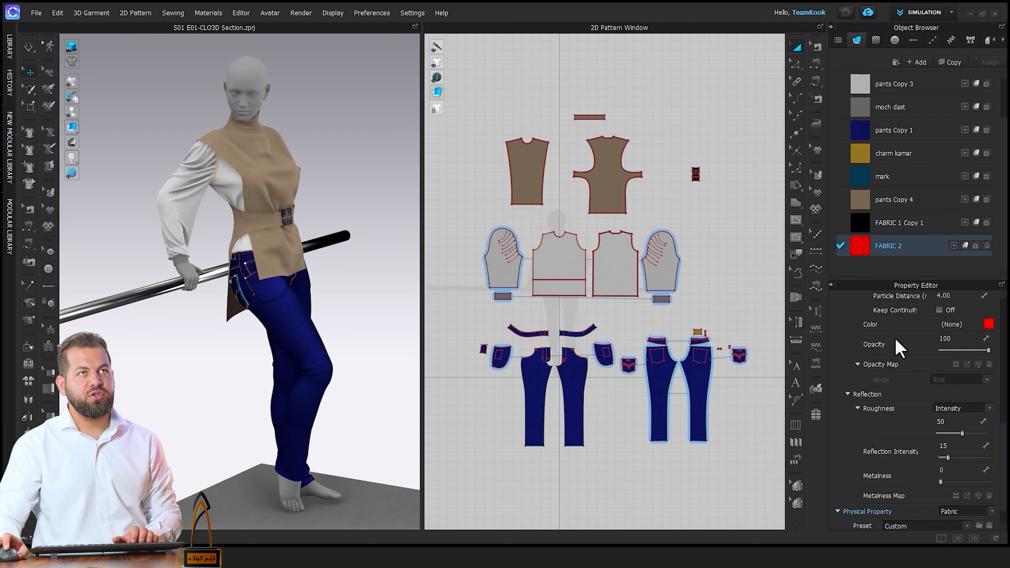
scroll(884, 424, "up", 5)
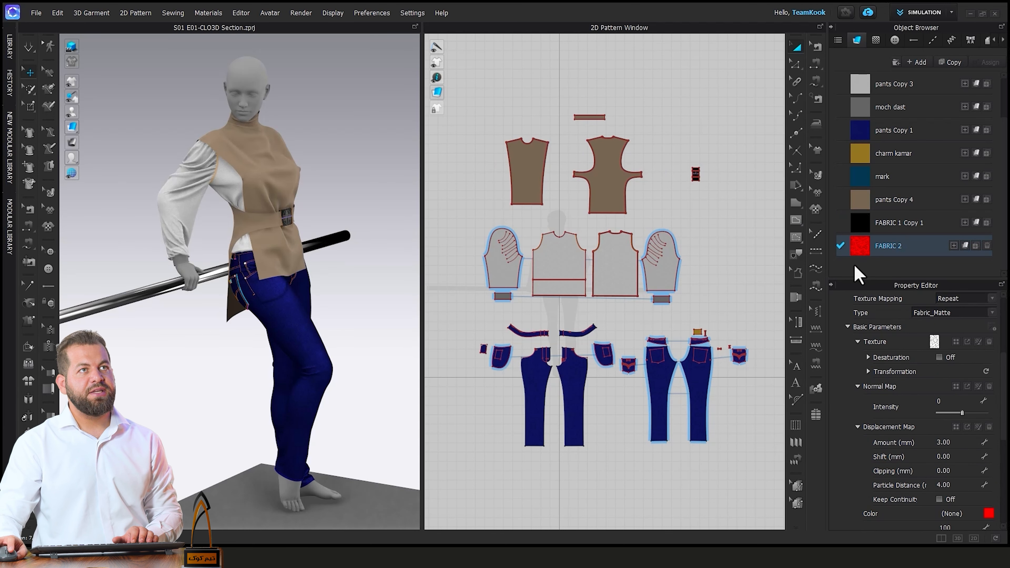
left_click_drag(860, 247, 186, 187)
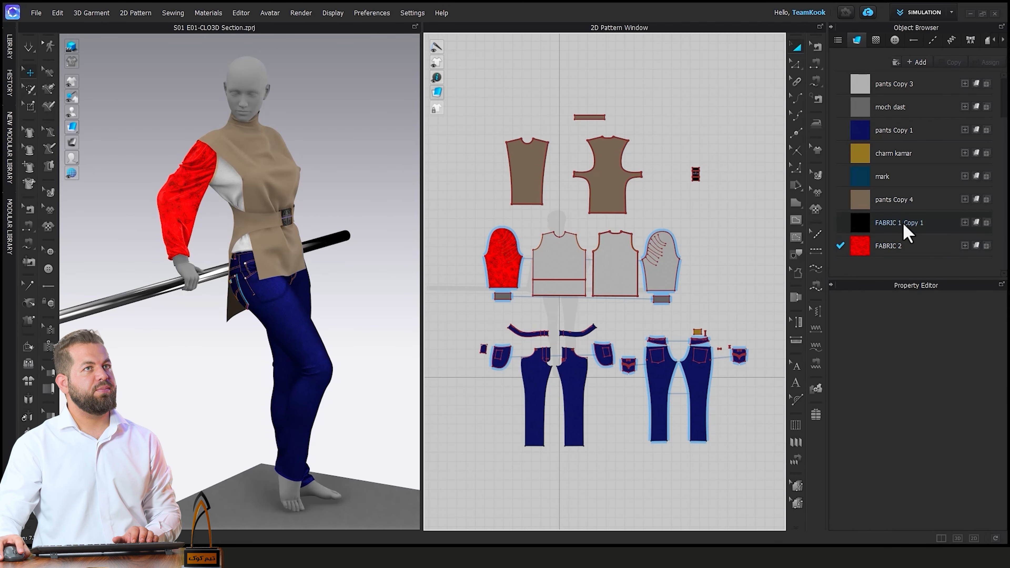
left_click_drag(859, 250, 230, 187)
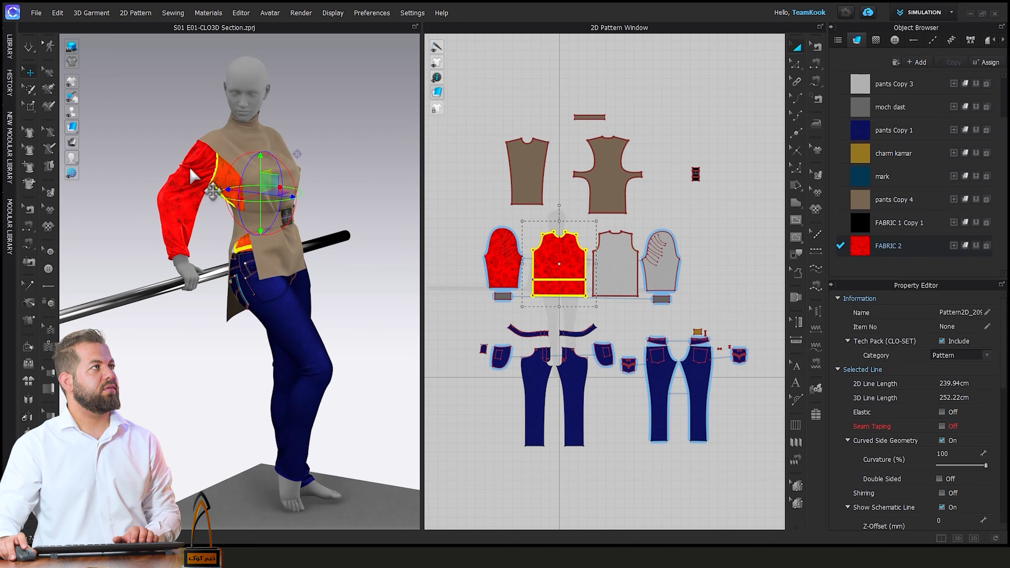
scroll(243, 275, "up", 5)
middle_click_drag(165, 165, 268, 320)
scroll(268, 321, "up", 2)
left_click(268, 320)
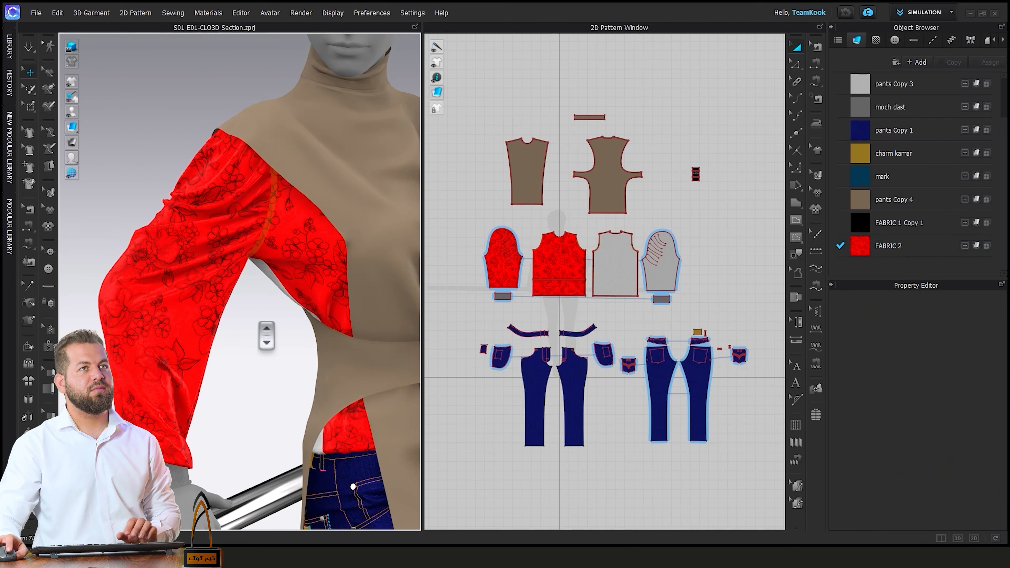
Step: Add another new fabric and load FabricPlain0045_1_Ldref from the Diffuce folder as its texture
left_click(921, 63)
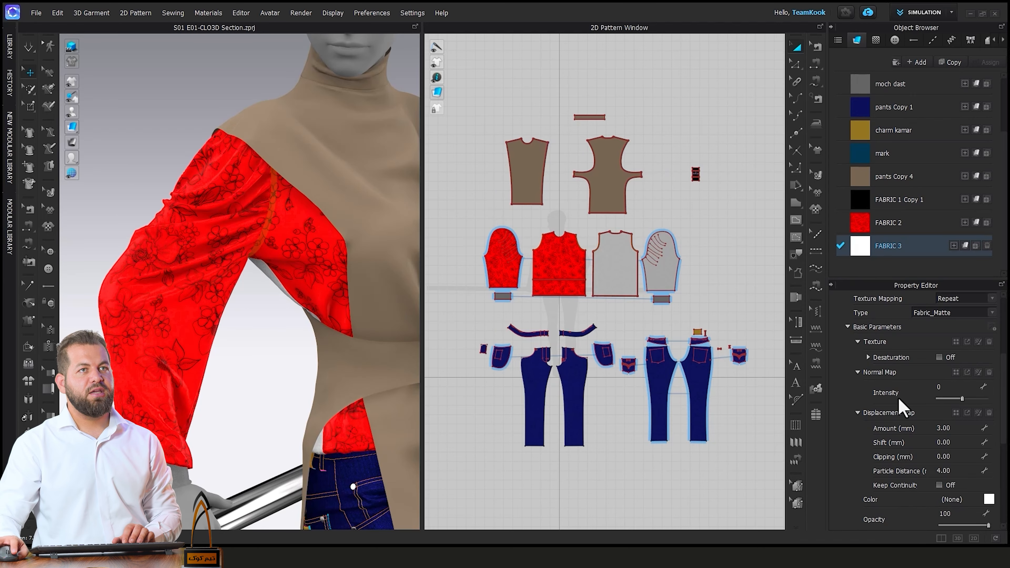
left_click(956, 343)
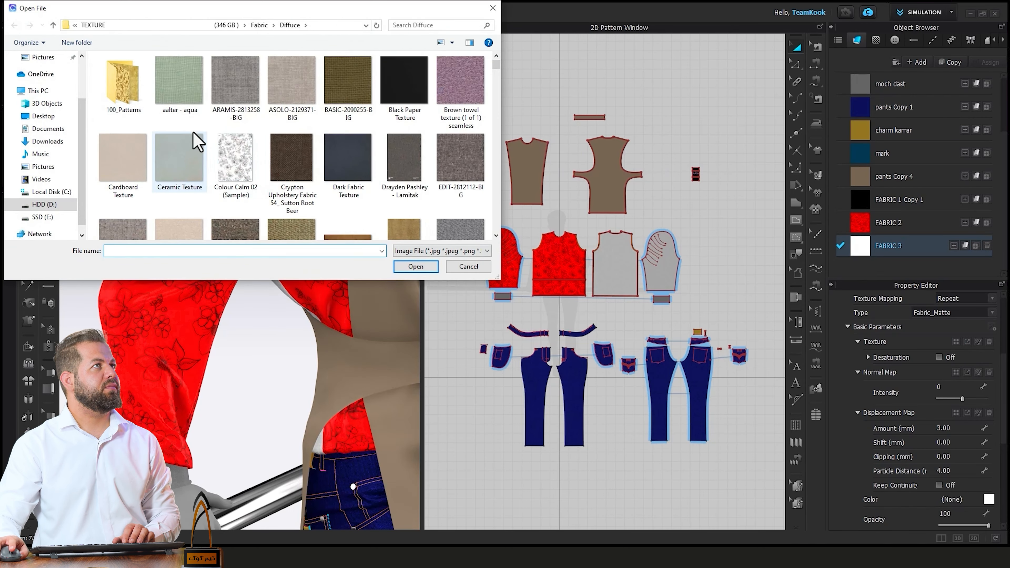
scroll(310, 183, "down", 2)
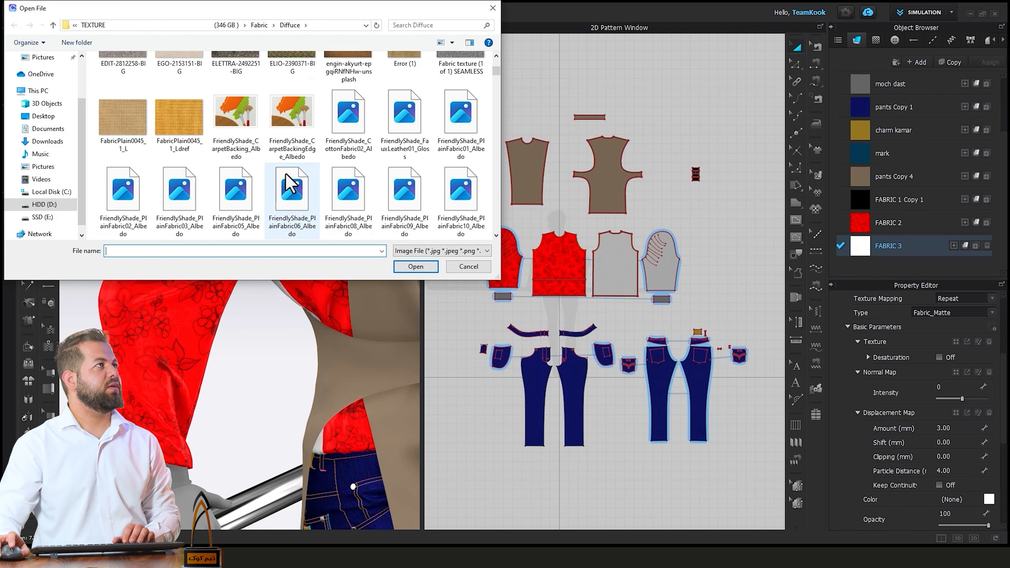
left_click(191, 129)
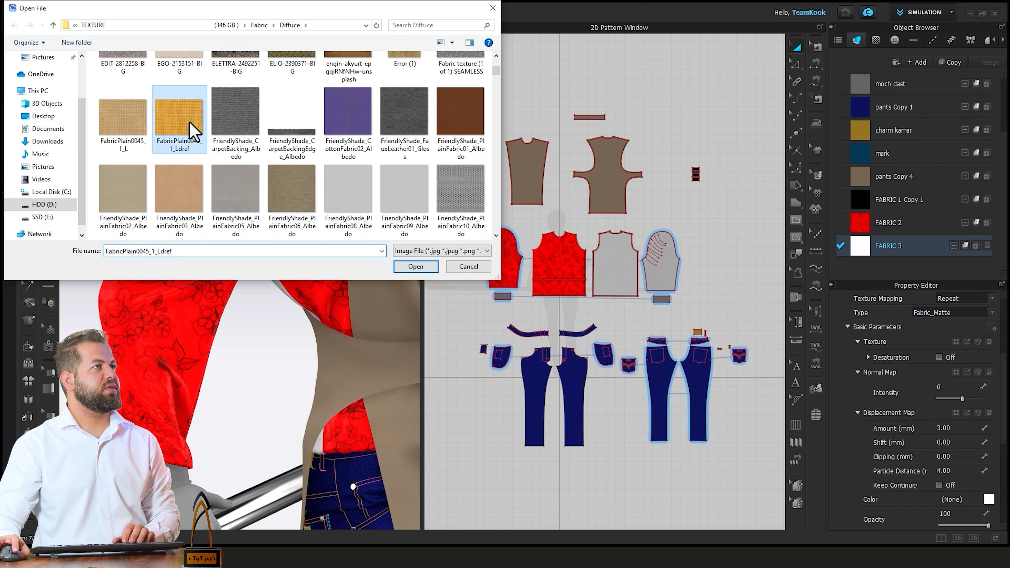
left_click(416, 266)
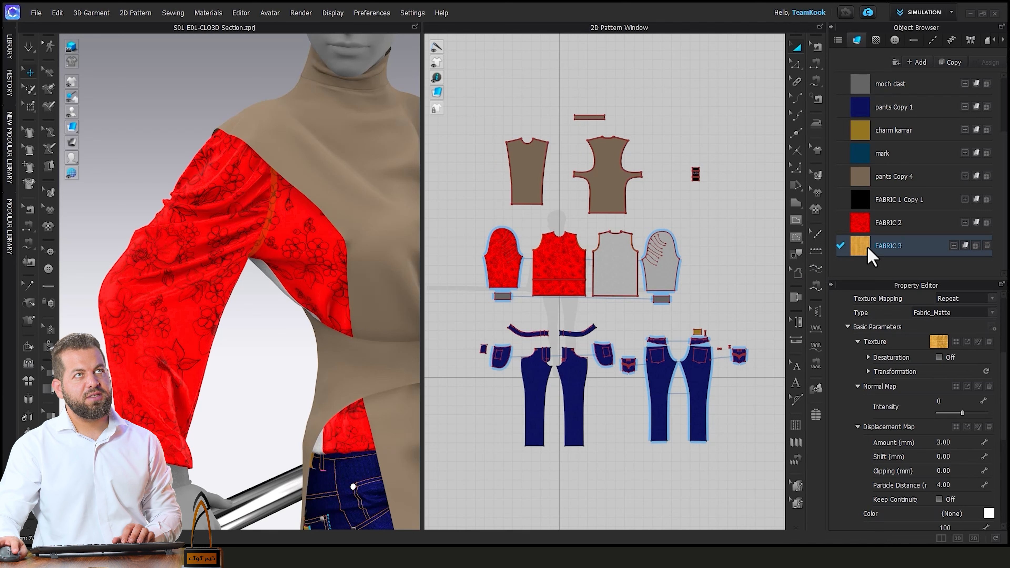
Step: Add a new button, give it the elongated toggle shape and review its material parameters
left_click(895, 40)
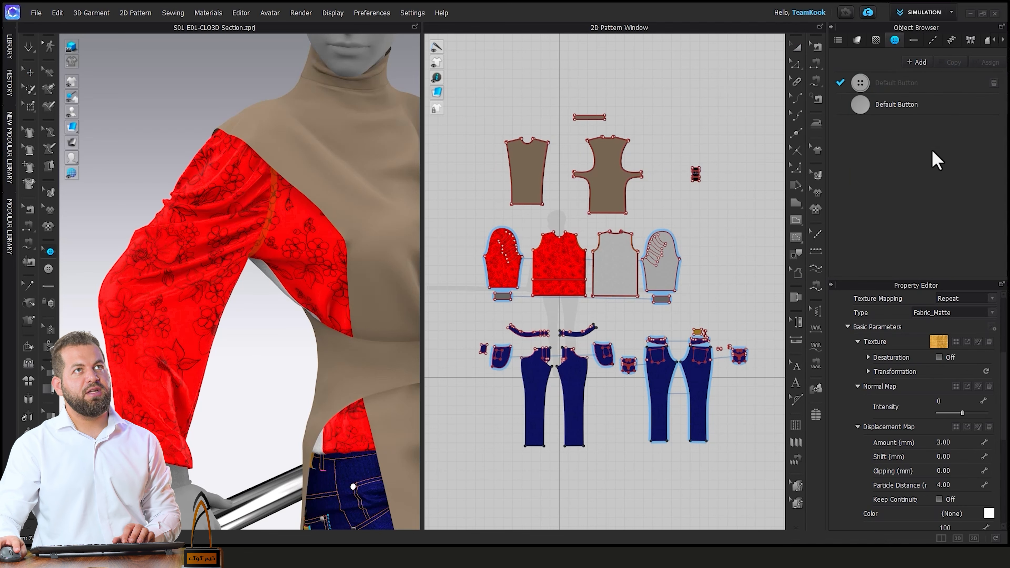
left_click(917, 63)
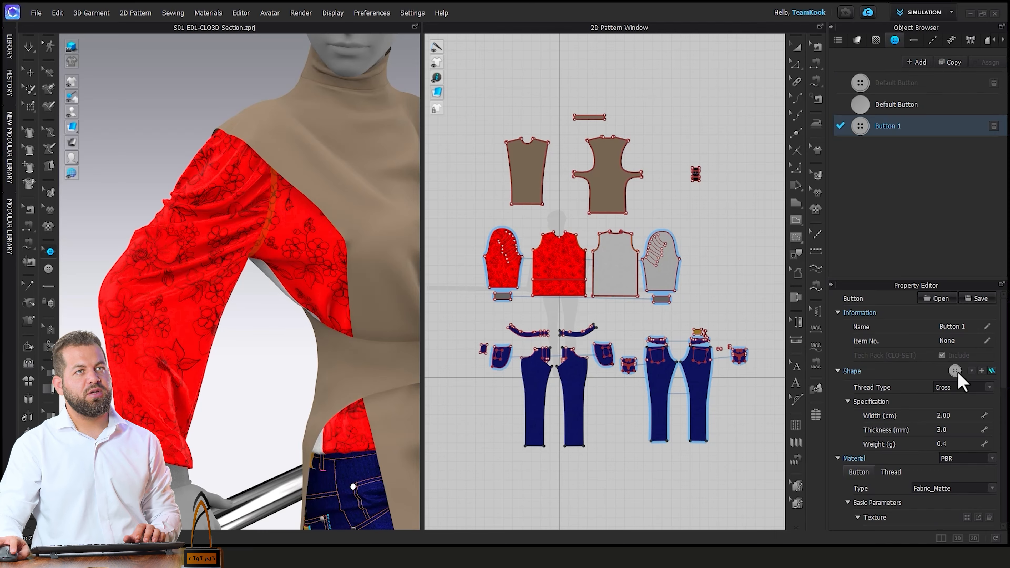
left_click(971, 371)
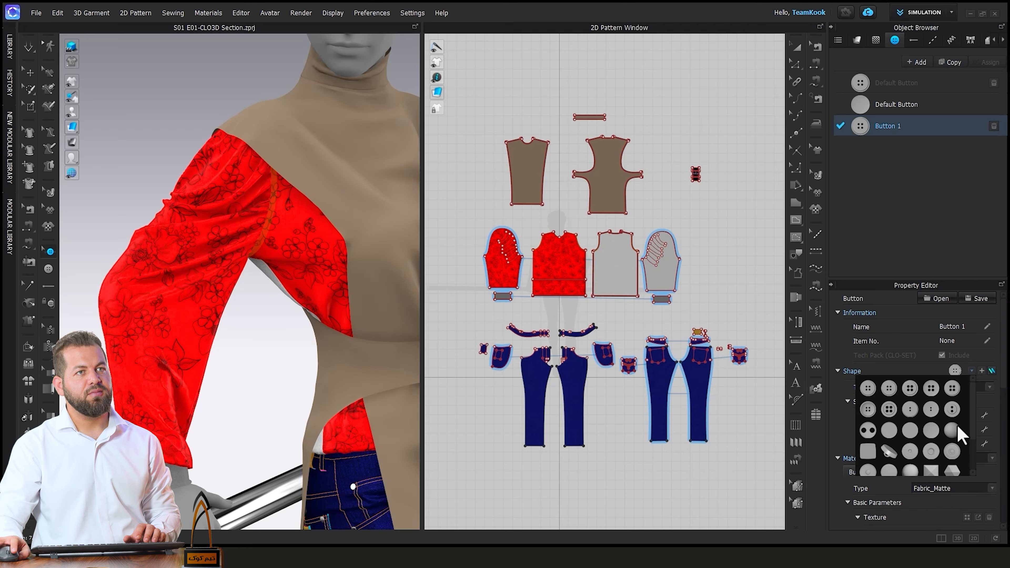
left_click(931, 410)
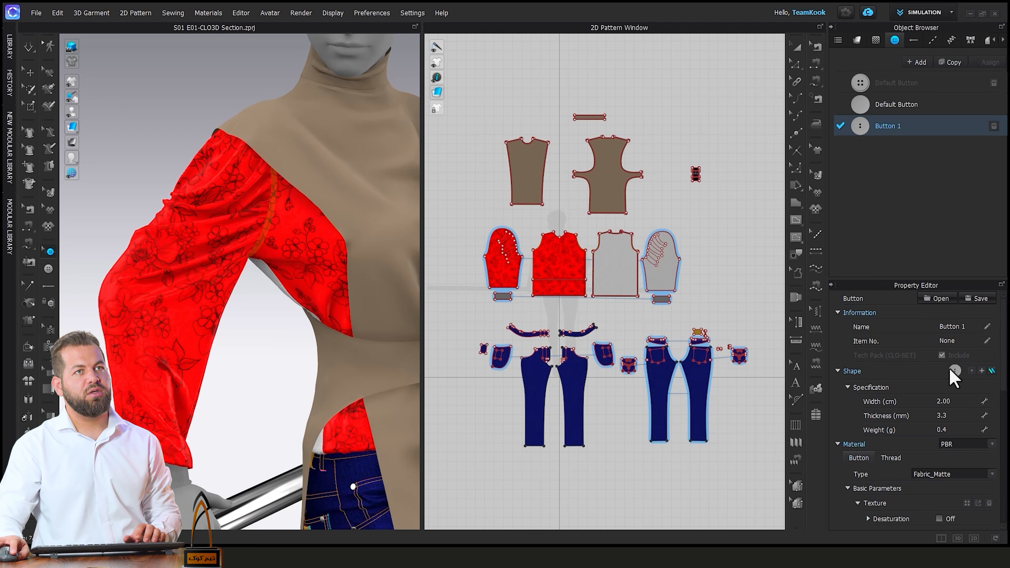
left_click(972, 371)
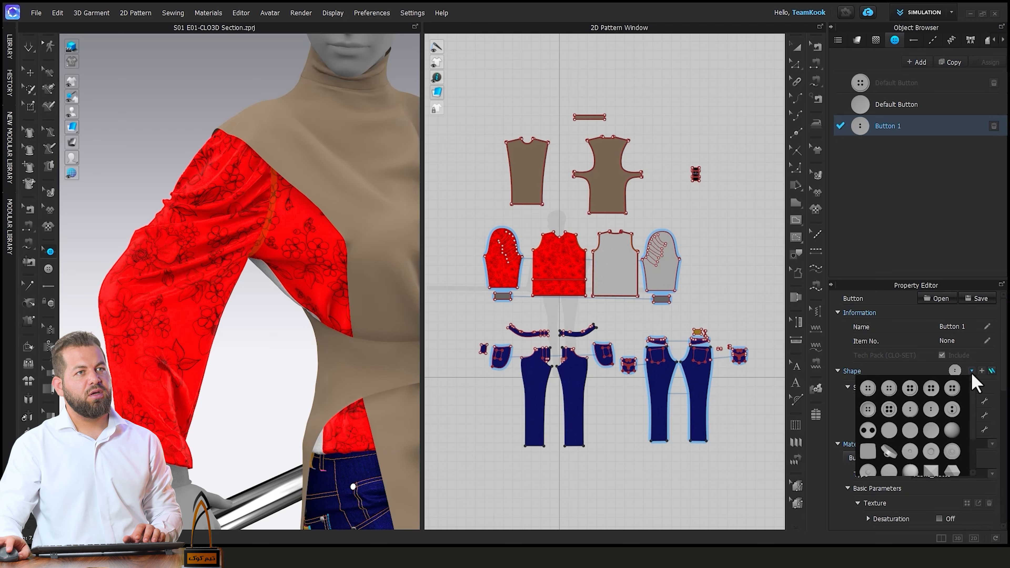
left_click(890, 454)
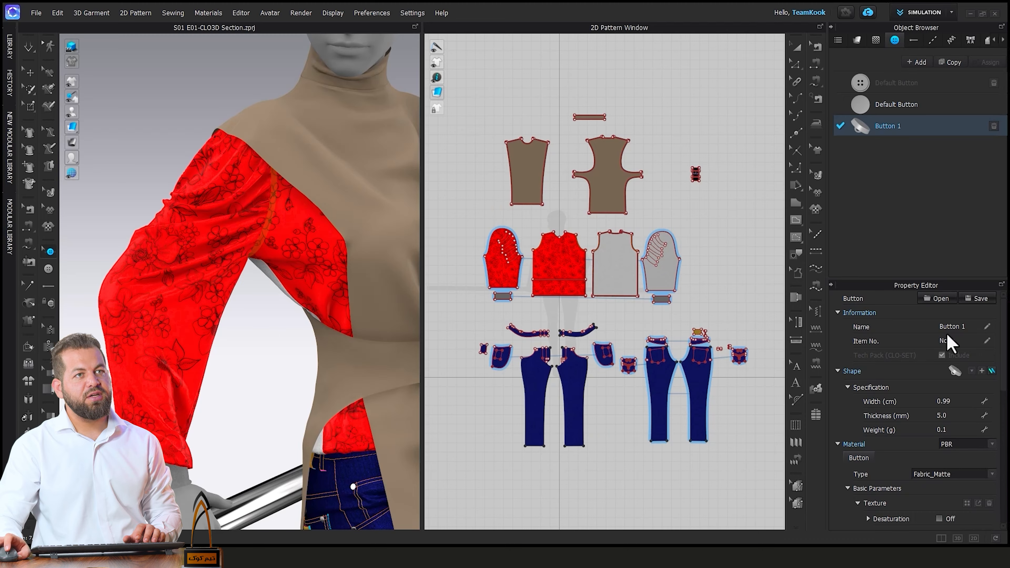
scroll(969, 481, "down", 4)
scroll(939, 496, "down", 9)
scroll(939, 438, "up", 13)
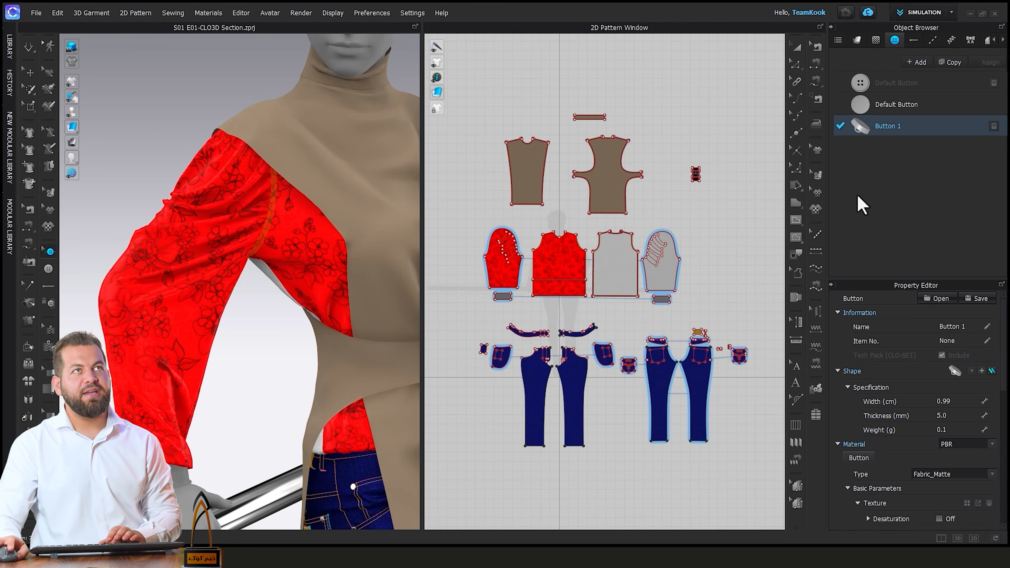
Step: Compare the properties of the default buttons, Button 1 and Topstitch 1
left_click(896, 105)
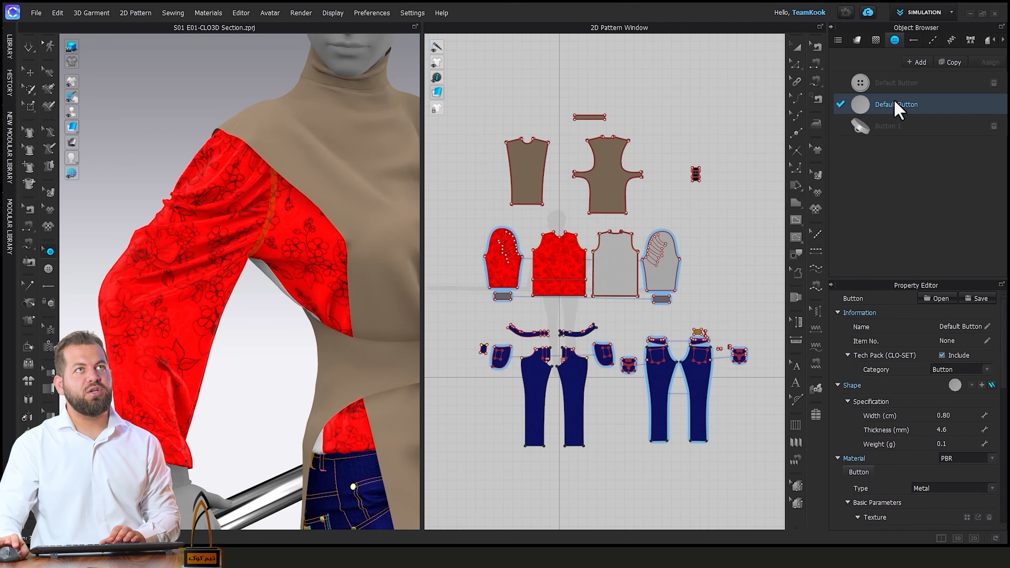
left_click(885, 126)
left_click(890, 84)
left_click(915, 40)
left_click(933, 40)
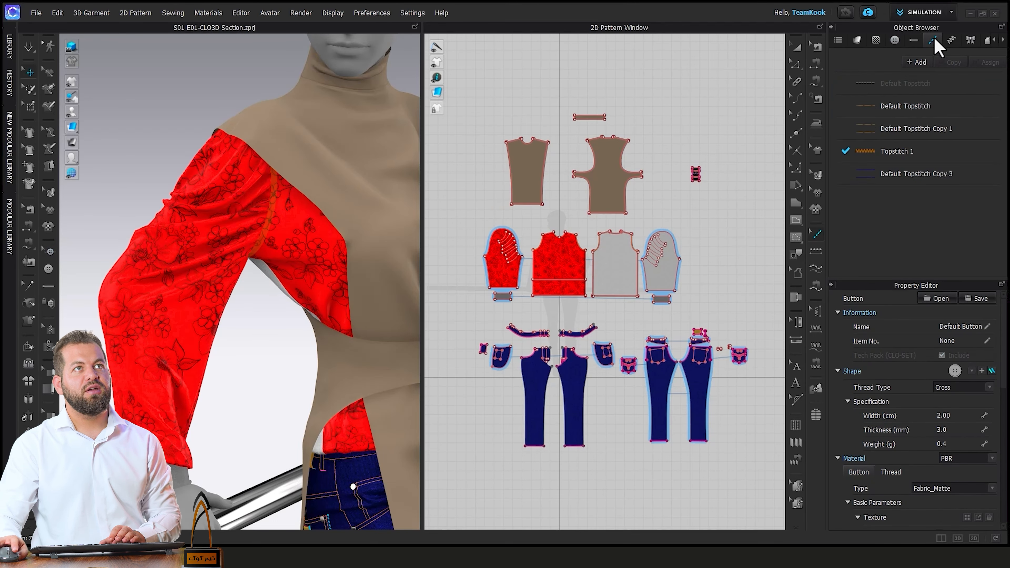
left_click(867, 154)
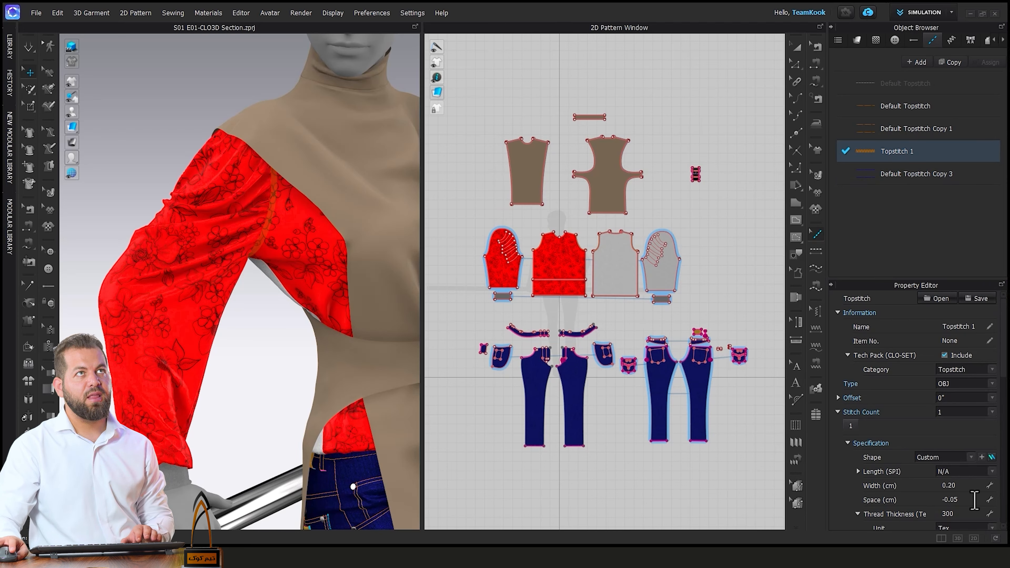
left_click(894, 40)
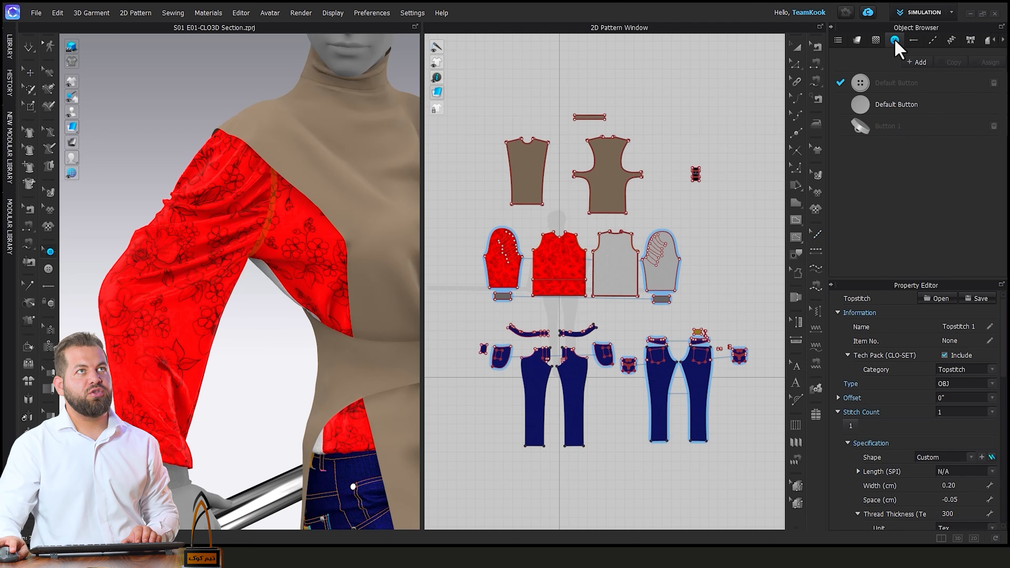
left_click(885, 92)
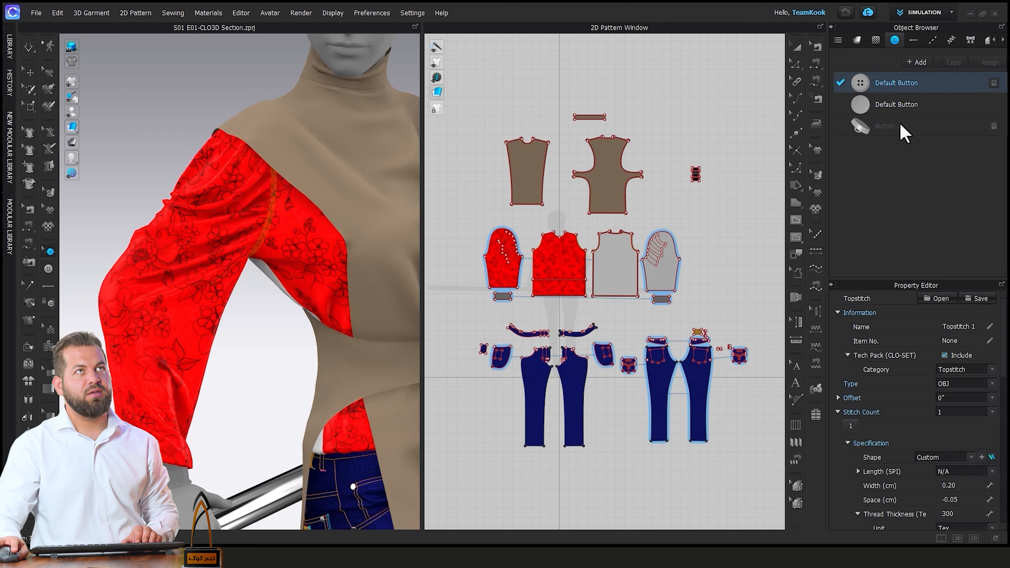
Step: Return to the fabric list and examine FABRIC 3, the beige tunic panel's fabric and the color settings of pants Copy 1
left_click(857, 40)
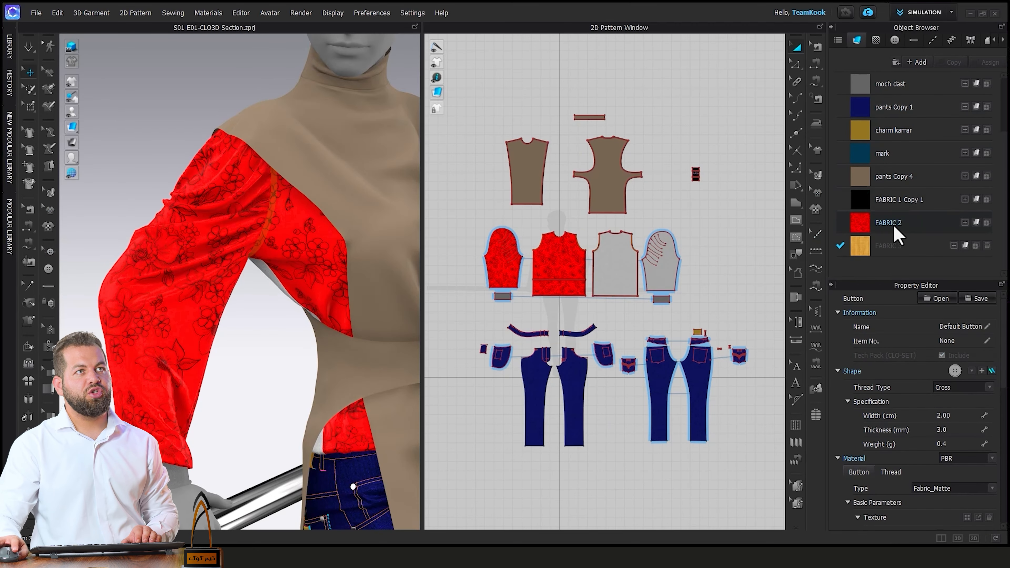
left_click(889, 244)
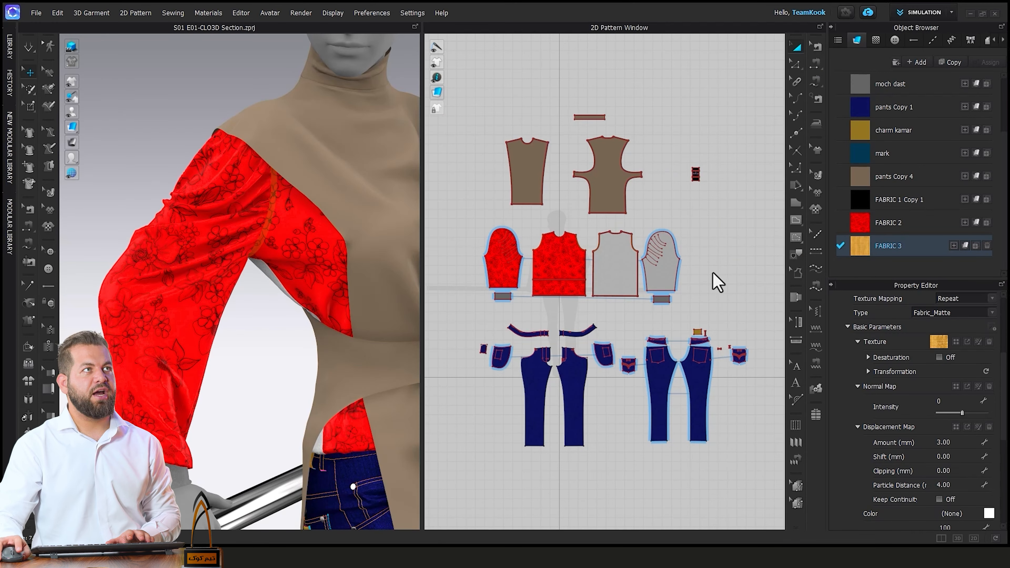
left_click(605, 177)
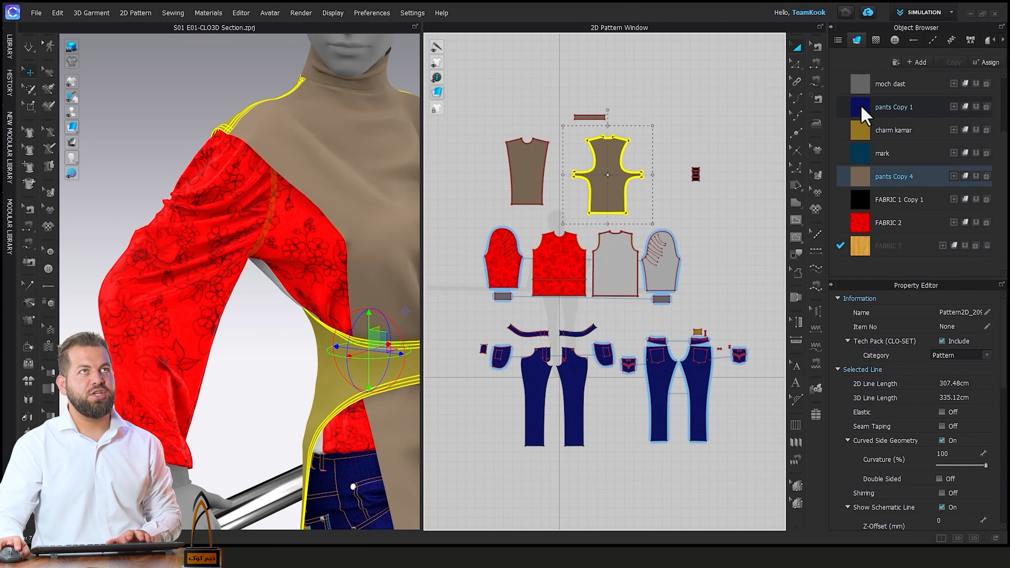
left_click(866, 114)
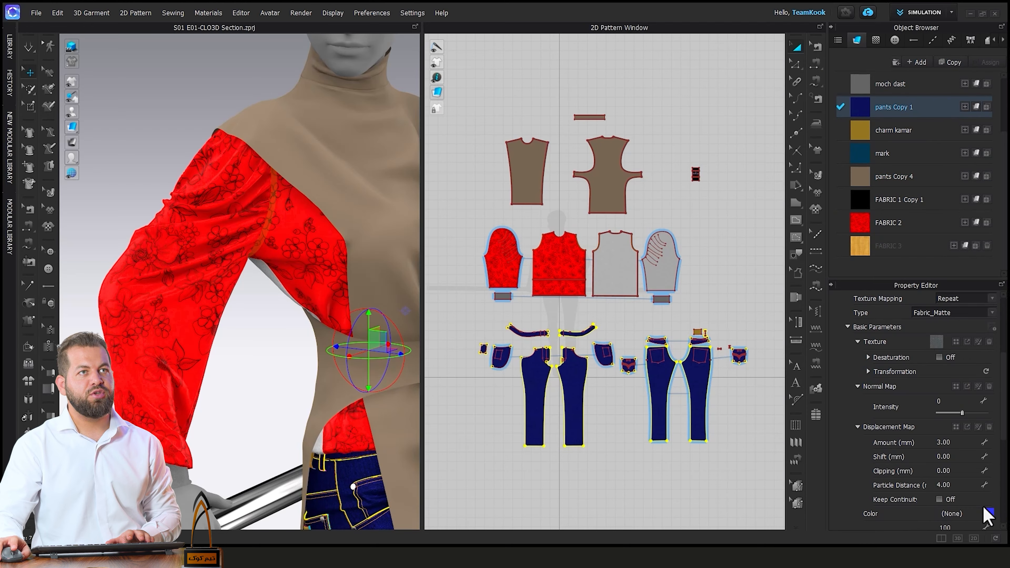
scroll(989, 517, "down", 3)
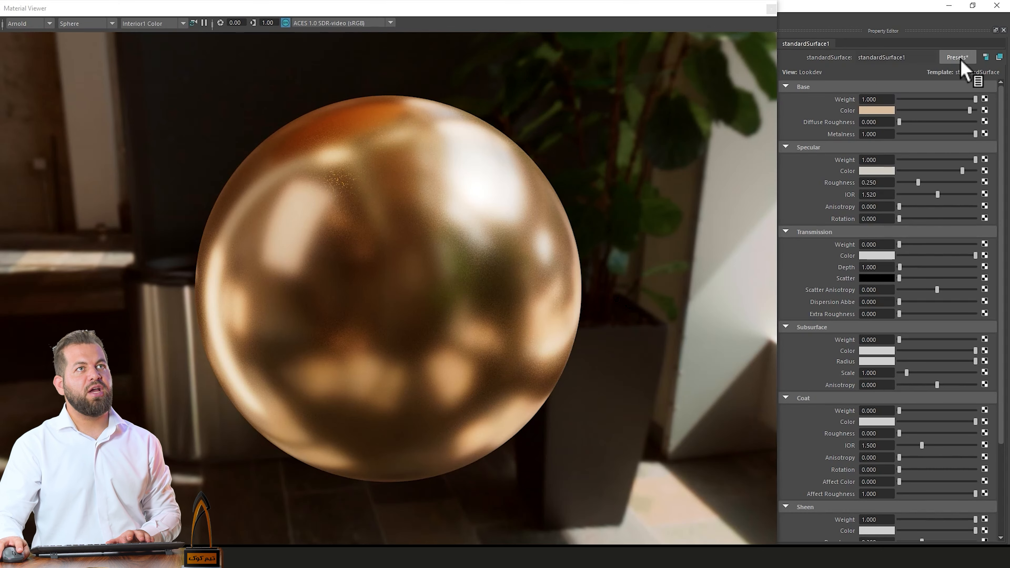
Step: Switch to Maya and replace the standardSurface1 material with the Gold preset
left_click(961, 58)
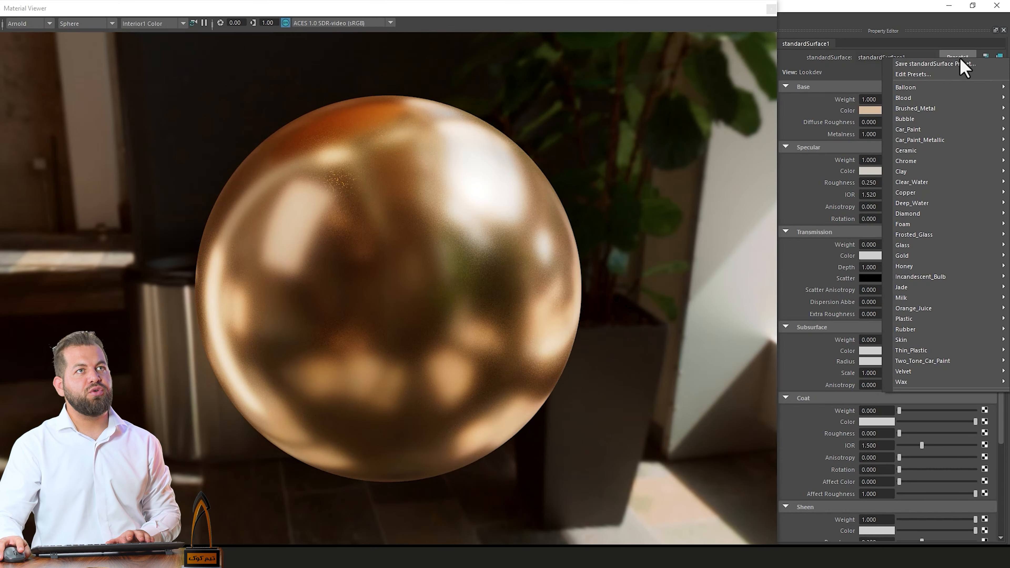
mouse_move(904, 258)
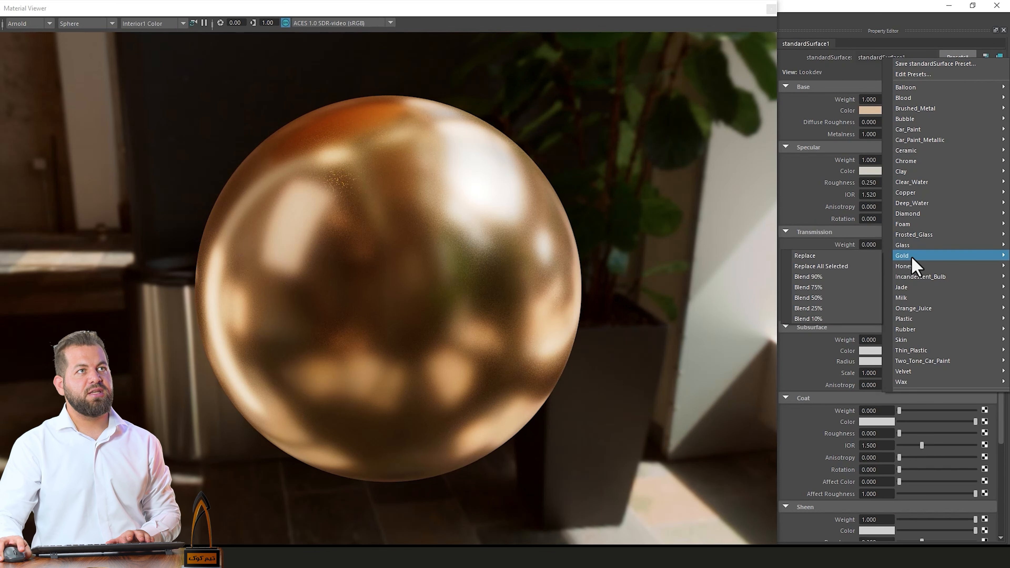
left_click(866, 256)
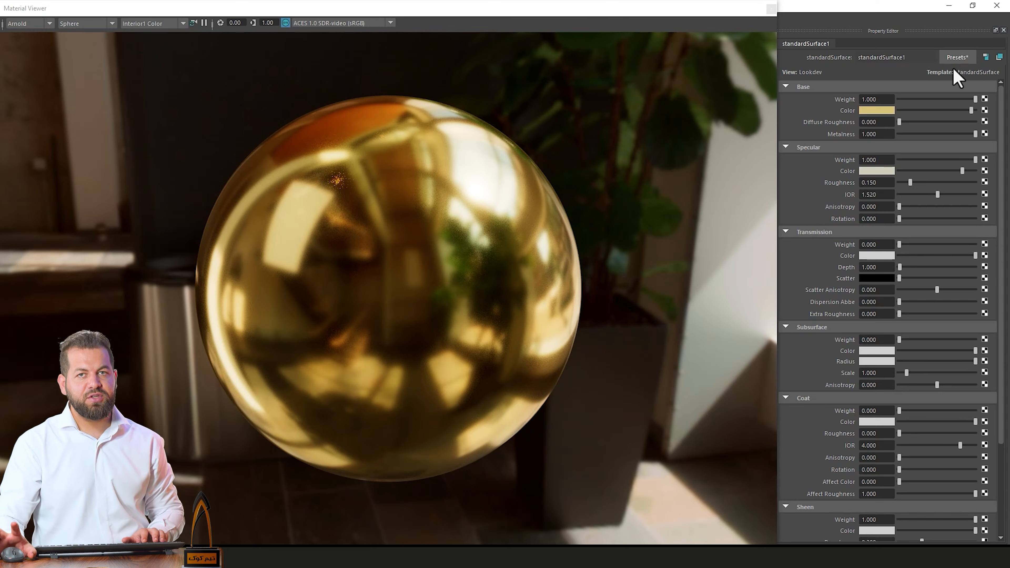
left_click(957, 58)
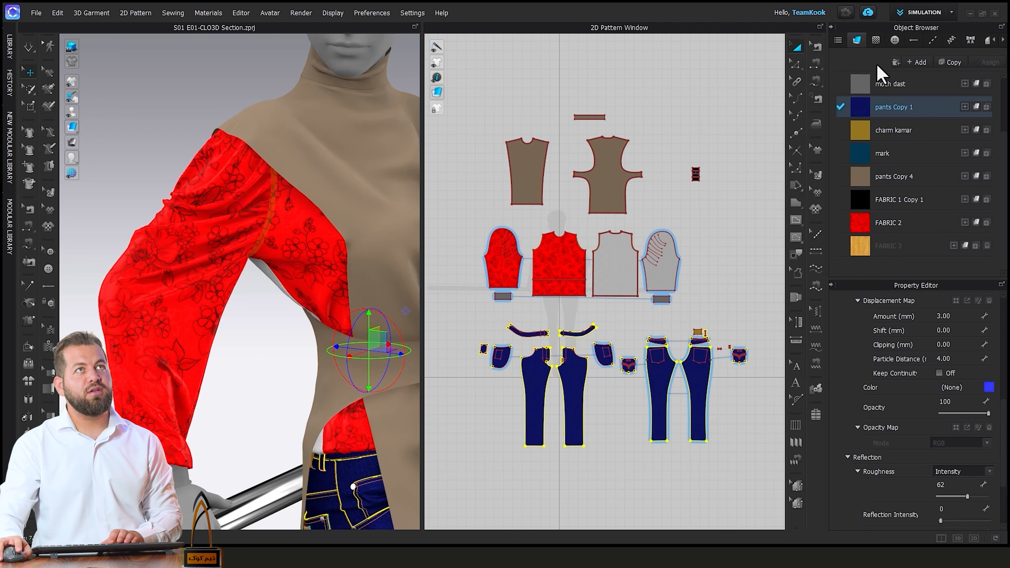
Step: Switch back to CLO and show the button list alongside a wider view of the garment
left_click(895, 40)
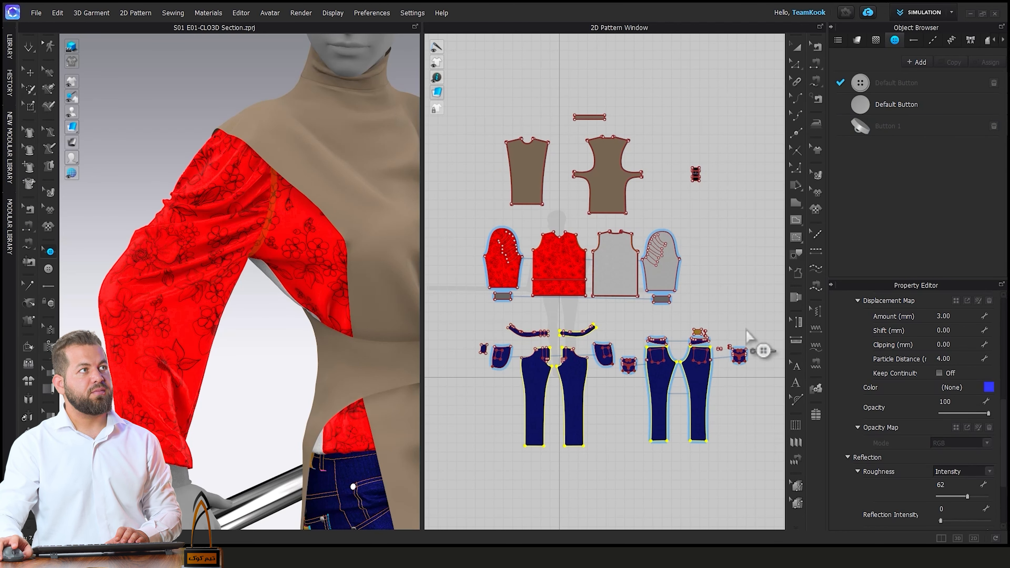
scroll(215, 221, "down", 5)
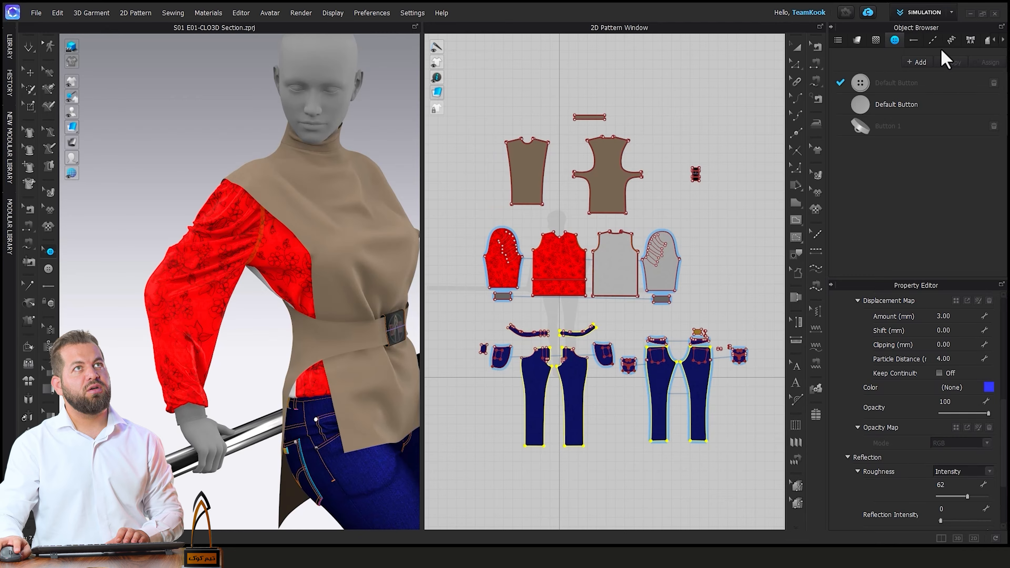
Step: Look through the puckering list and the object list that follows it
left_click(952, 40)
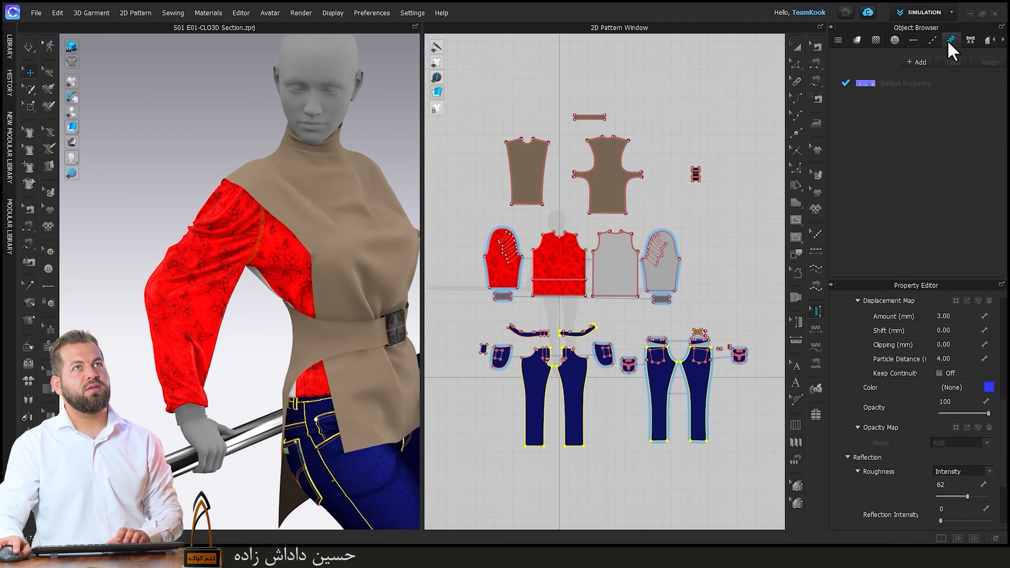
left_click(971, 40)
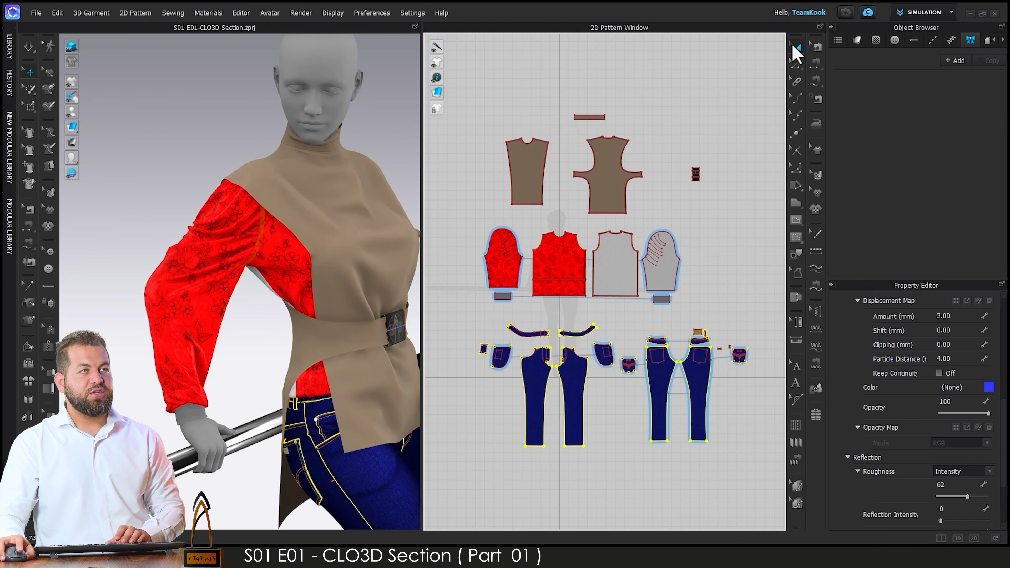
Step: Clear the current selection and examine the pattern properties of the beige front tunic panel
left_click(617, 286)
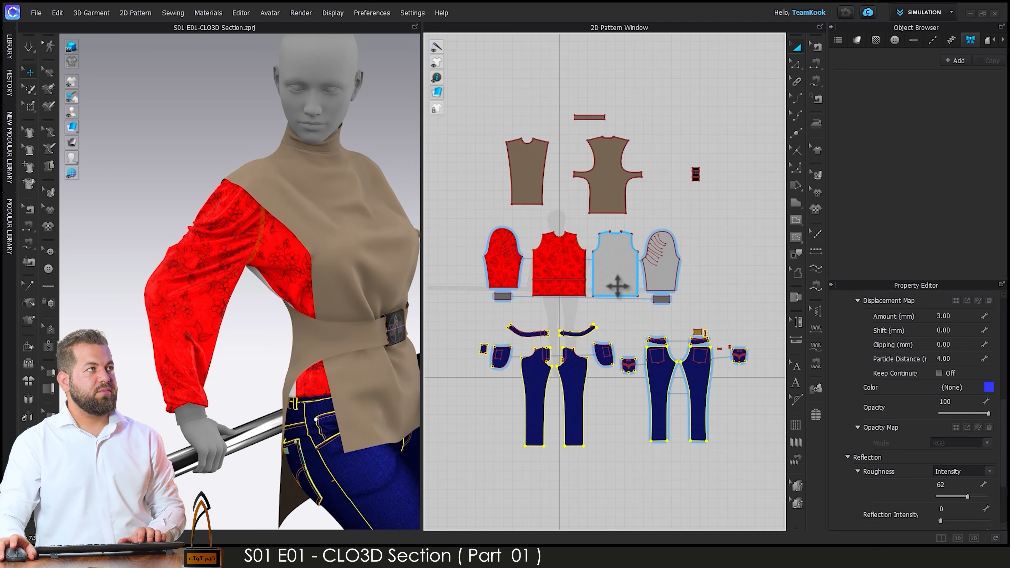
left_click(645, 315)
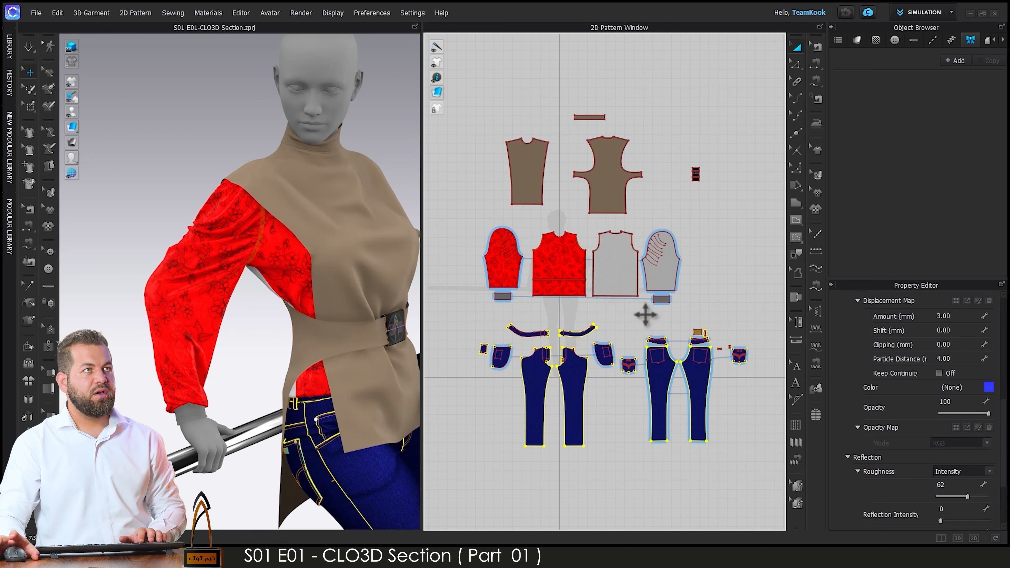
left_click(724, 210)
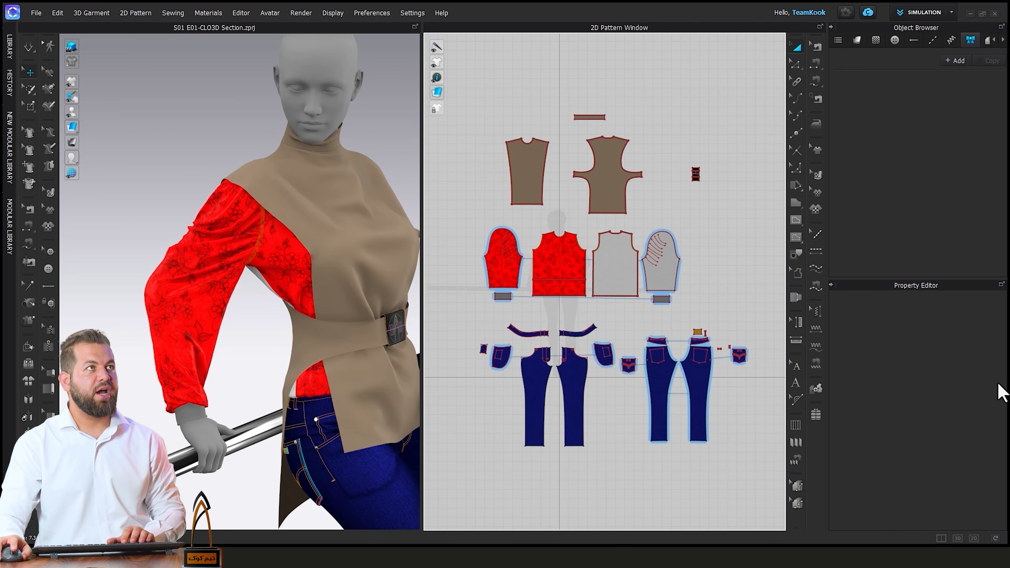
left_click(521, 172)
left_click(521, 172)
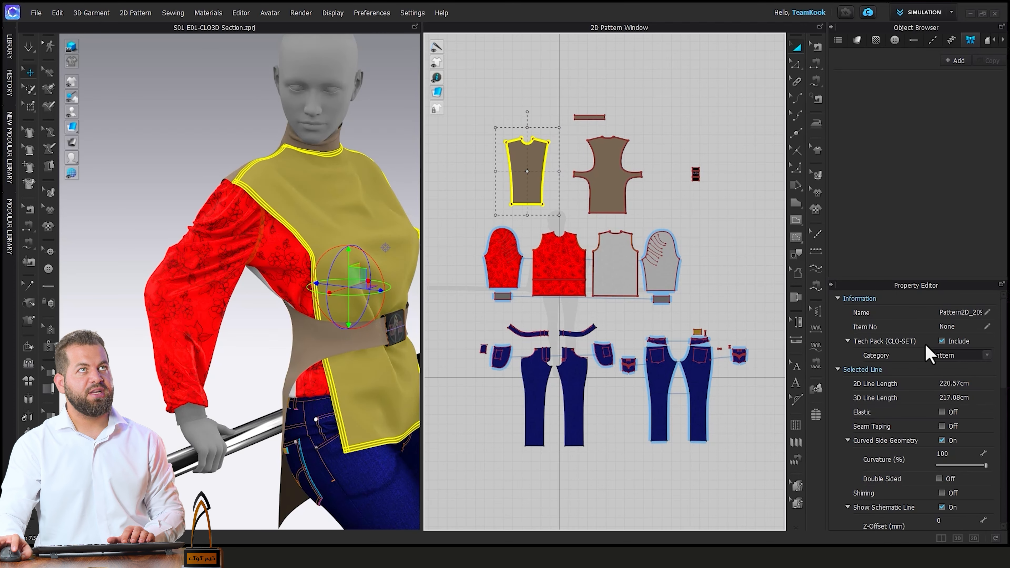
Step: Compare the material properties of the fabrics pants Copy 1, pants Copy 3, mark and pants Copy 4, finishing with nothing selected
left_click(856, 40)
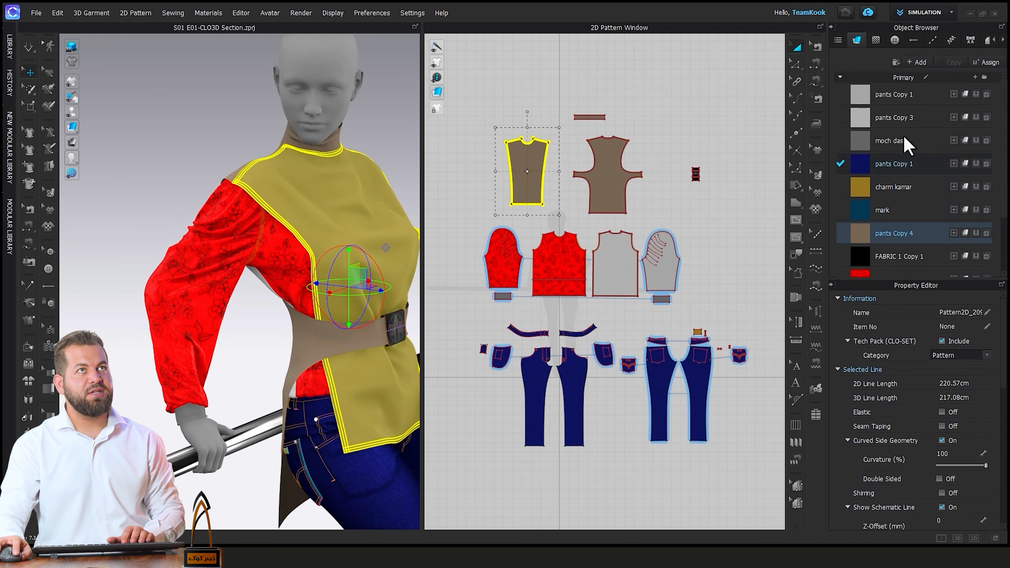
left_click(880, 100)
left_click(880, 119)
left_click(880, 162)
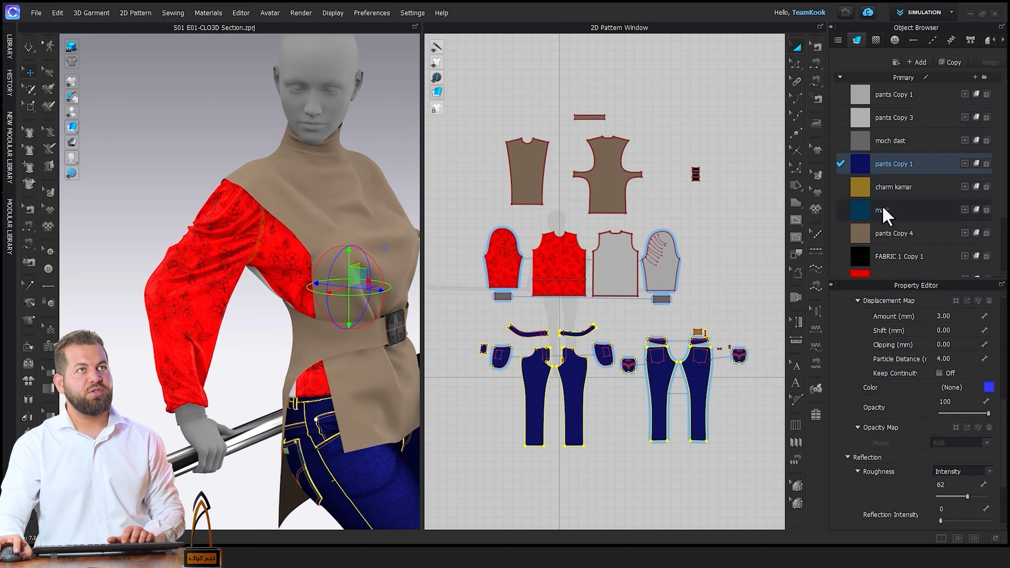
left_click(882, 209)
left_click(880, 235)
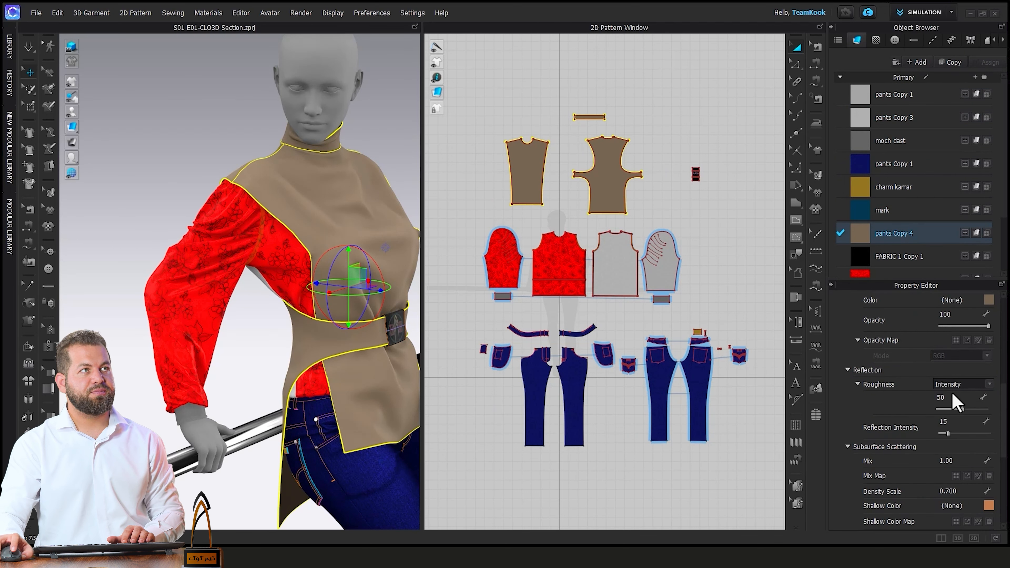
left_click(734, 229)
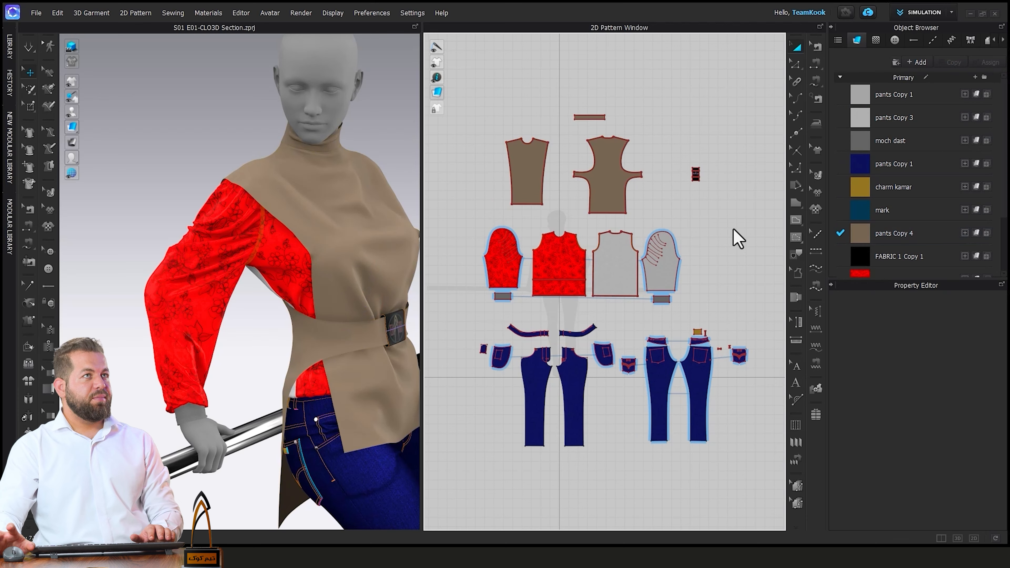